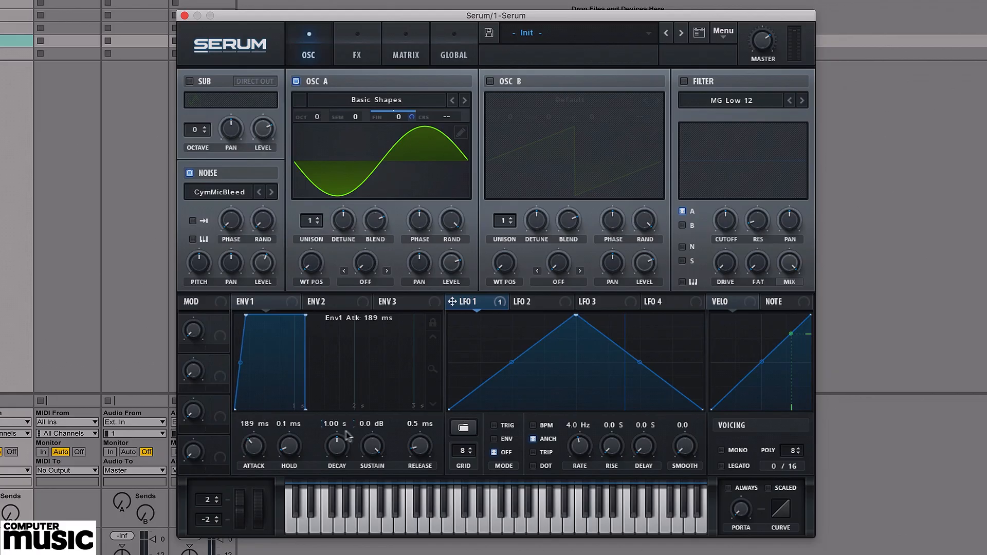
- Set Envelope 1's release to 1.26 s and adjust LFO 1's rise time
left_click_drag(419, 446, 458, 389)
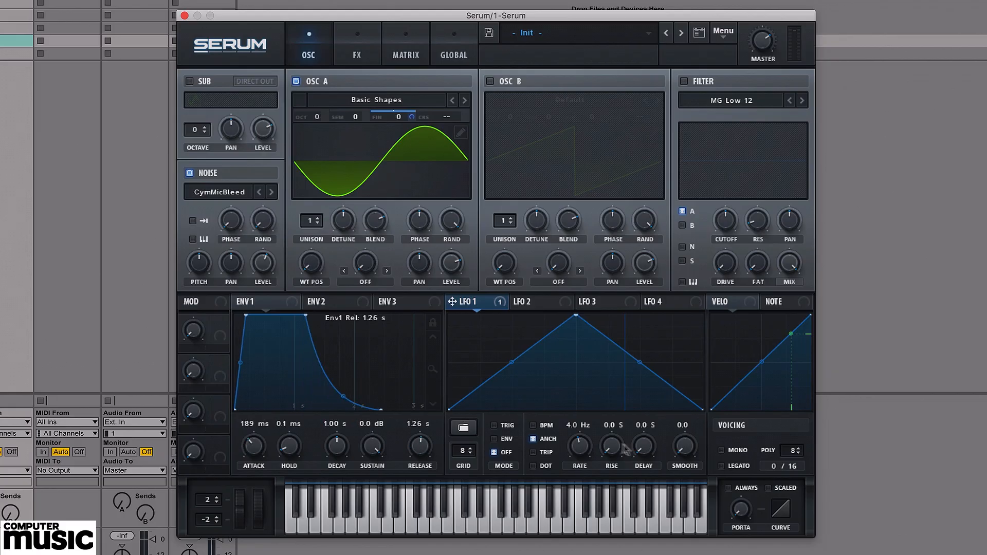
left_click_drag(617, 447, 617, 406)
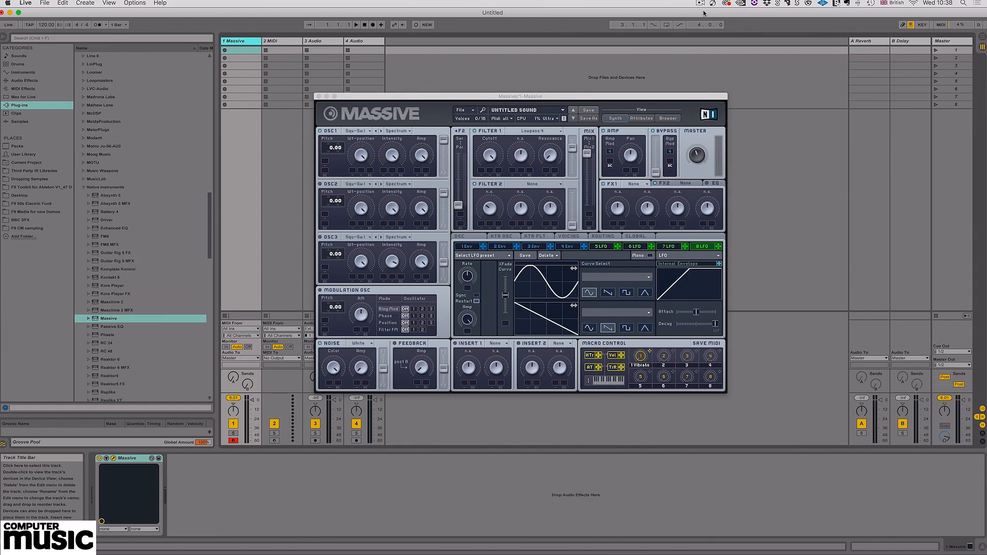
- Switch to the Massive synth and start a new sound
left_click(432, 111)
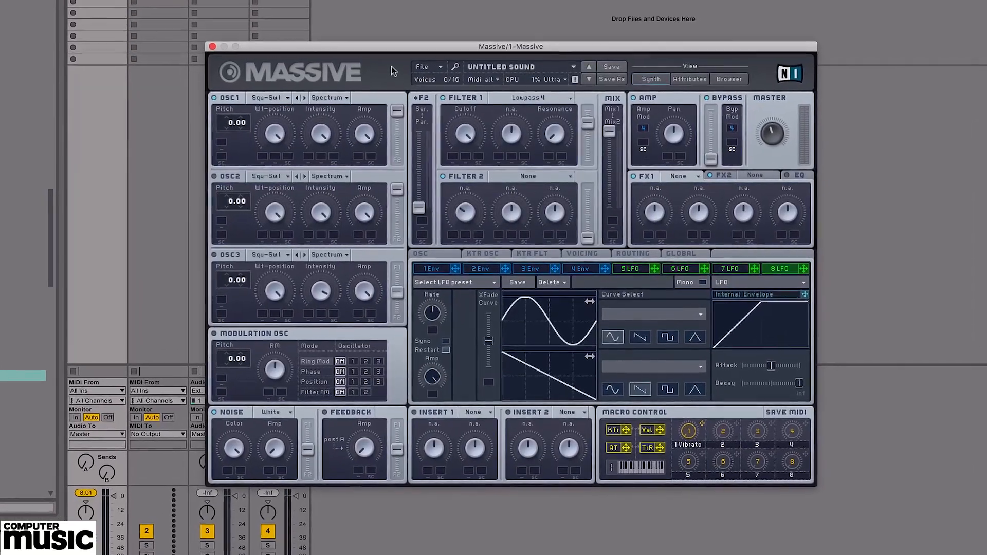
left_click(425, 69)
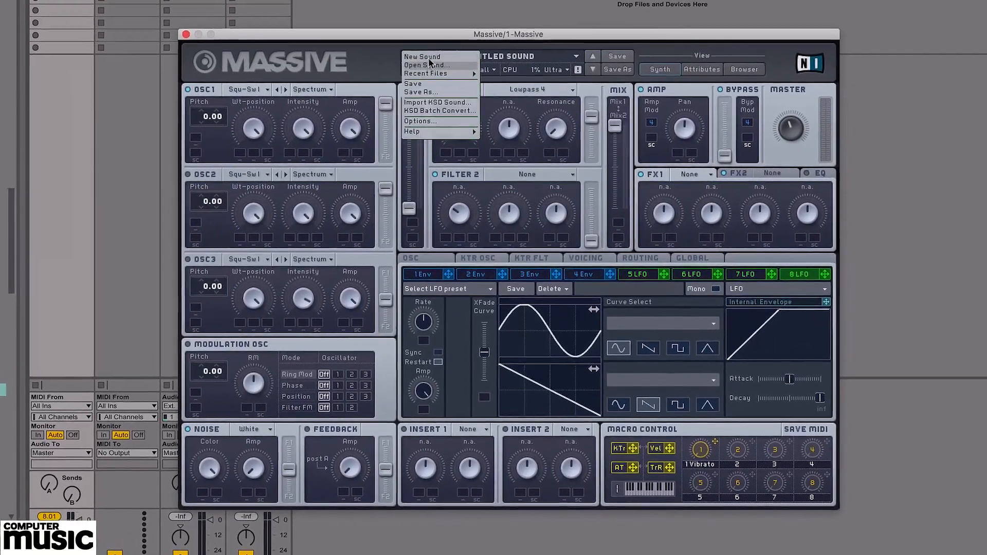
left_click(421, 59)
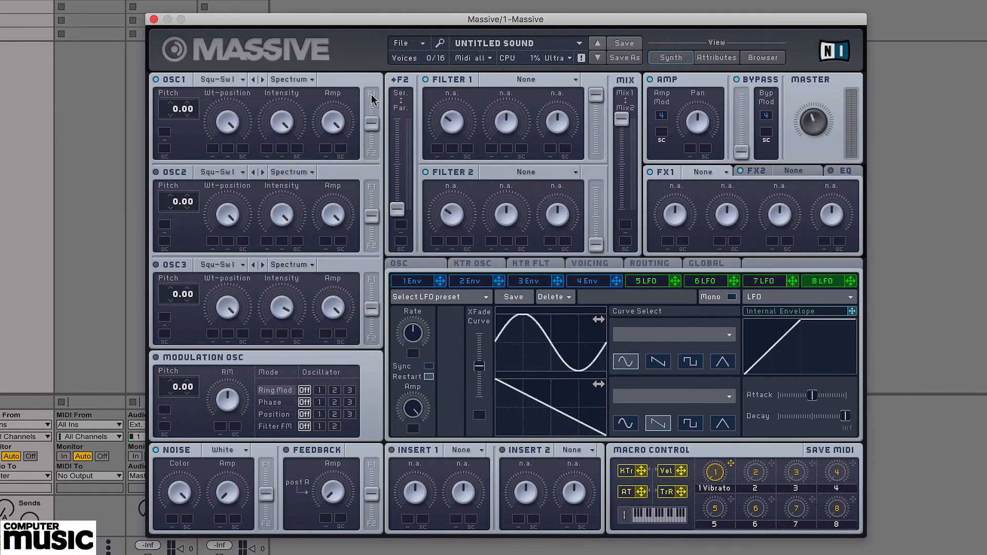
- Route Oscillators 1, 2 and 3 fully to Filter 1
left_click_drag(375, 125, 370, 69)
left_click_drag(368, 226, 371, 187)
left_click_drag(371, 309, 371, 280)
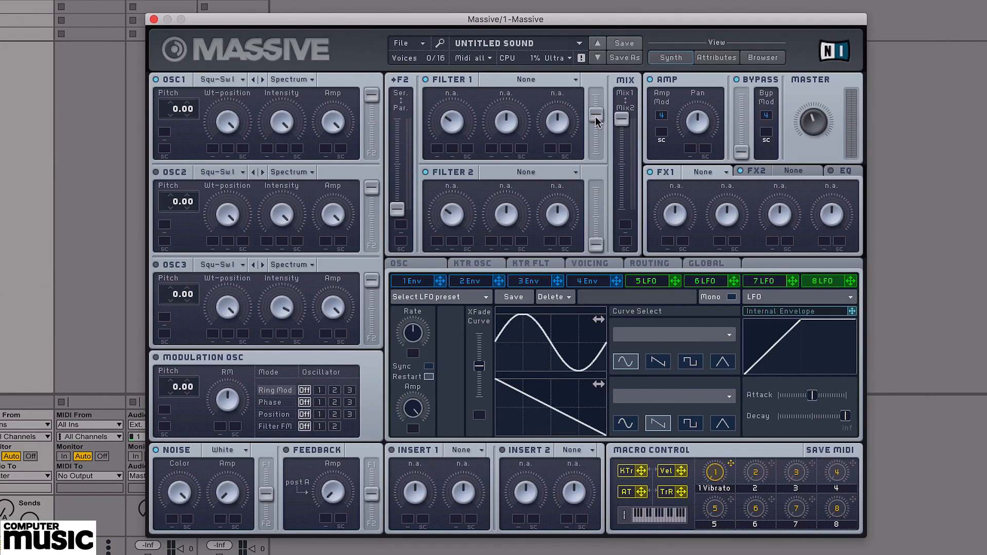
- Set LFO 5's upper curve to Noise 1 and its lower curve to a sine, crossfaded fully to the noise
left_click(642, 284)
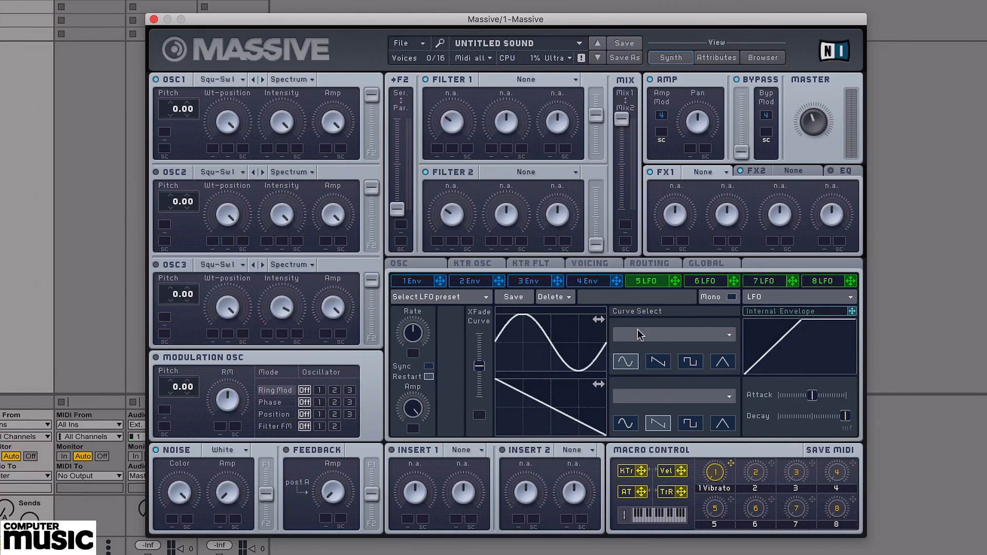
left_click(730, 338)
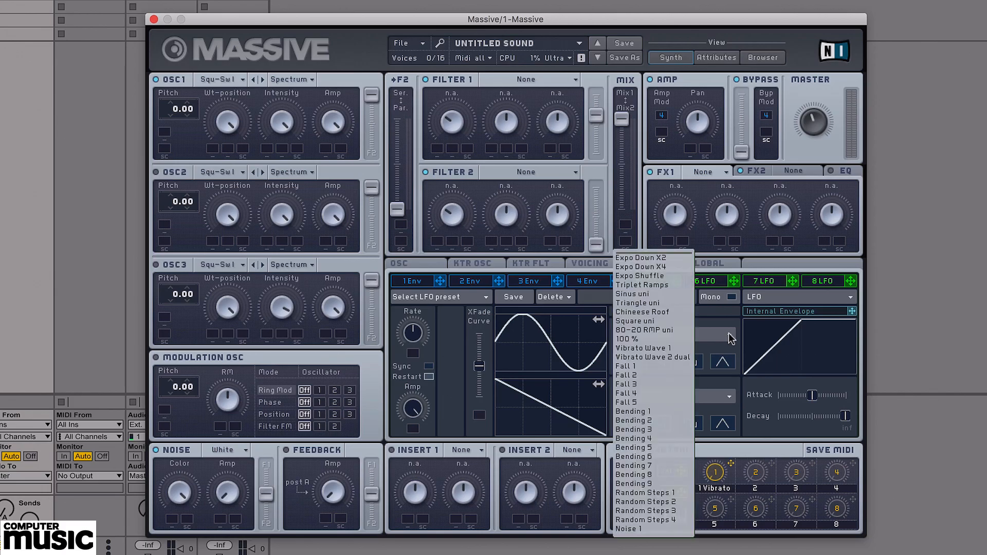
left_click(642, 530)
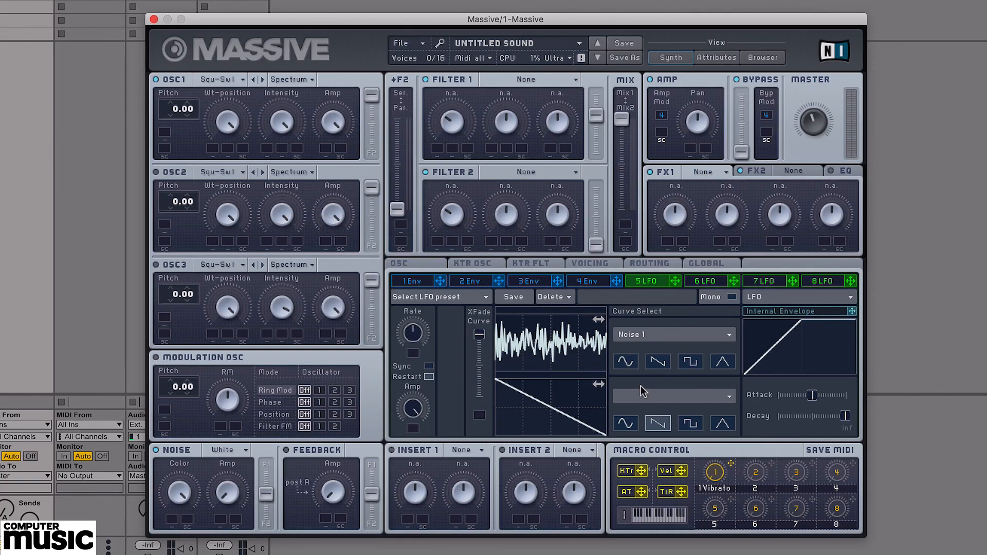
left_click(625, 424)
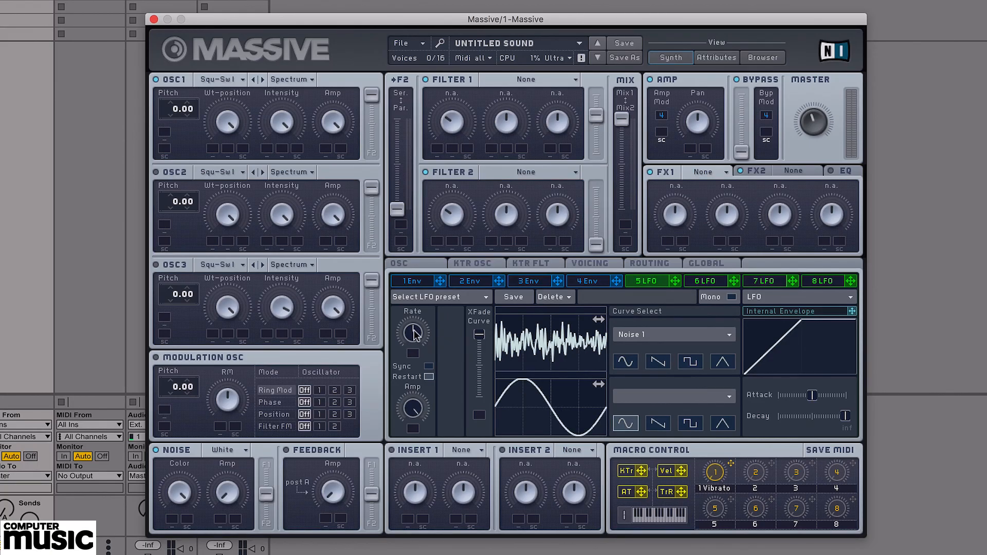
- Lower LFO 5's rate to minimum and assign it to Oscillator 1's pitch with an amount of 0.20
mouse_move(415, 333)
left_mouse_down()
mouse_move(416, 419)
mouse_move(419, 351)
left_mouse_up()
left_click_drag(675, 284, 208, 100)
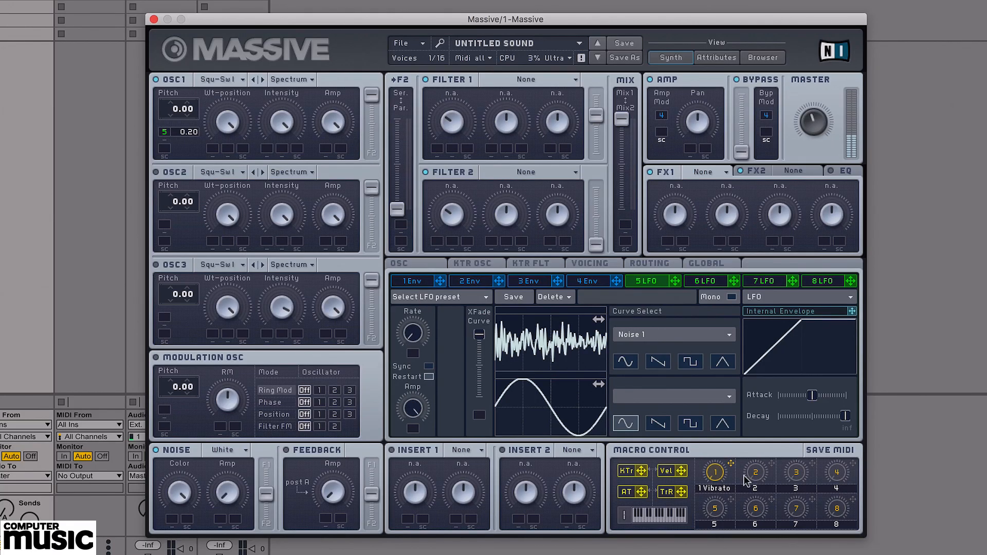
- Clear the Vibrato label from Macro 1 and assign the macro to LFO 5's Amp over its full range
right_click(713, 474)
left_click(745, 527)
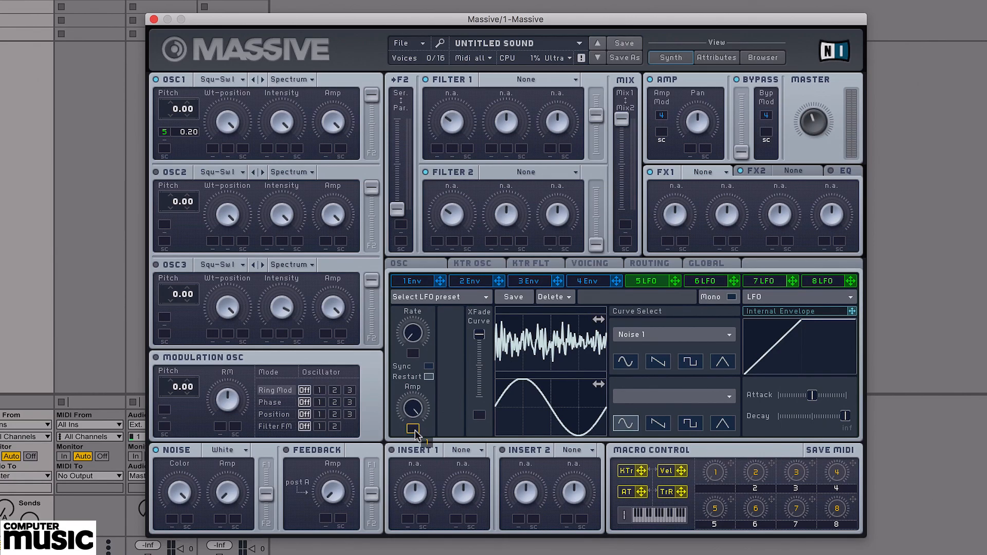
left_click_drag(411, 410, 422, 349)
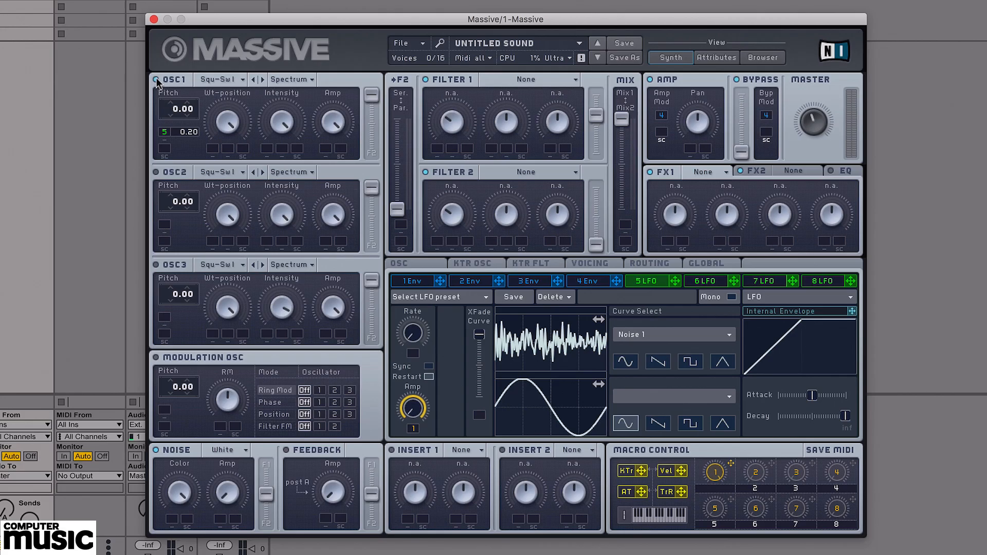
- Enable Oscillator 2 in place of Oscillator 1, load the Pulse-Saw PWM wavetable, and reduce its Pls-Saw Pos and Pulse Width
left_click(156, 171)
left_click(233, 171)
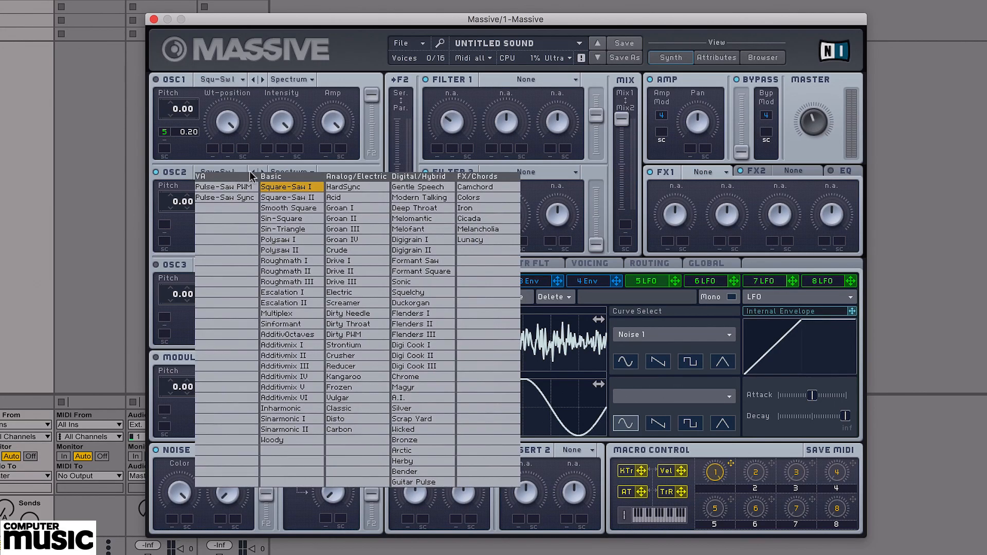
left_click(243, 187)
left_click_drag(282, 216, 274, 255)
left_click_drag(227, 210, 220, 251)
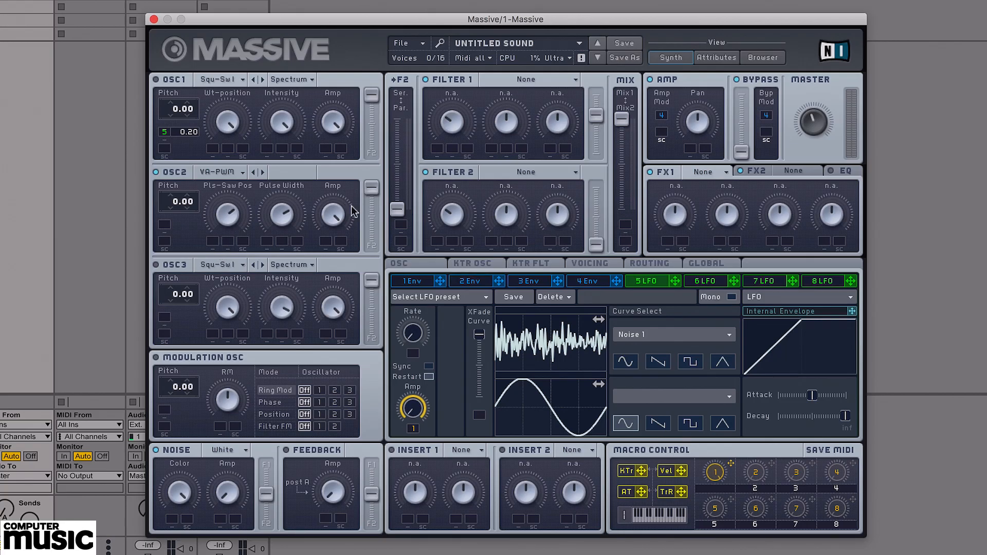
- Assign LFO 6 to Oscillator 2's Pulse Width and to its pitch with an amount of -0.20
left_click(705, 282)
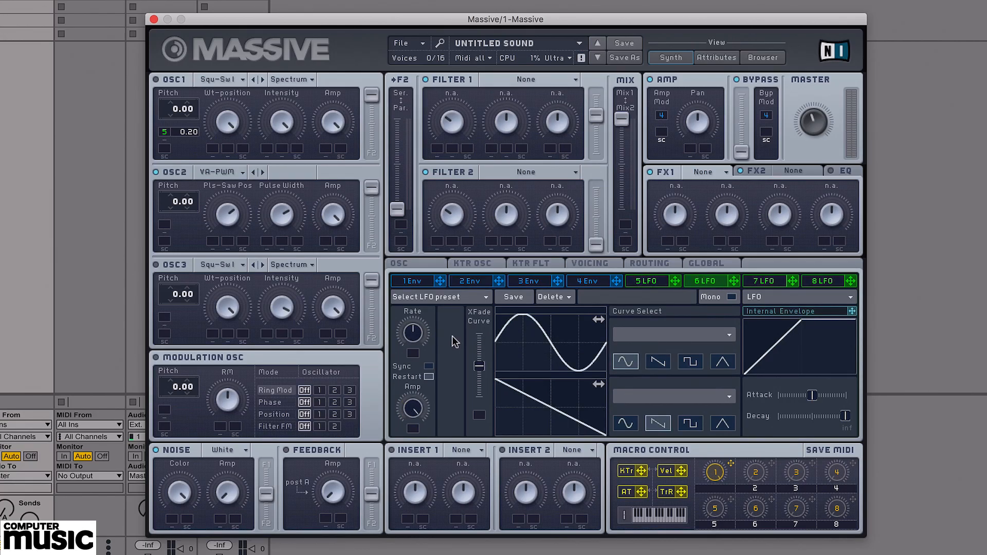
left_click(732, 281)
left_click_drag(733, 282, 275, 224)
left_click_drag(733, 279, 189, 236)
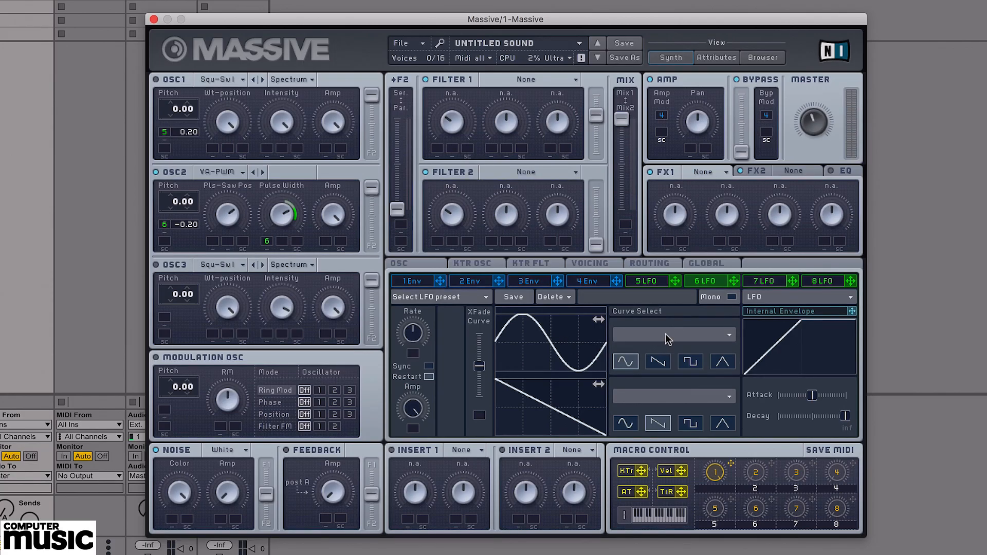
- Lower LFO 6's rate and set its upper curve to Vibrato Wave 1
left_click_drag(417, 328, 416, 347)
left_click(662, 335)
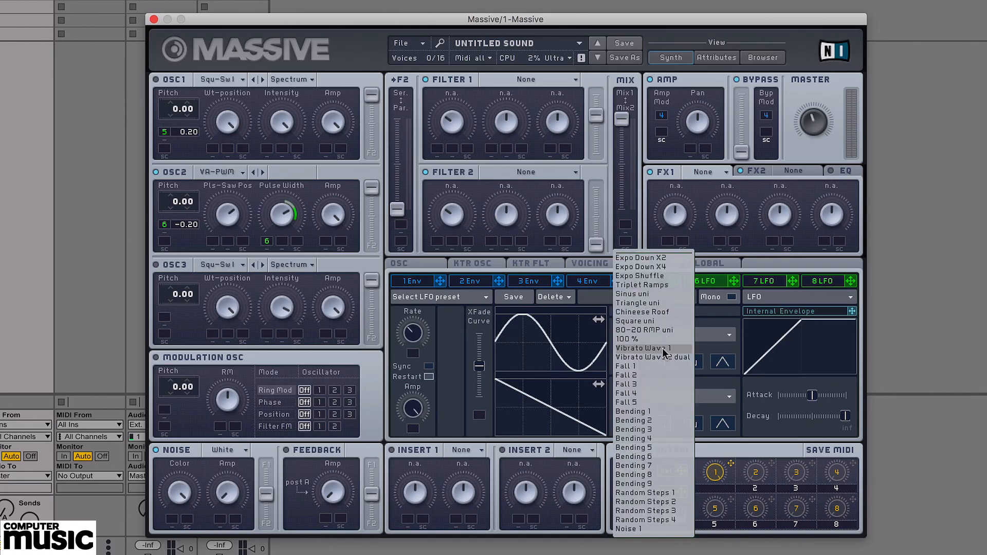
left_click(640, 348)
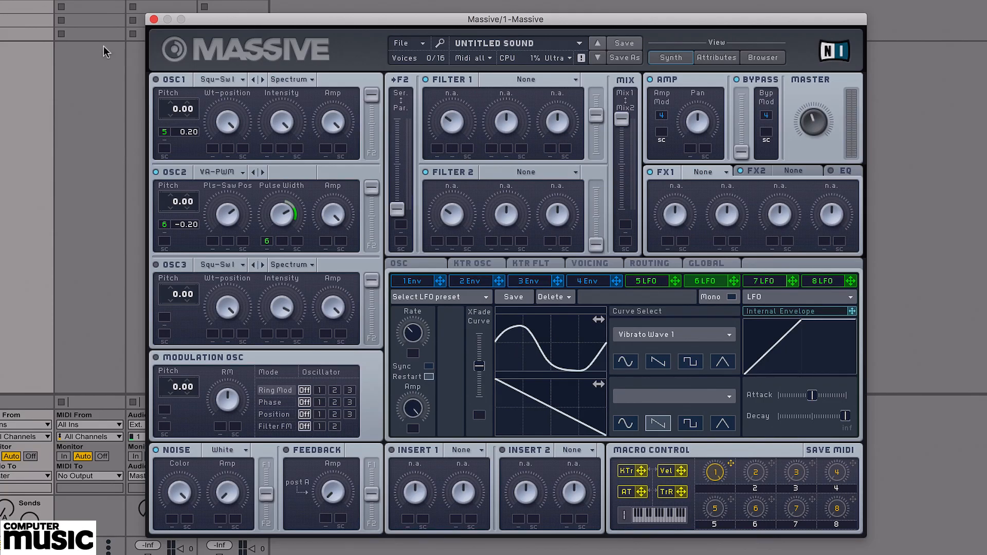
- Turn Oscillator 1 back on and blend a little Noise 1 into LFO 6 as its lower curve
left_click(156, 79)
left_click(681, 401)
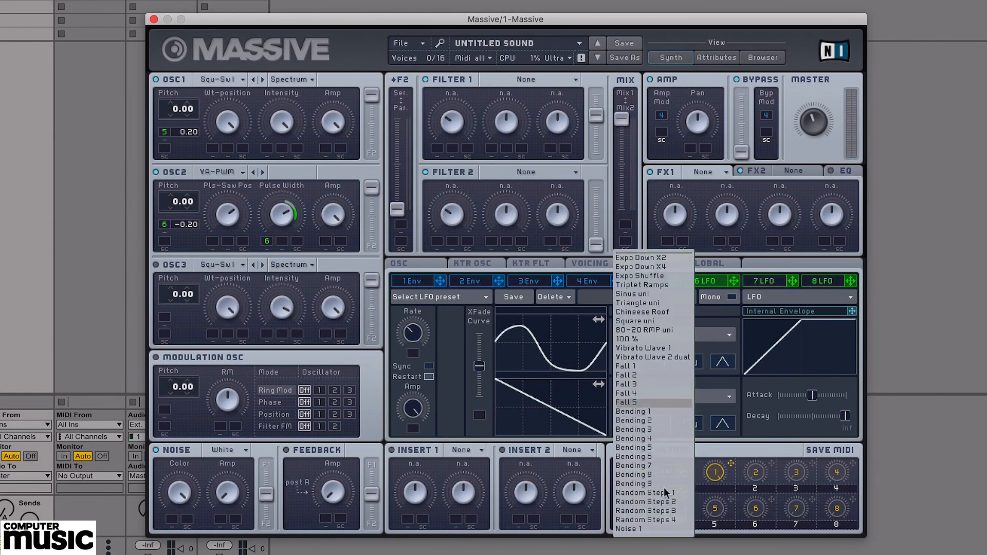
left_click(637, 530)
left_click_drag(483, 371, 482, 343)
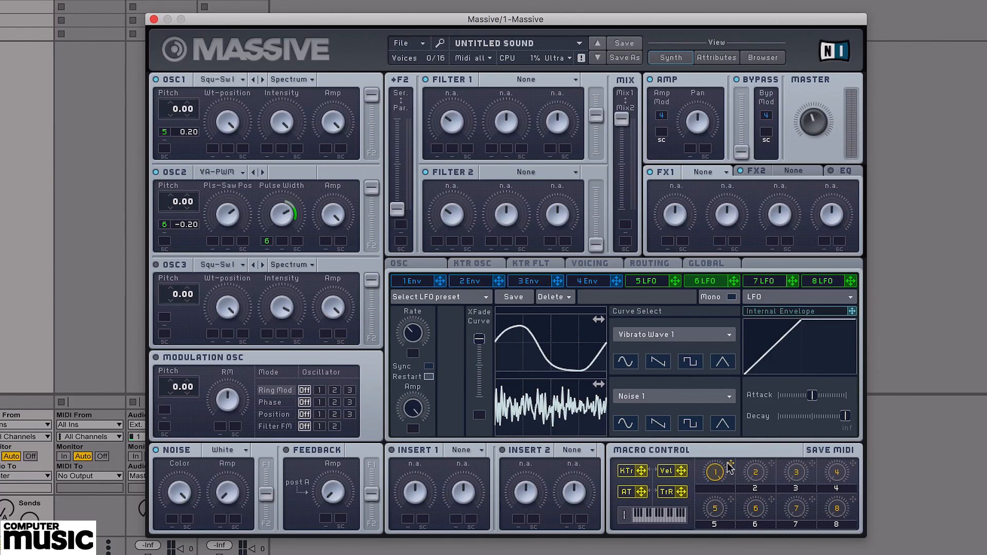
- Assign Macro 1 to LFO 6's Amp over its full range
left_click_drag(731, 463, 415, 542)
left_click_drag(414, 429, 413, 366)
- Rename Macro 1 to Drift and turn it up to test the effect
right_click(711, 490)
left_click(705, 488)
type("Drift")
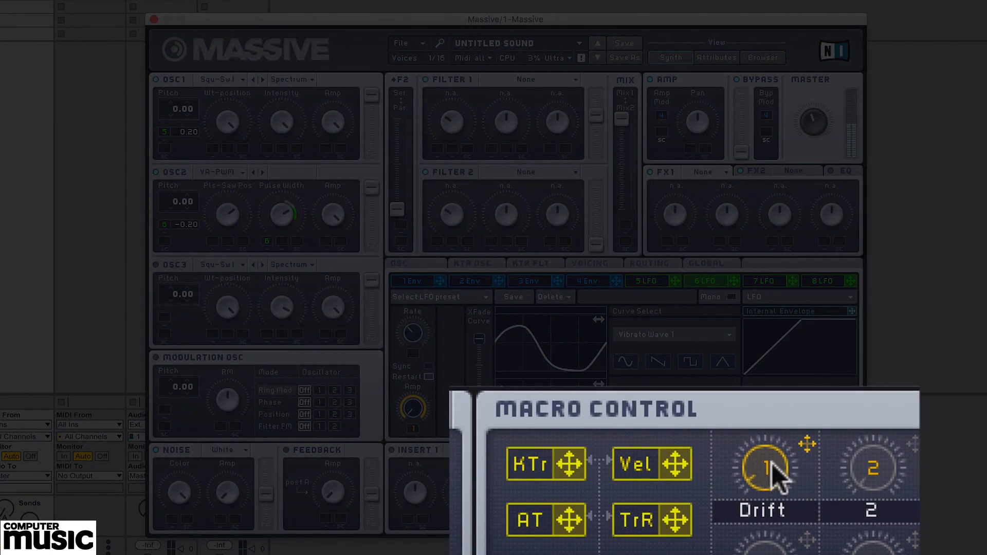
left_click_drag(772, 463, 777, 386)
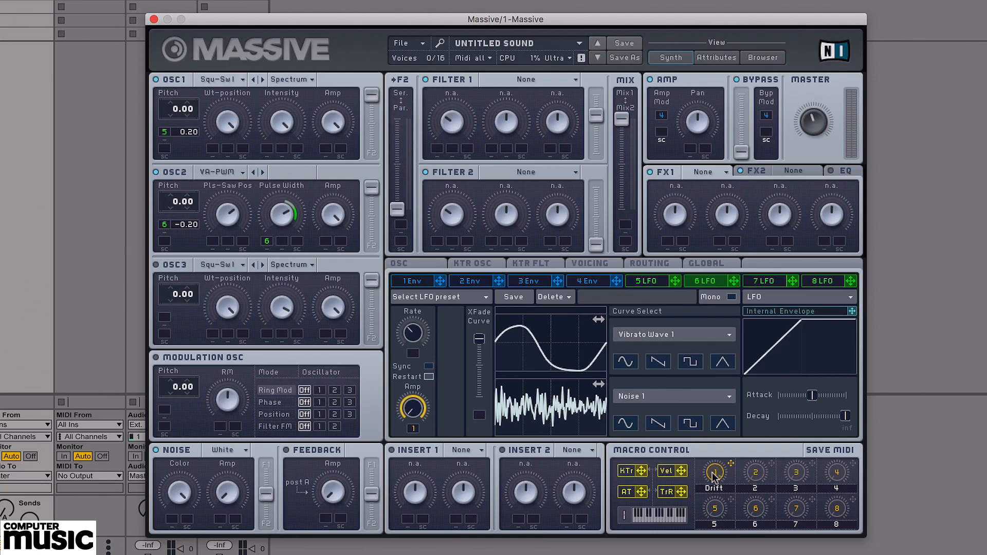
- Select modulator 7, try it as a Stepper, and set its type back to LFO
left_click(765, 283)
left_click(853, 298)
left_click(776, 307)
left_click(911, 267)
left_click(788, 309)
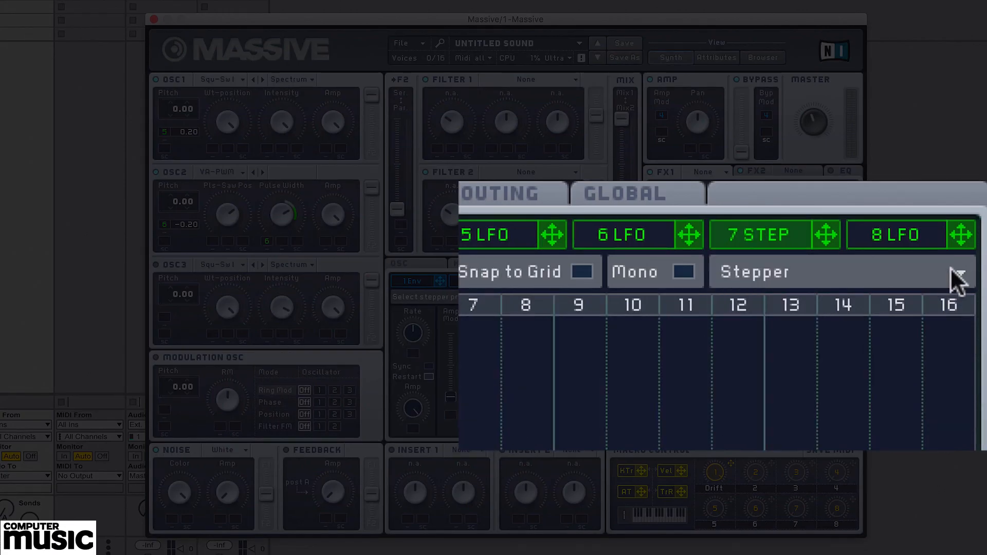
left_click(953, 272)
left_click(757, 269)
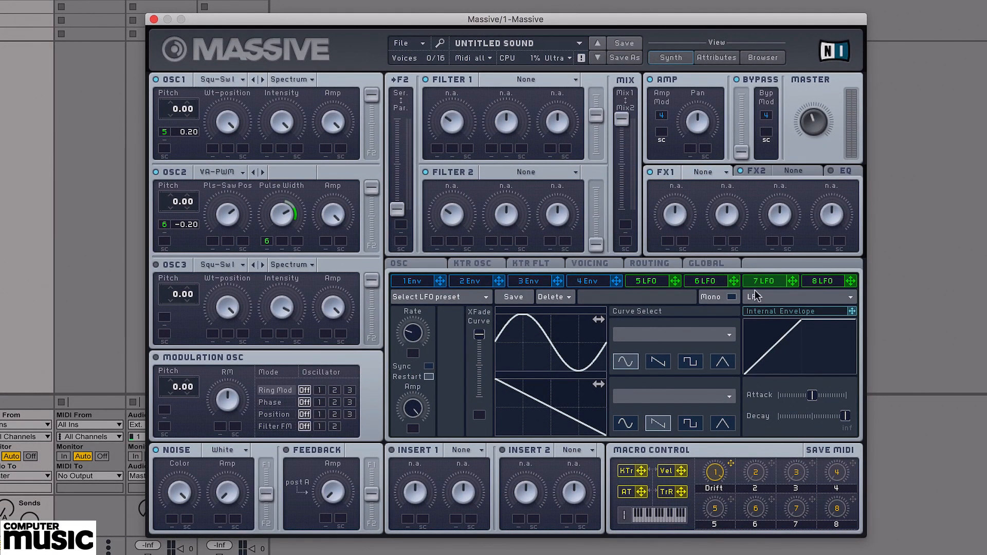
- Set LFO 7's lower curve to Random Steps 4 and crossfade slightly away from the upper sine curve
left_click(683, 400)
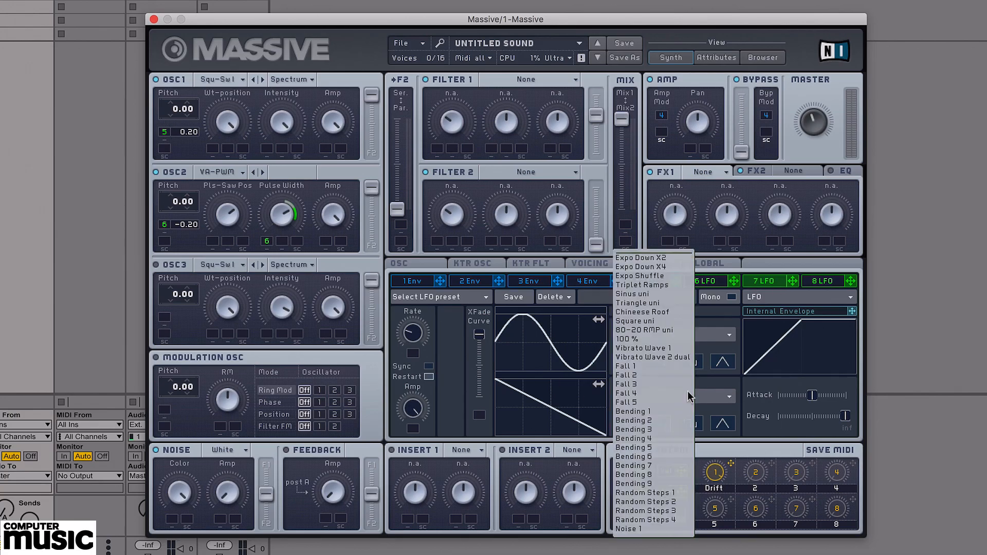
left_click(657, 520)
left_click_drag(476, 333, 477, 337)
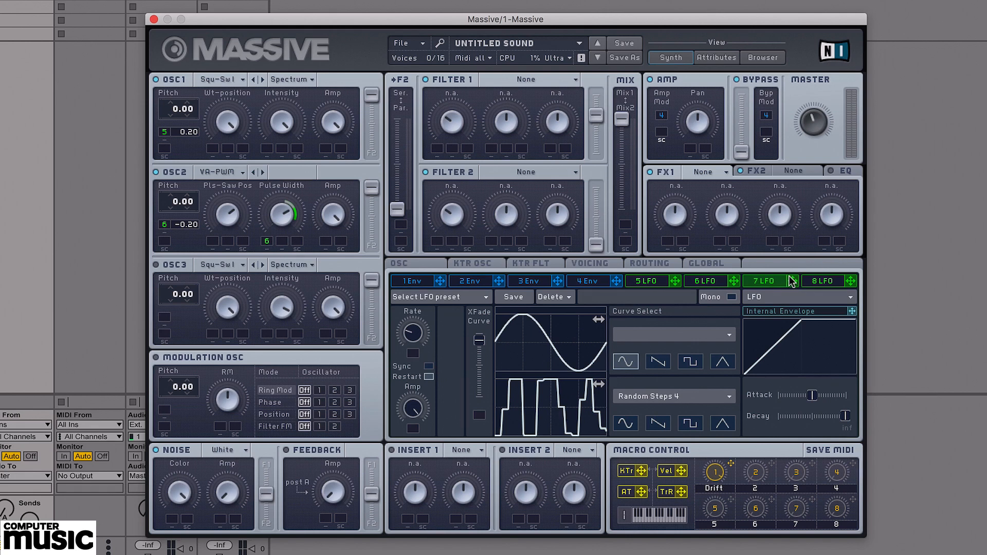
- Assign LFO 7 to modulate LFO 6's rate
left_click(703, 281)
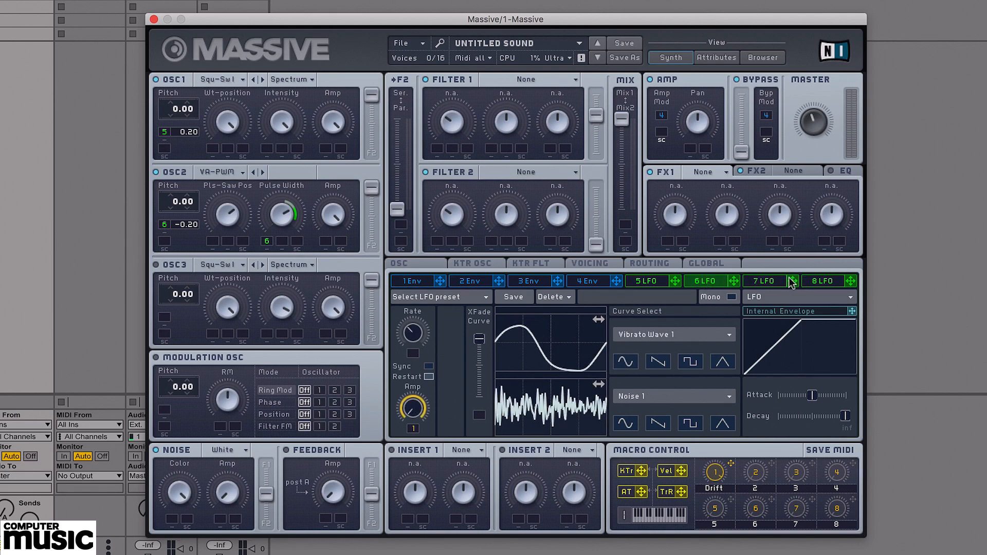
left_click_drag(793, 282, 415, 350)
- Raise LFO 8's rate, set its lower curve to Noise 1, and crossfade mostly to the upper sine curve
left_click(823, 282)
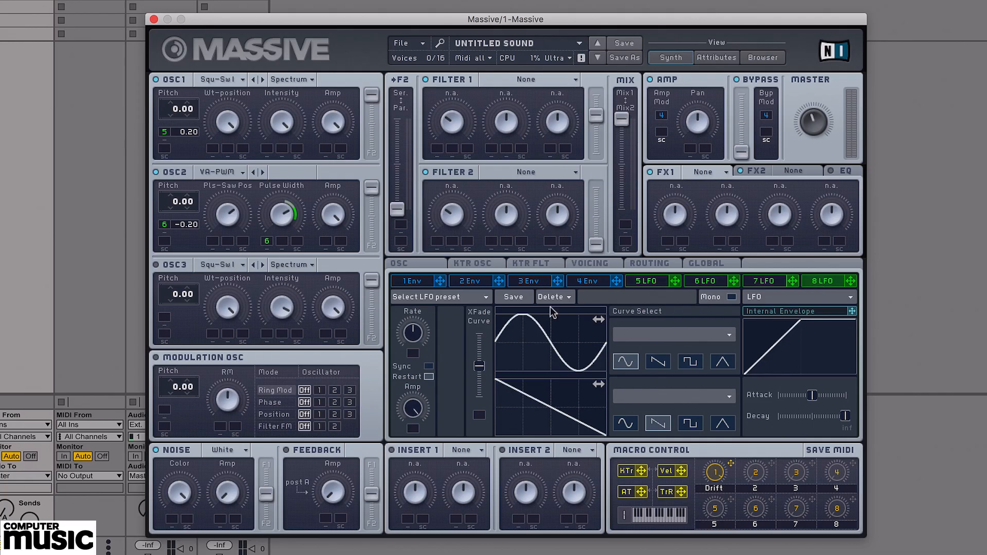
left_click(821, 298)
left_click(764, 304)
left_click_drag(413, 332, 411, 316)
left_click(666, 396)
left_click(636, 532)
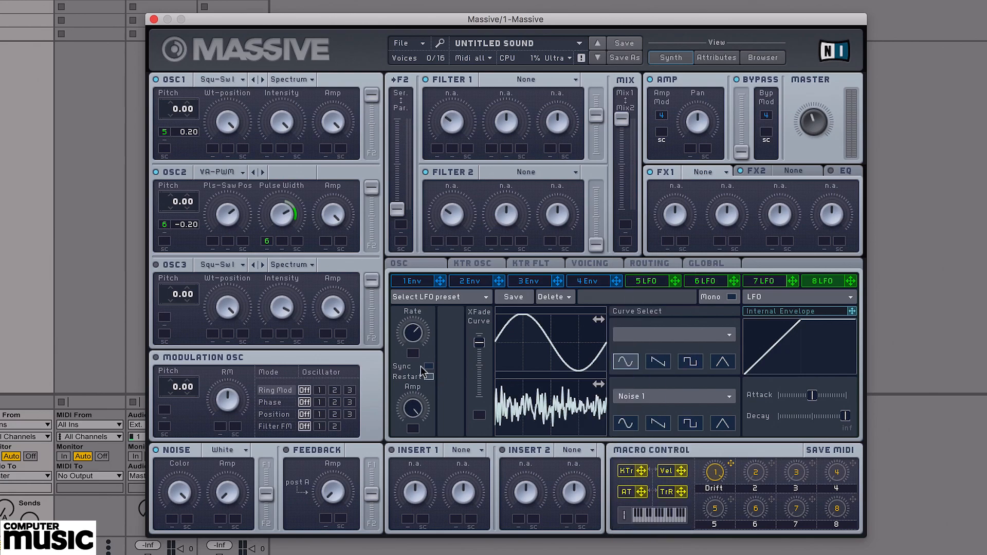
left_click_drag(478, 342, 478, 335)
- Assign LFO 8 to modulate LFO 5's rate
left_click(639, 283)
left_click_drag(850, 281, 415, 355)
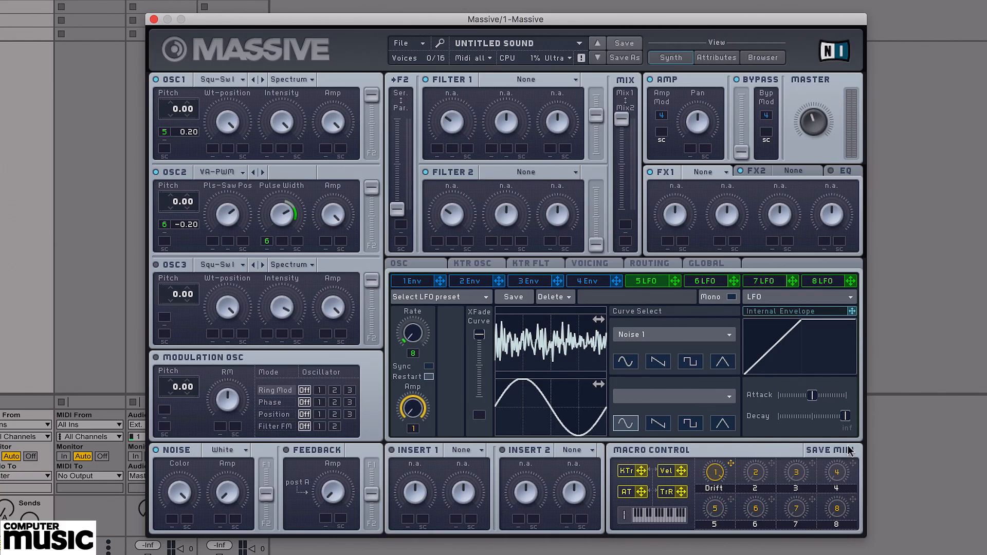
- Review the settings of LFOs 8, 7, 6 and 5
left_click(762, 282)
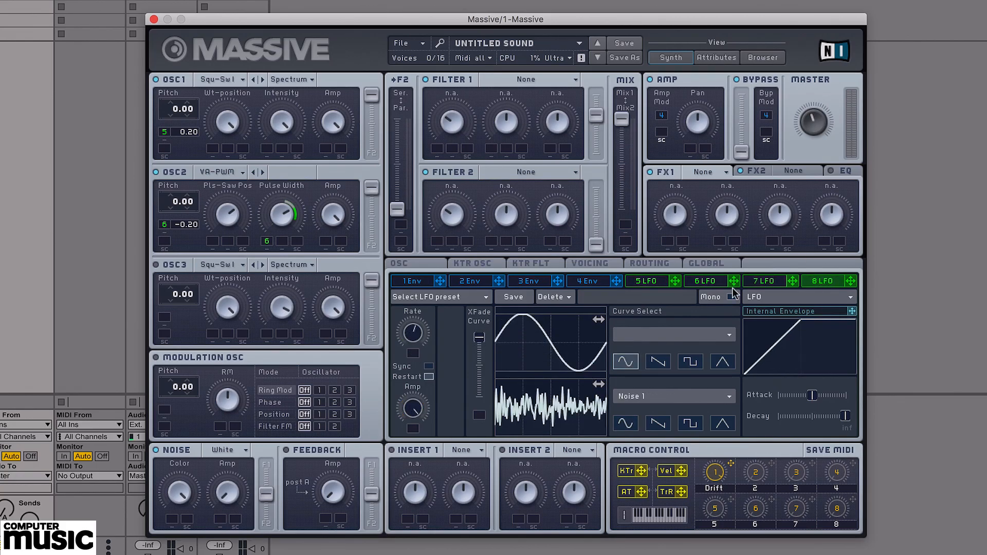
left_click(759, 281)
left_click(696, 281)
left_click(657, 281)
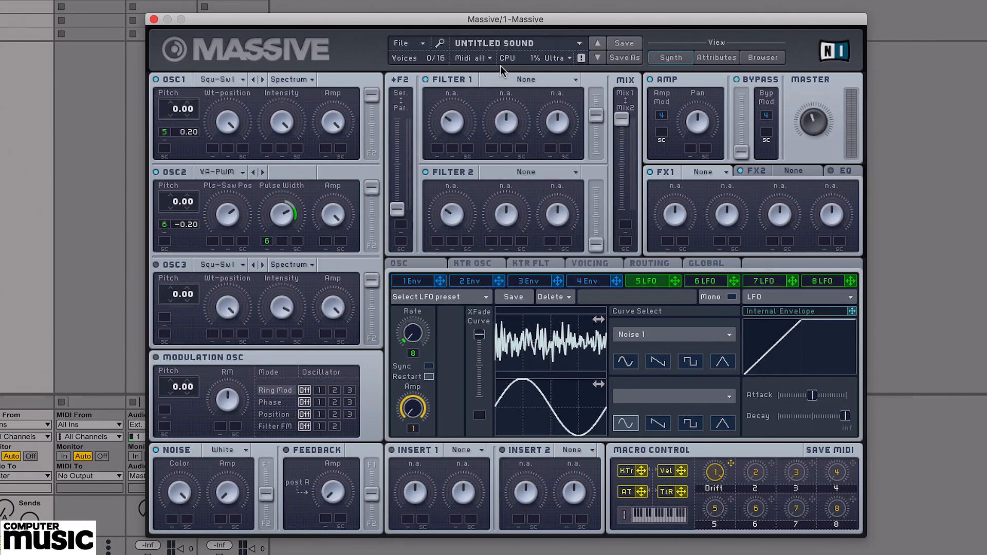
- Set Filter 1 to Lowpass 4 and turn its resonance down to minimum
left_click(521, 80)
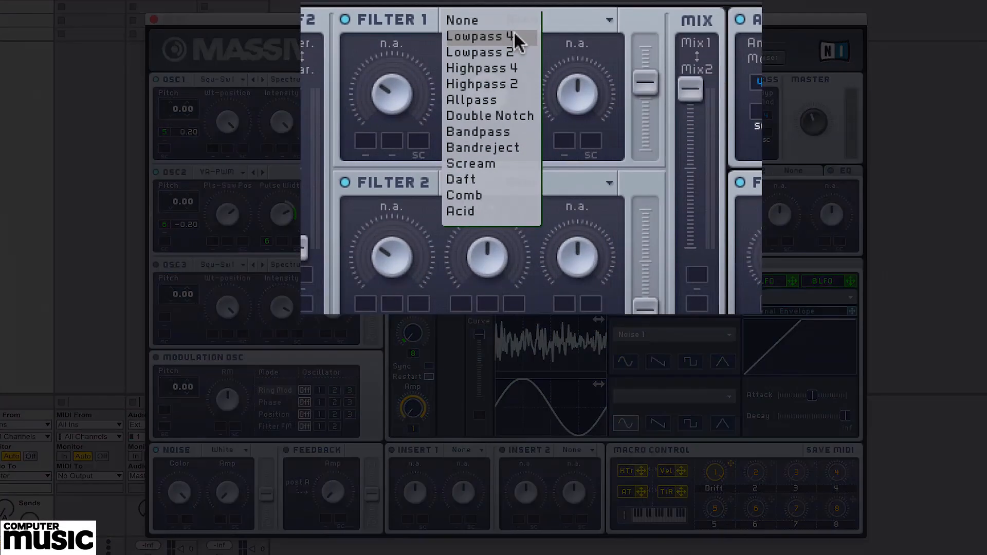
left_click(519, 89)
left_click_drag(557, 88, 421, 202)
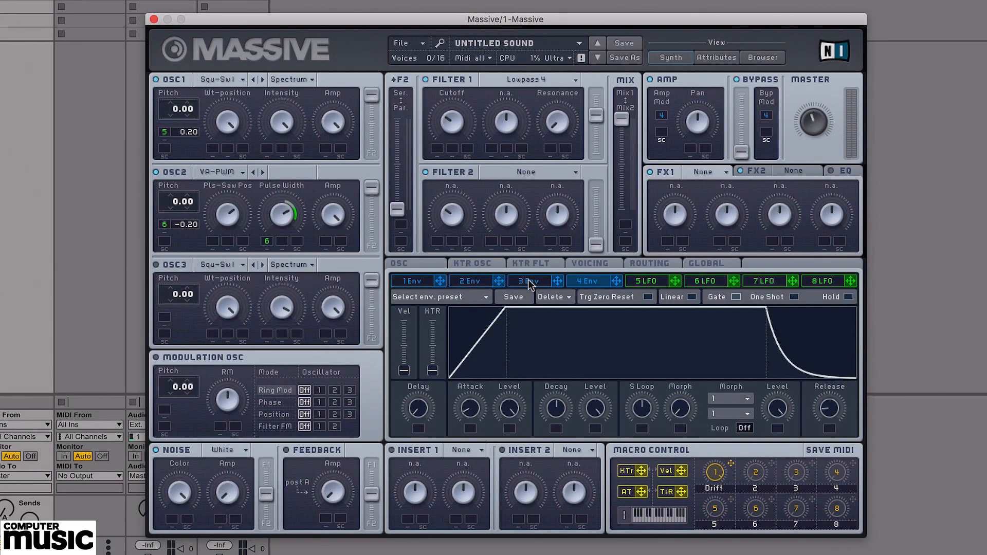
- Shape Envelope 3 with a slower attack, low decay level and longer release, and assign it to modulate Filter 1's cutoff
left_click(535, 284)
left_click_drag(475, 412, 483, 385)
left_click_drag(595, 411, 564, 378)
left_click_drag(471, 414, 489, 389)
left_click_drag(557, 280, 441, 114)
left_click_drag(826, 402, 826, 343)
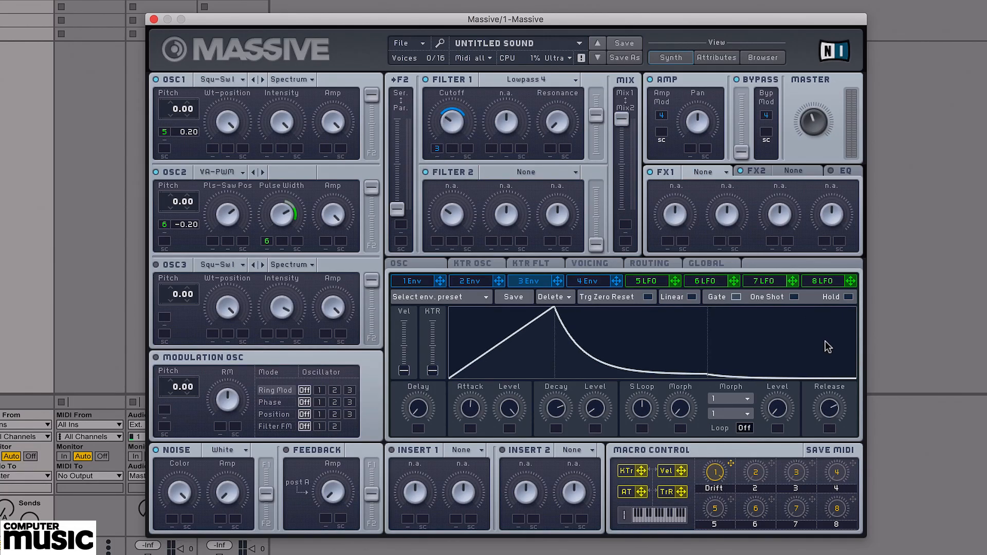
- Lengthen the attack and release of Envelope 4
left_click(587, 281)
left_click_drag(467, 409, 474, 368)
left_click_drag(829, 405, 842, 360)
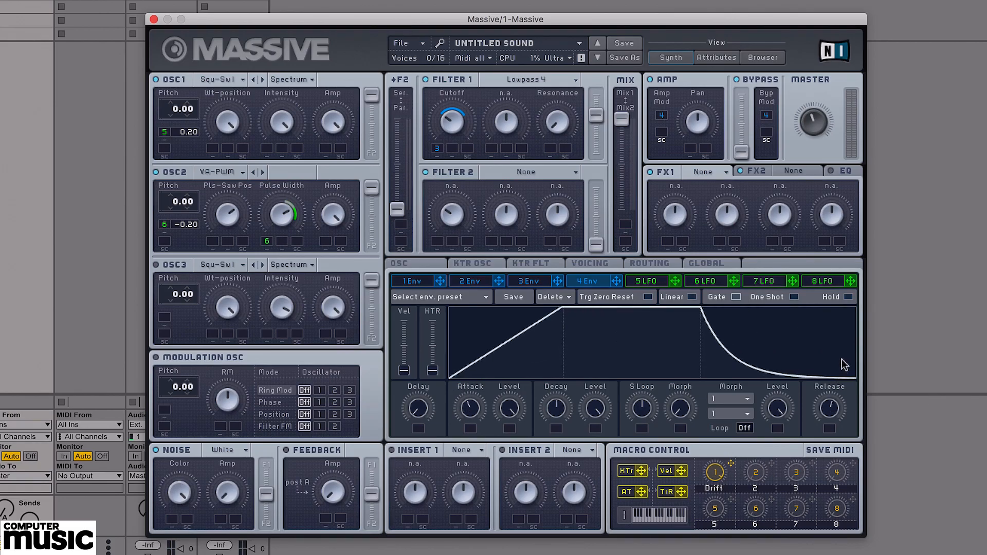
left_click_drag(471, 410, 479, 398)
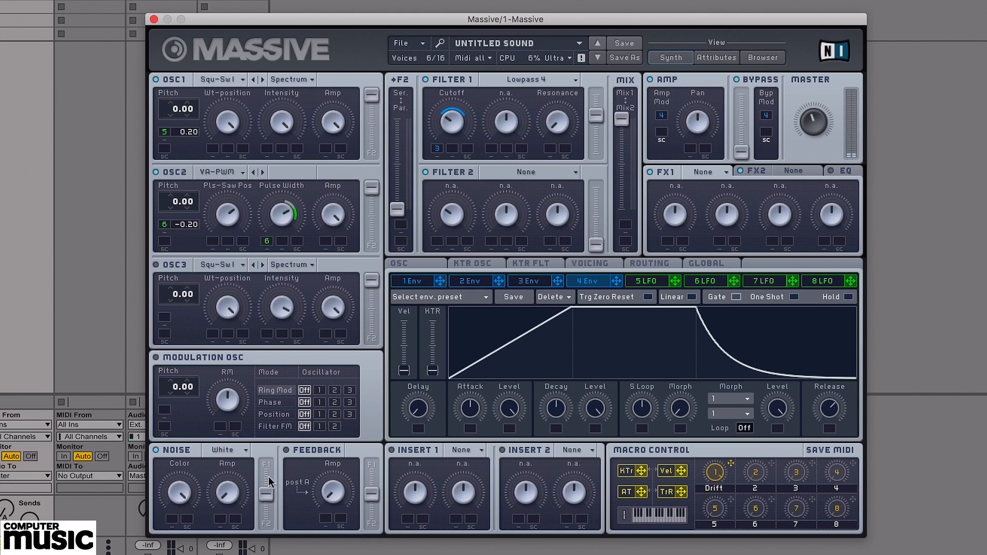
- Route the white noise fully to Filter 1 and raise its amp to a low-to-moderate level
left_click_drag(266, 493, 266, 465)
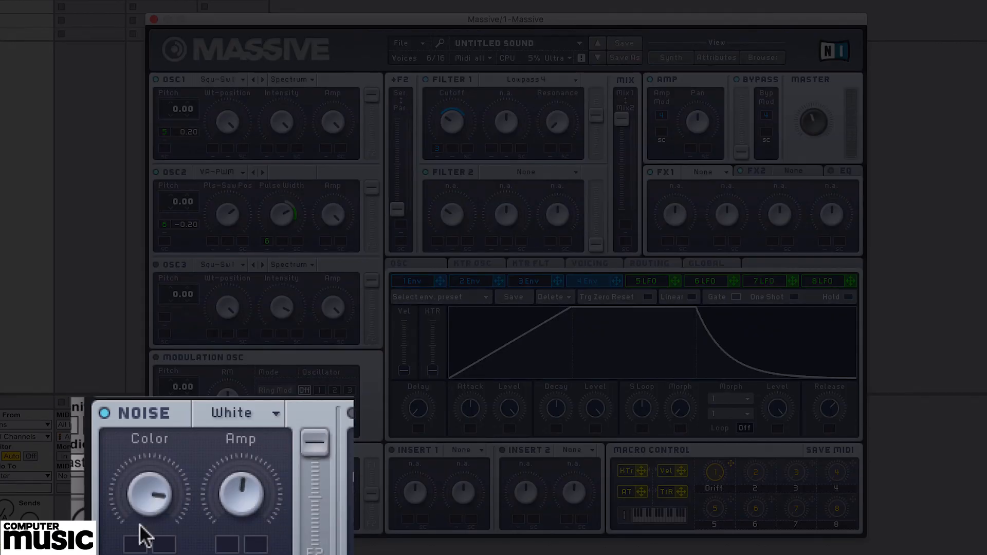
left_click_drag(252, 480, 252, 492)
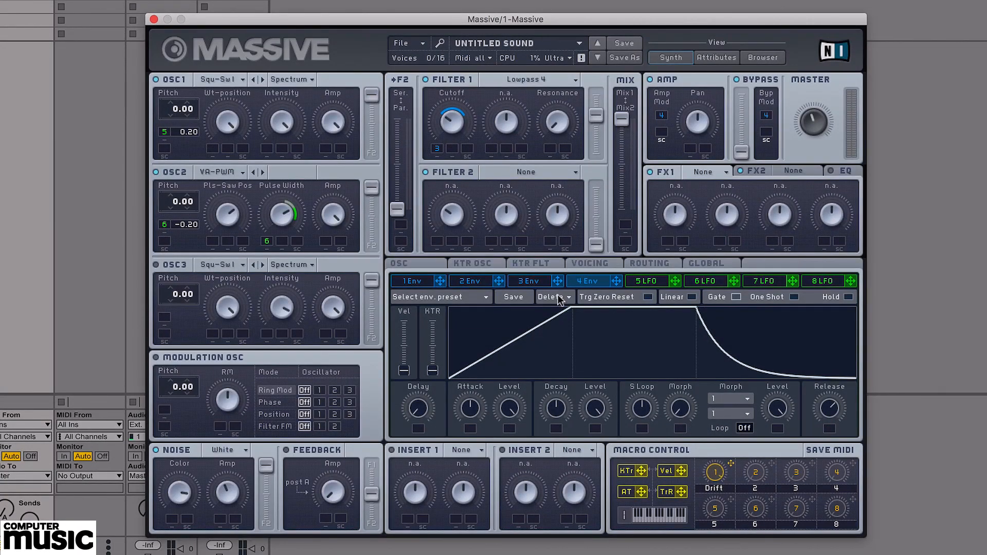
- Set the voicing to 3 unison voices and enable Pan Position spread at its full width
left_click(578, 262)
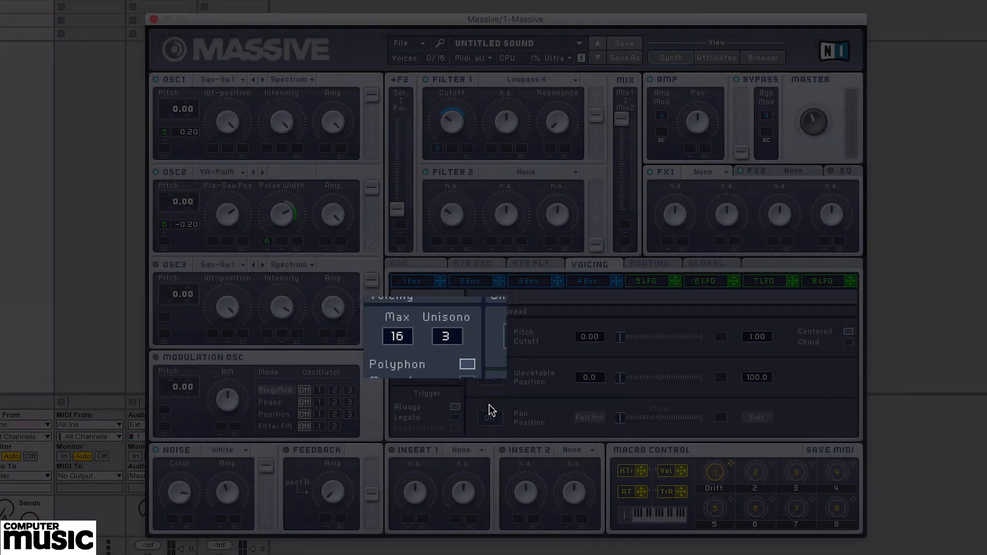
left_click(490, 417)
left_click_drag(621, 418, 763, 417)
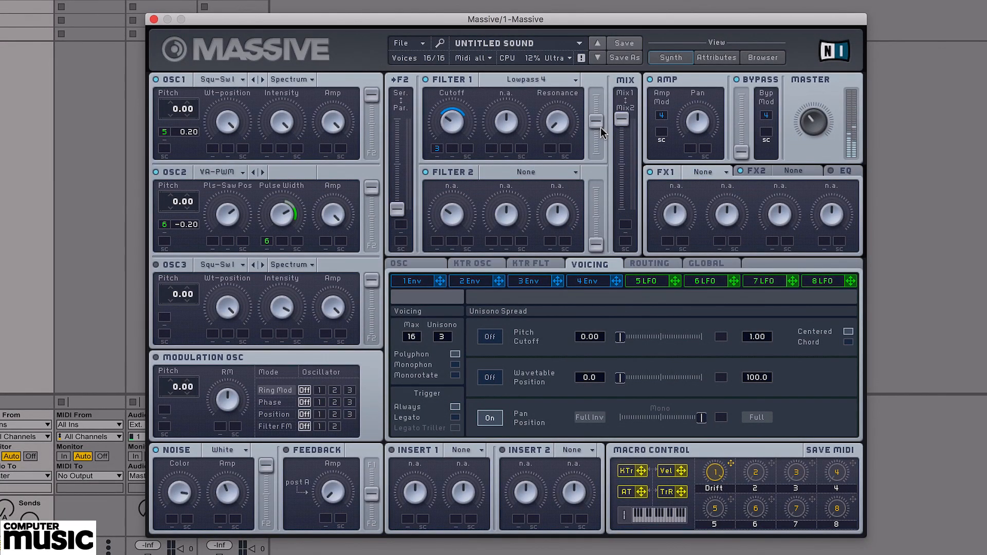
- Enable the Pitch Cutoff unison spread and assign LFO 8 to modulate it by a small amount
left_click(491, 338)
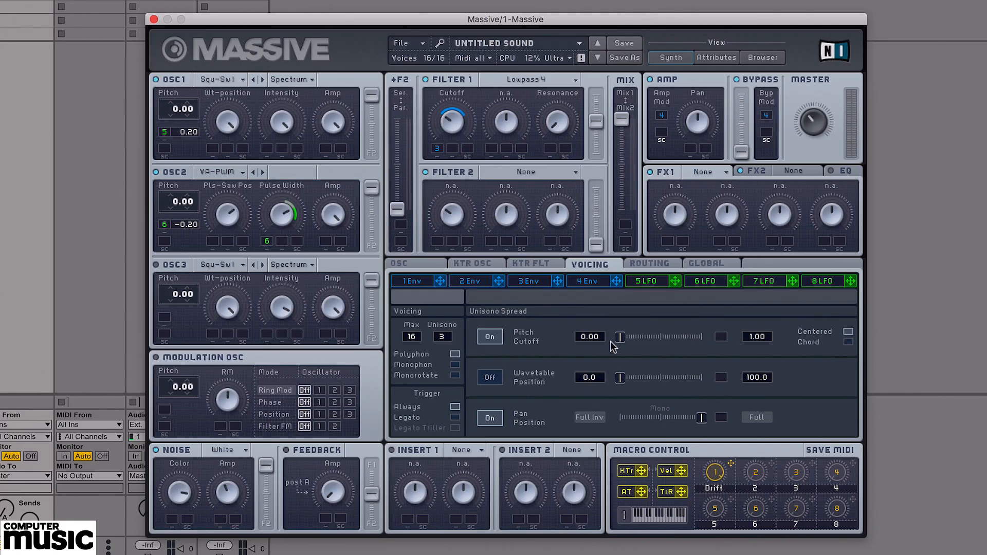
left_click_drag(623, 343, 628, 343)
left_click_drag(850, 281, 720, 337)
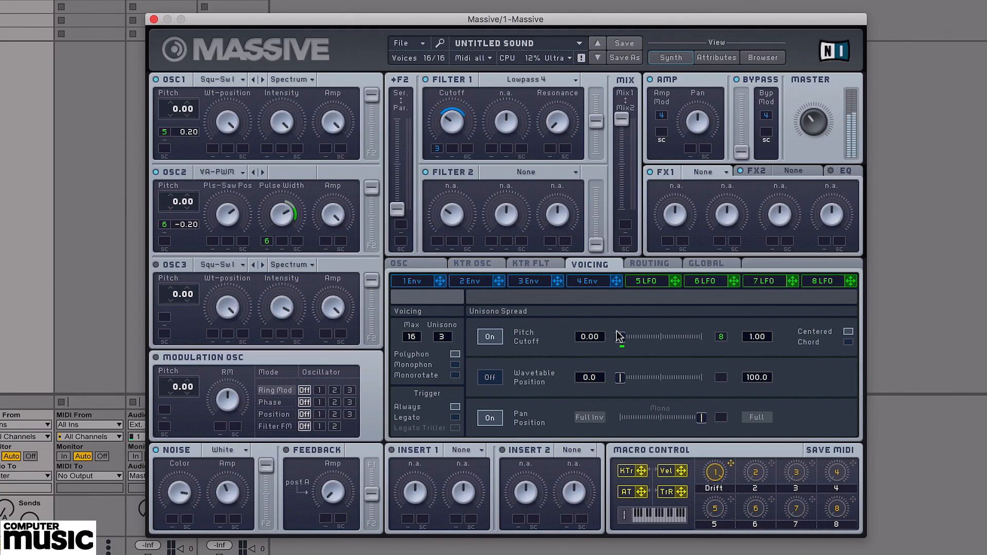
left_click_drag(757, 333, 755, 343)
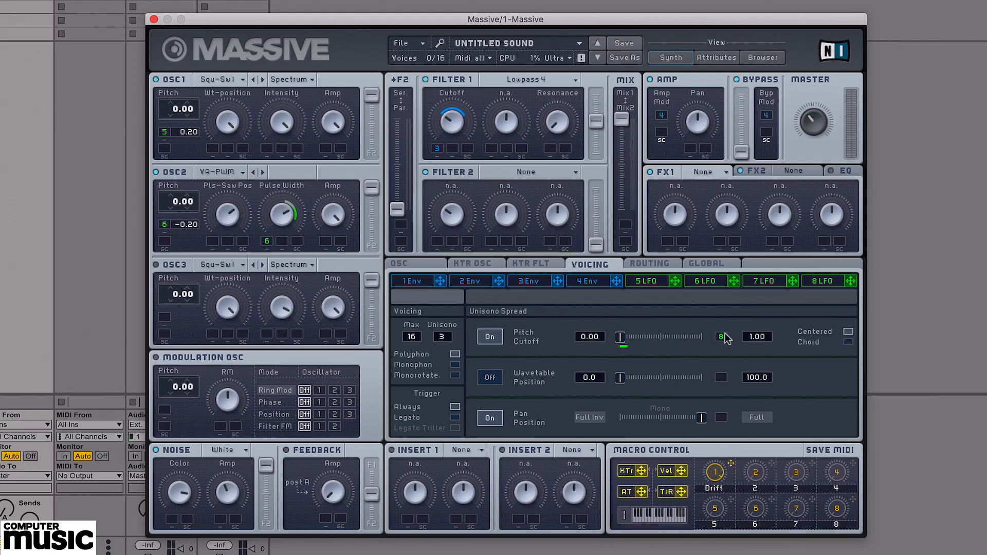
- Assign the Drift macro to modulate LFO 8's amp
left_click(821, 281)
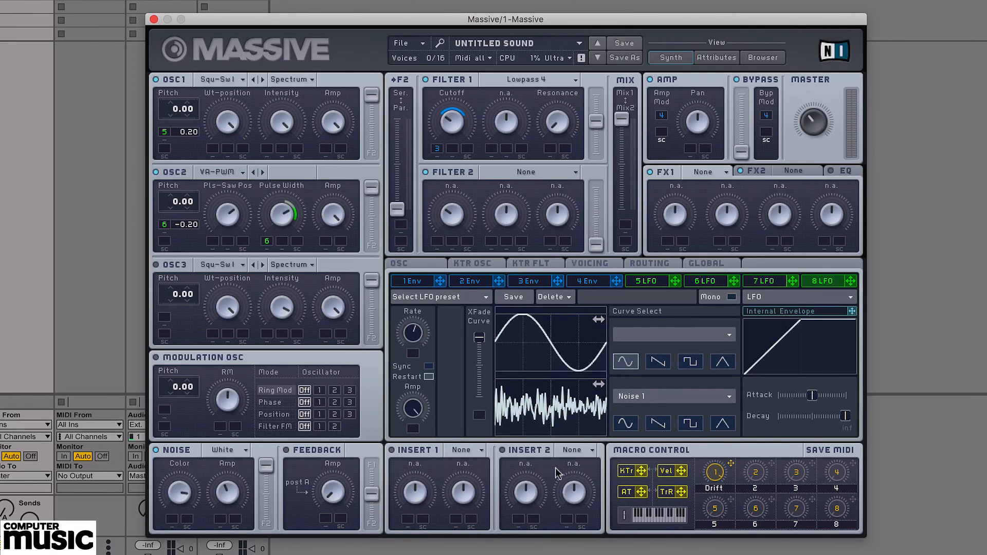
left_click_drag(731, 463, 465, 132)
- Load the Brauner Tube in FX1 and reduce its drive and dry/wet mix
left_click(712, 172)
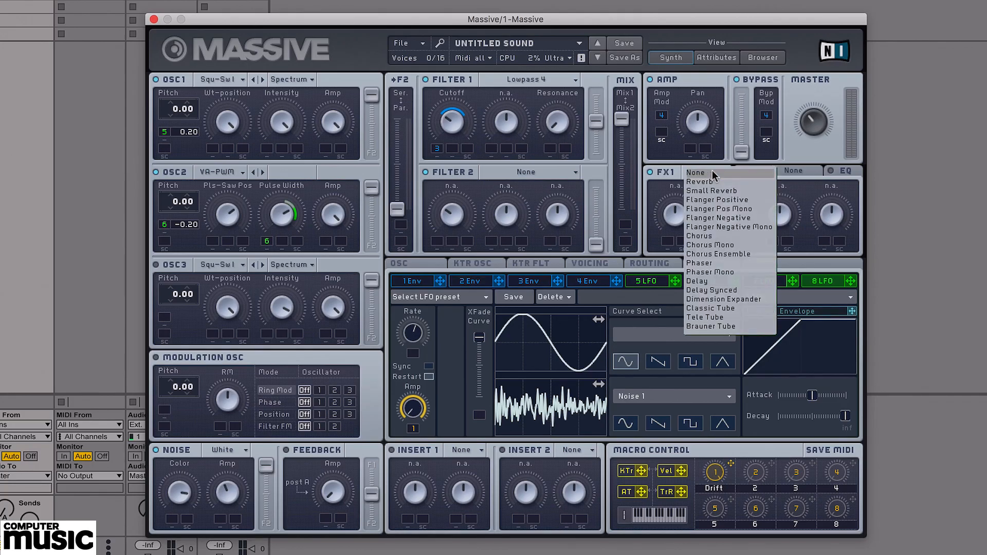
left_click(732, 327)
left_click_drag(730, 215, 736, 234)
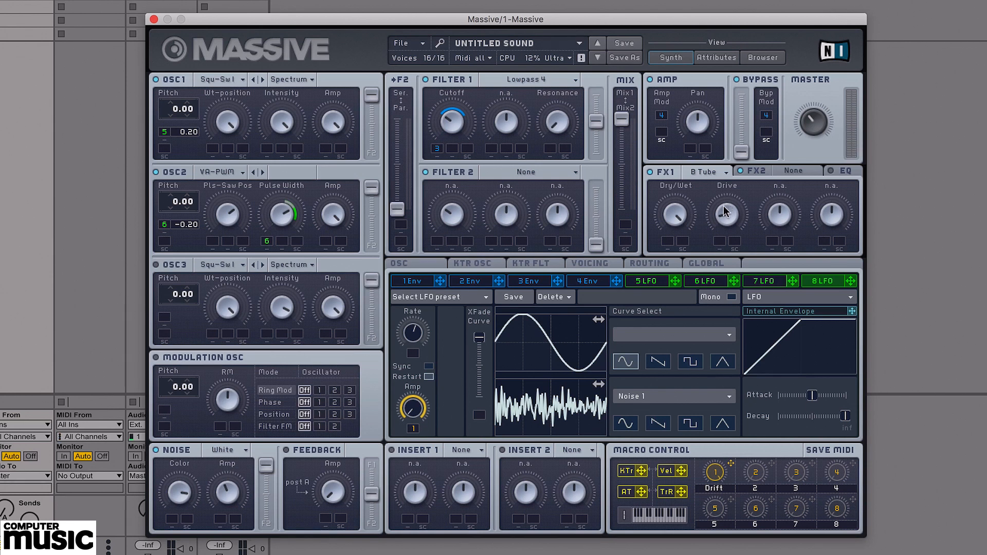
left_click_drag(723, 206, 671, 297)
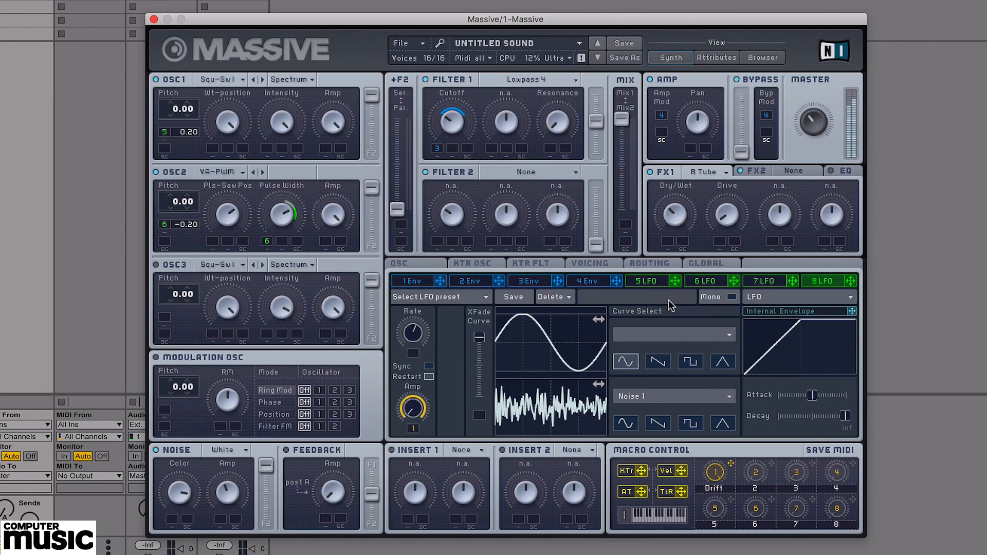
- Load Reverb in FX2, increase its size, density and color, and set dry/wet slightly below halfway
left_click(791, 171)
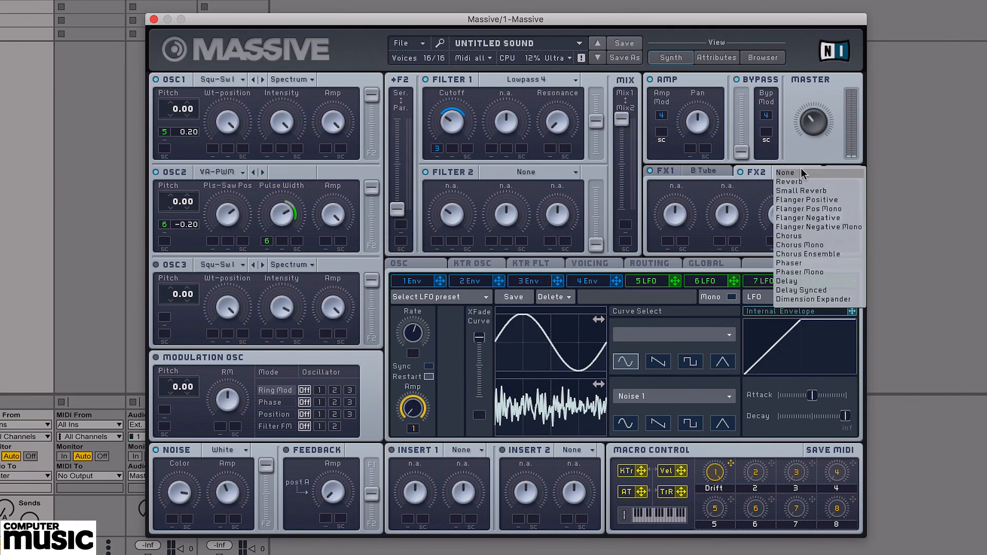
left_click(802, 183)
left_click_drag(668, 210, 668, 252)
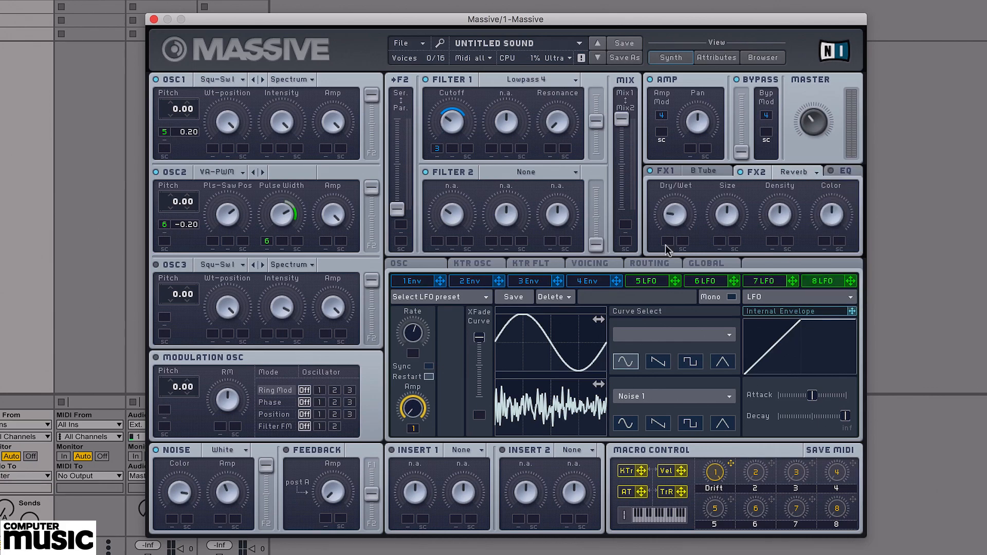
left_click_drag(736, 189, 781, 189)
left_click_drag(674, 211, 677, 205)
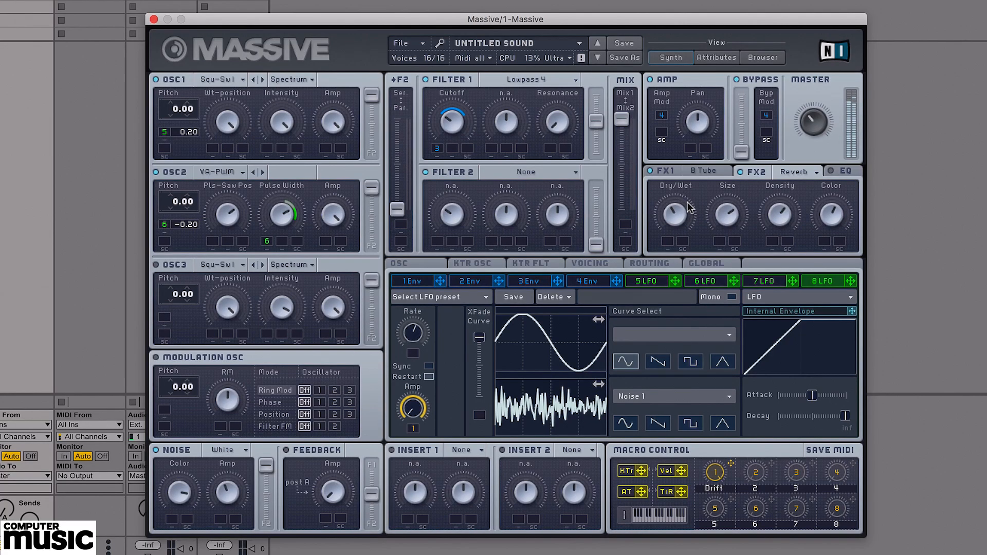
- Start MIDI Learn for the Drift macro
left_click_drag(716, 471, 717, 471)
right_click(711, 471)
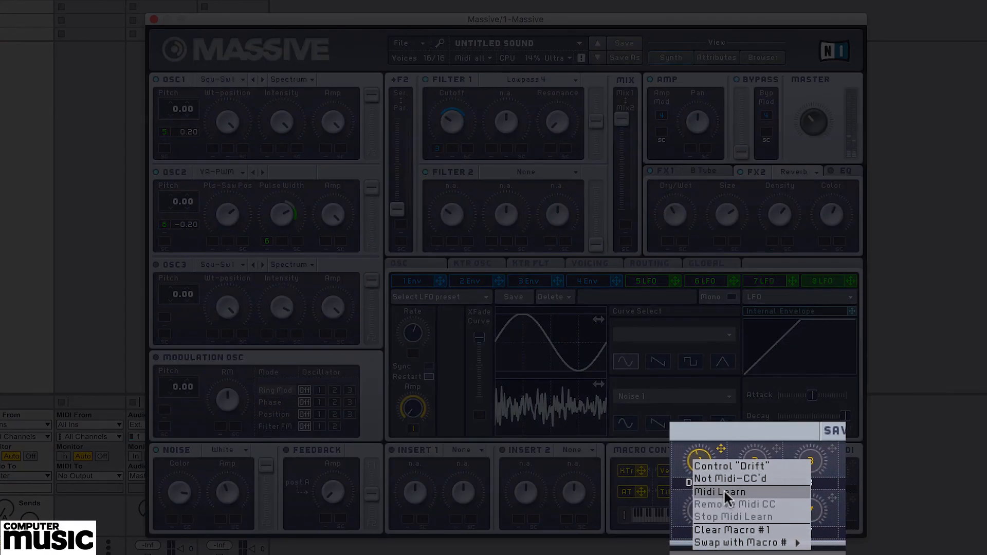
left_click(723, 491)
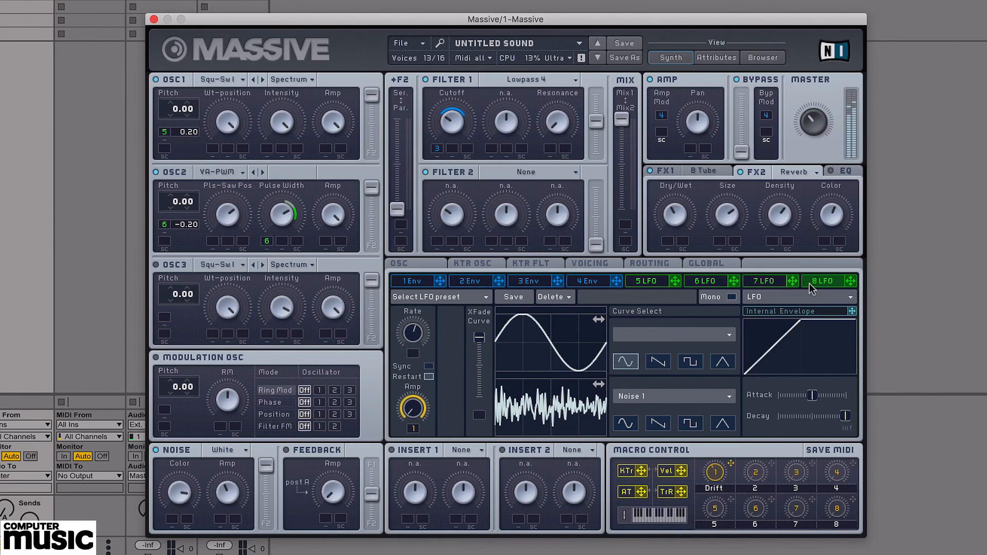
- Enable the EQ and boost its high shelf slightly
left_click(843, 172)
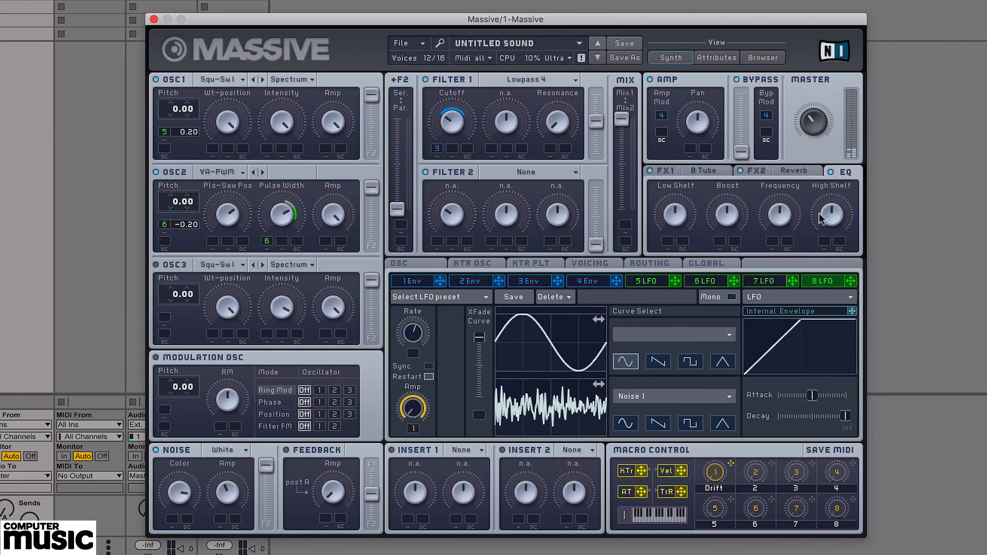
left_click_drag(817, 212, 824, 192)
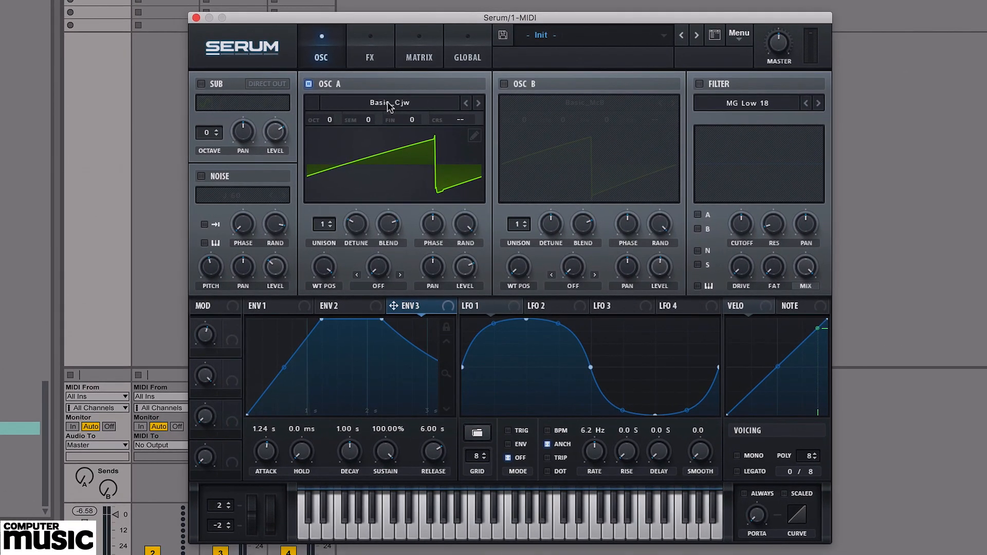
- In Serum, choose the Analog wavetable Basic_Cjw for oscillator A
left_click(388, 104)
mouse_move(379, 120)
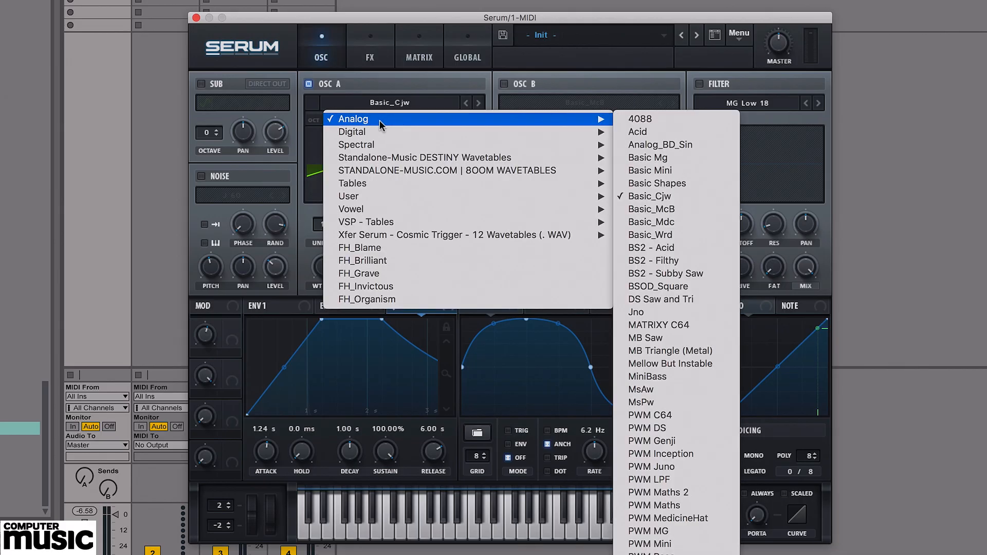
left_click(657, 198)
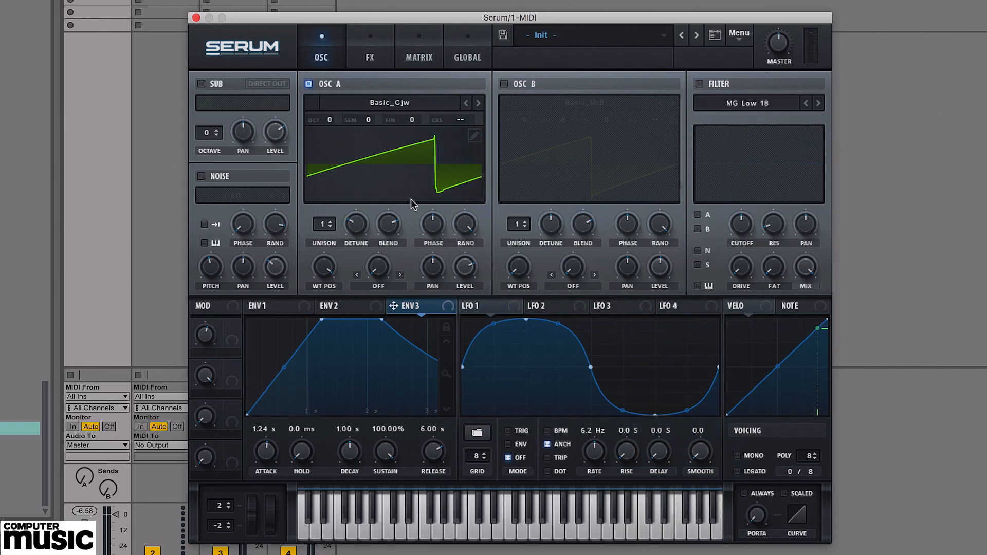
- Audition oscillator B's Basic_McB wavetable alongside oscillator A by toggling oscillator B on and off
left_click(504, 85)
left_click(503, 85)
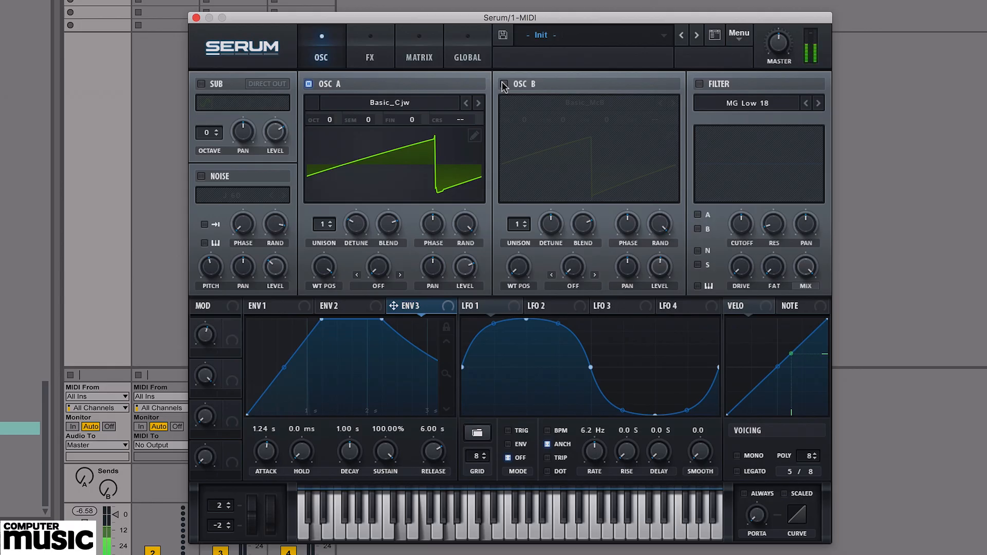
left_click(504, 84)
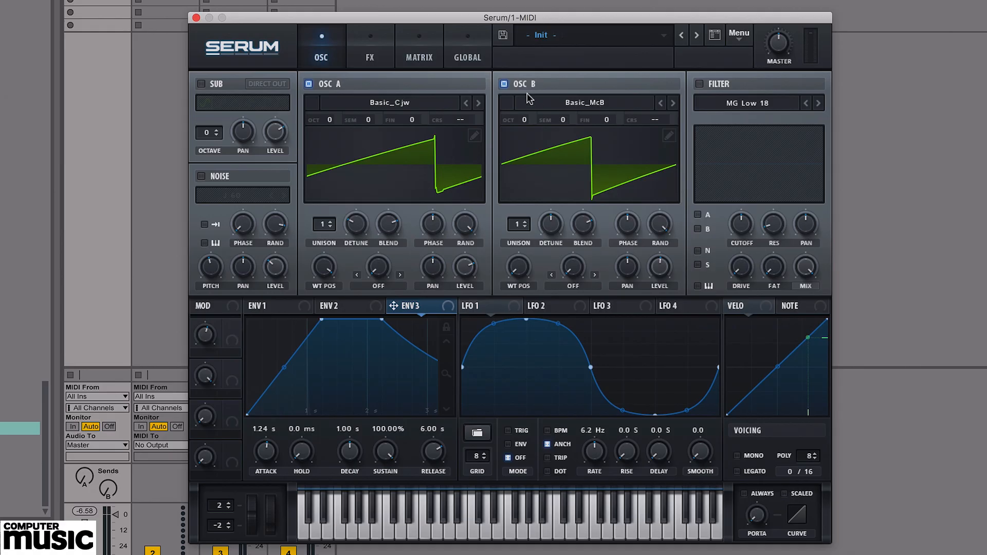
left_click(504, 84)
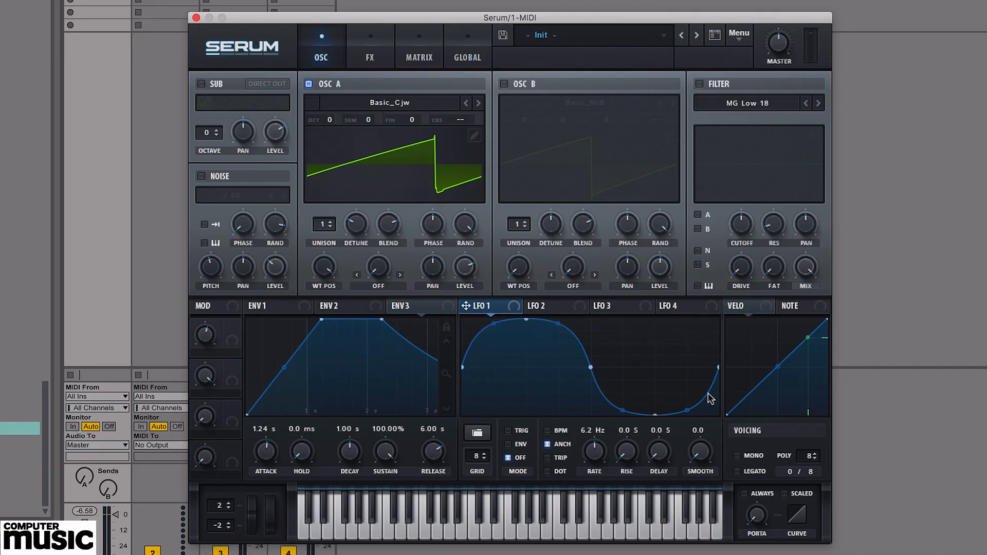
- Review the hand-drawn curves and the rate and smooth settings of LFOs 2, 3 and 4
left_click(550, 307)
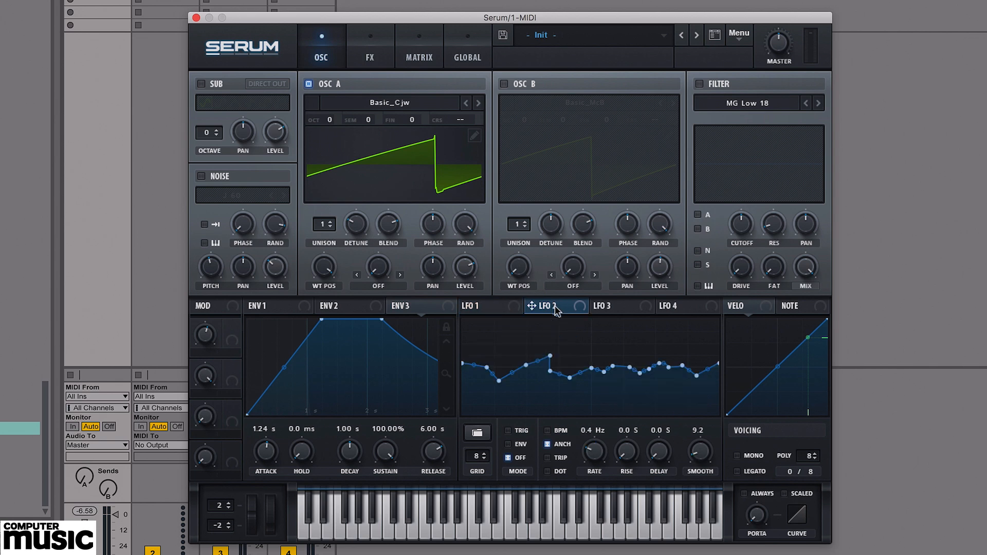
left_click(620, 307)
left_click(683, 307)
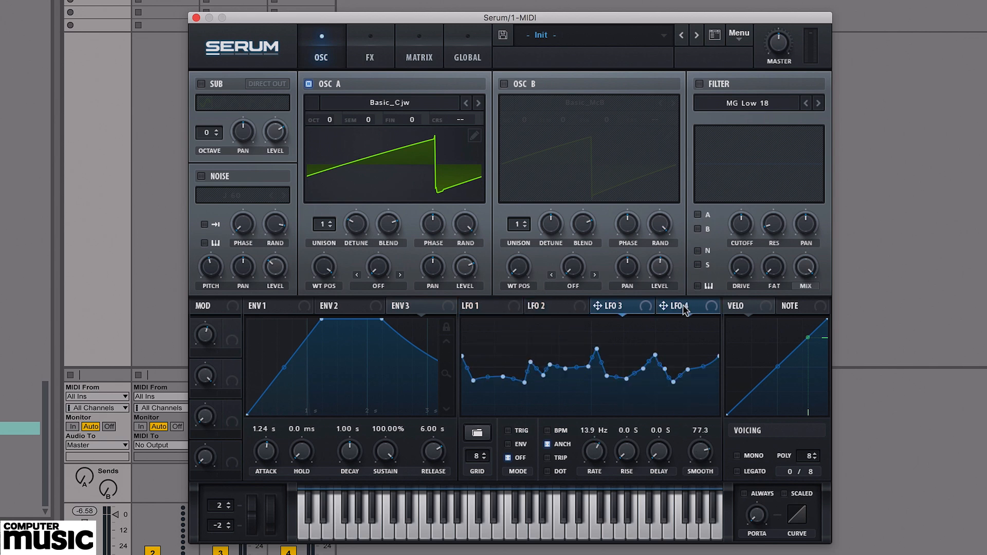
left_click(560, 307)
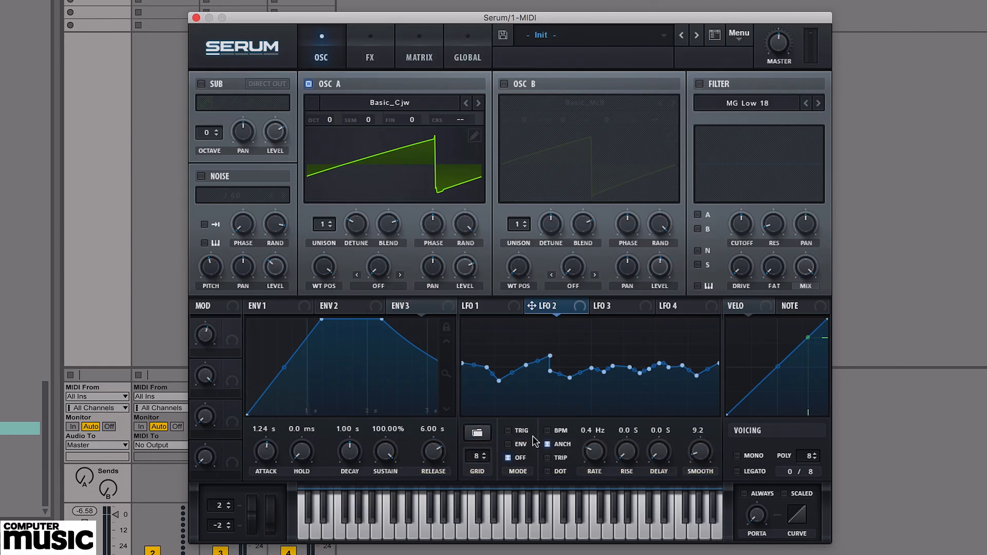
left_click(612, 308)
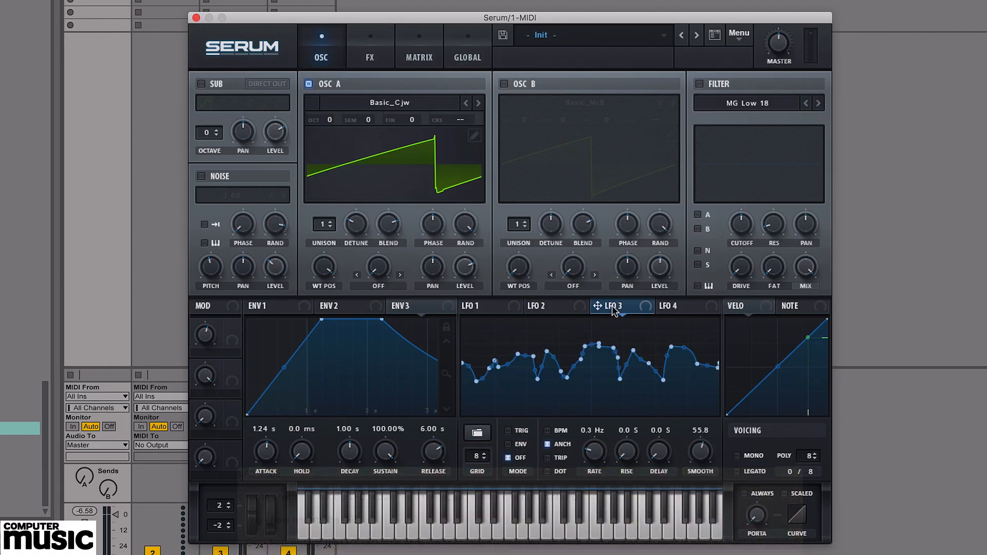
left_click(568, 308)
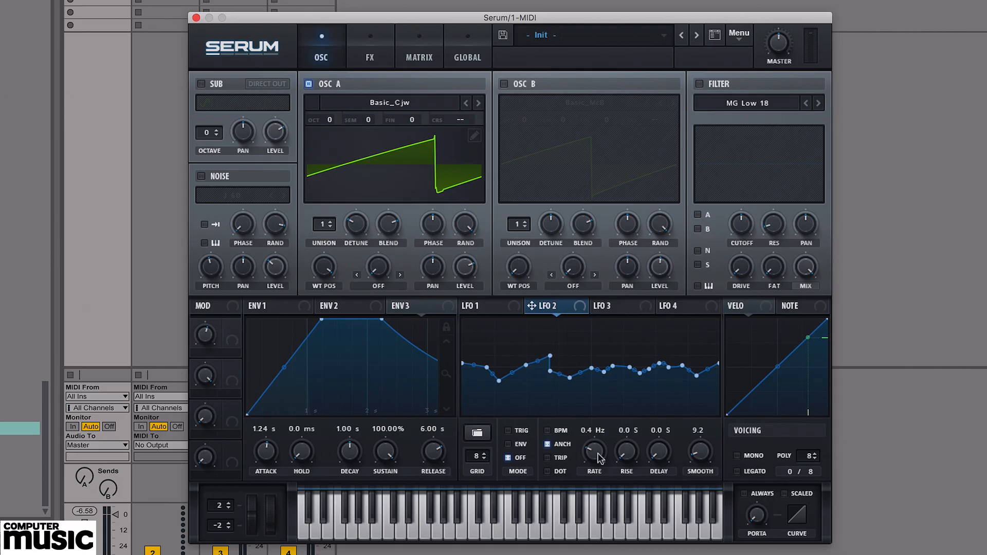
- Set LFO 3's rate to 0.2 Hz and LFO 2's smoothing to 59.1
left_click(623, 296)
left_click_drag(600, 491, 599, 495)
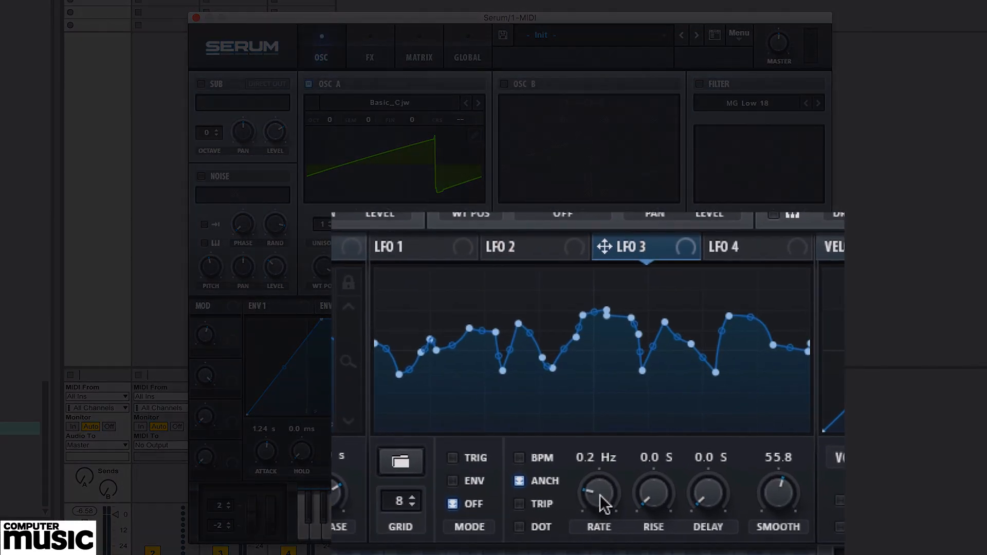
left_click_drag(778, 514, 802, 383)
left_click(528, 256)
- Set LFO 4's rate to 18.9 Hz and return to LFO 2
left_click(734, 245)
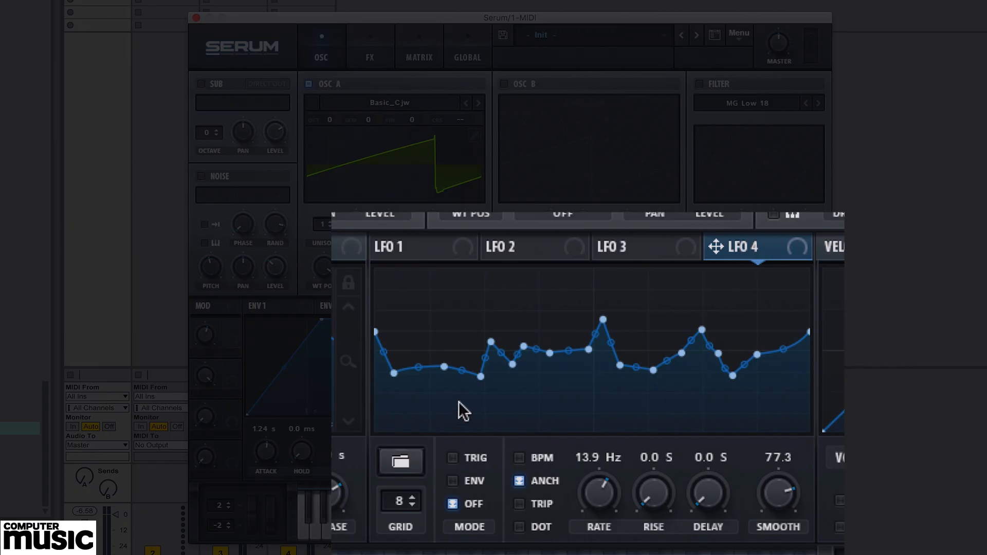
left_click_drag(609, 504, 603, 467)
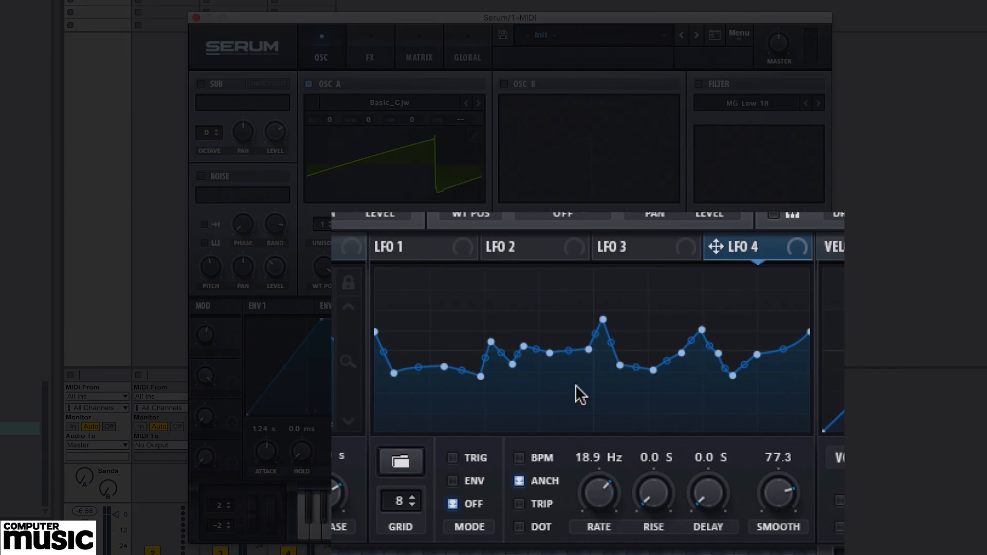
left_click(520, 257)
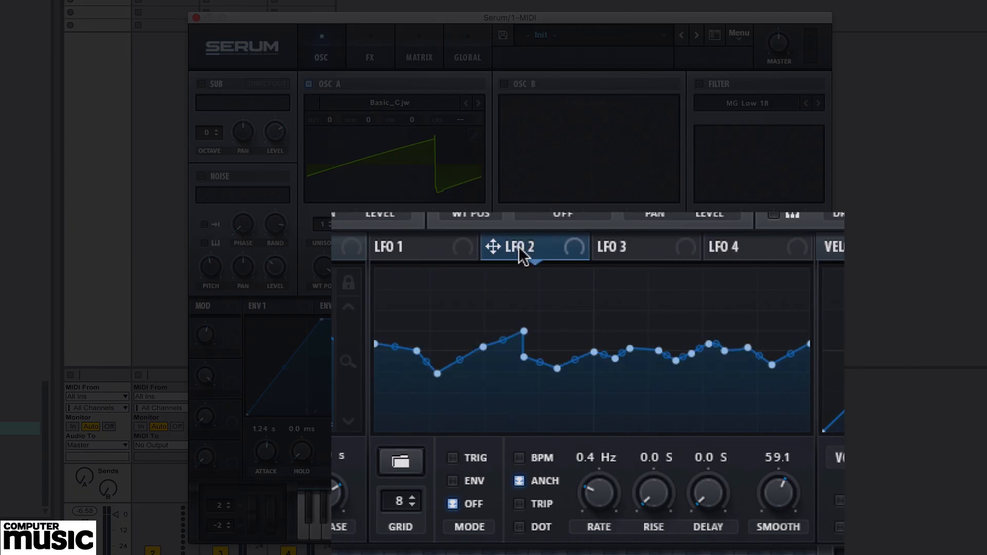
- Set LFO 4's rate to 10.9 Hz after checking LFO 3's curve
left_click(647, 250)
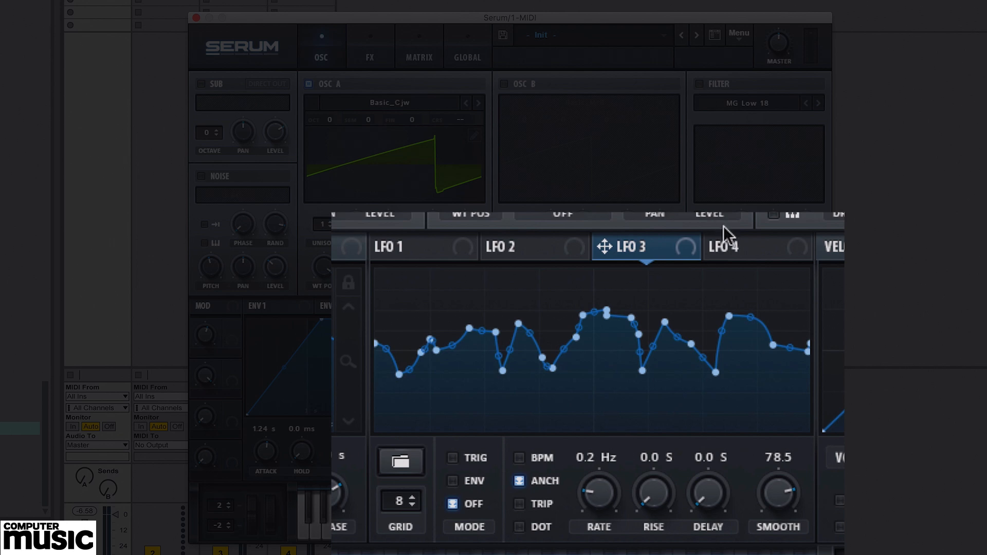
left_click(729, 245)
mouse_move(599, 489)
left_mouse_down()
mouse_move(601, 522)
mouse_move(598, 488)
mouse_move(598, 504)
left_mouse_up()
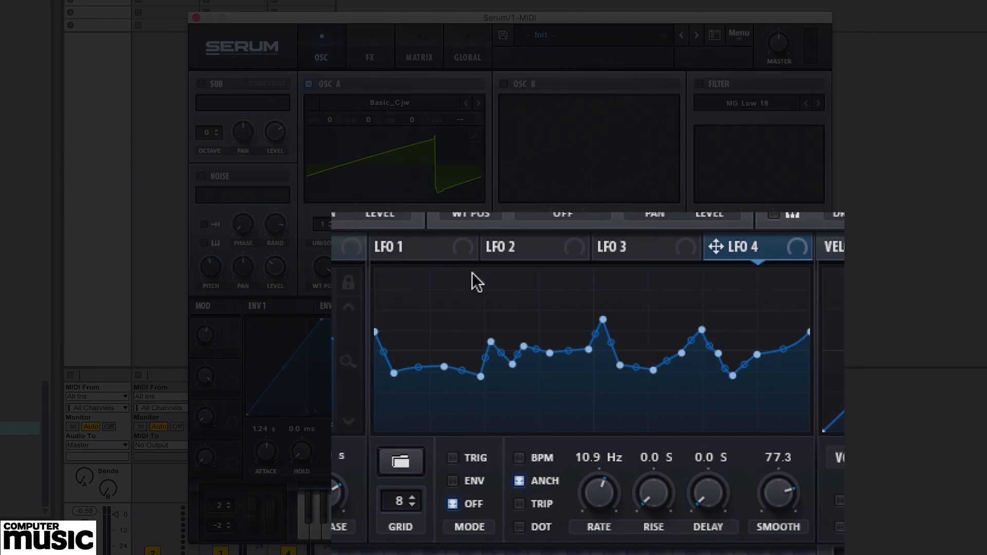
- Review LFO 1's curve and the modulation matrix slots, and return to the oscillator view
left_click(412, 251)
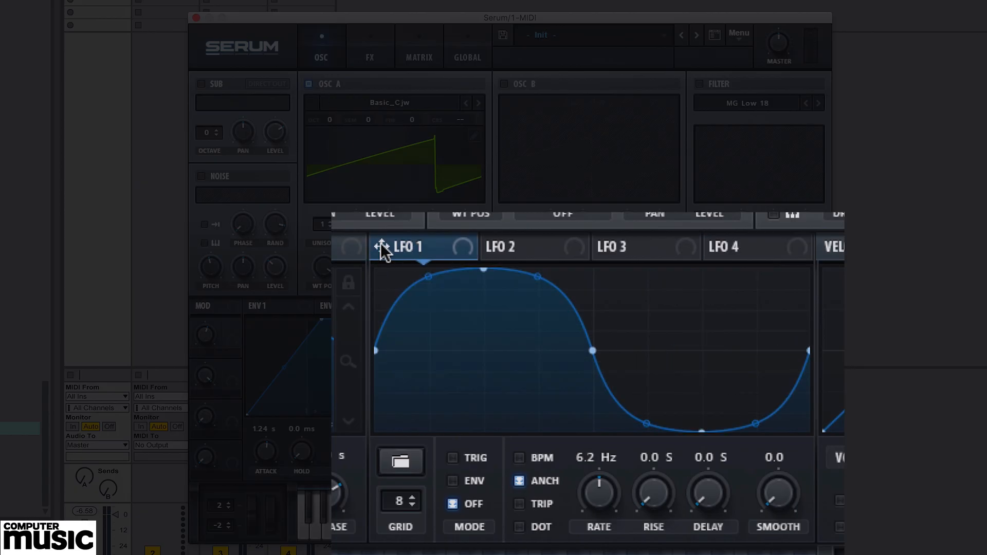
left_click_drag(379, 247, 468, 307)
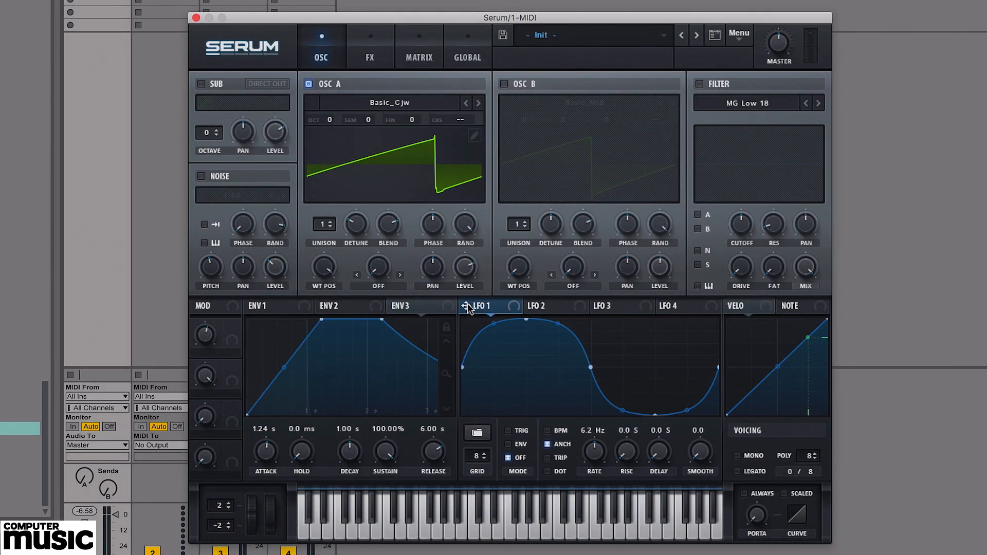
left_click(419, 58)
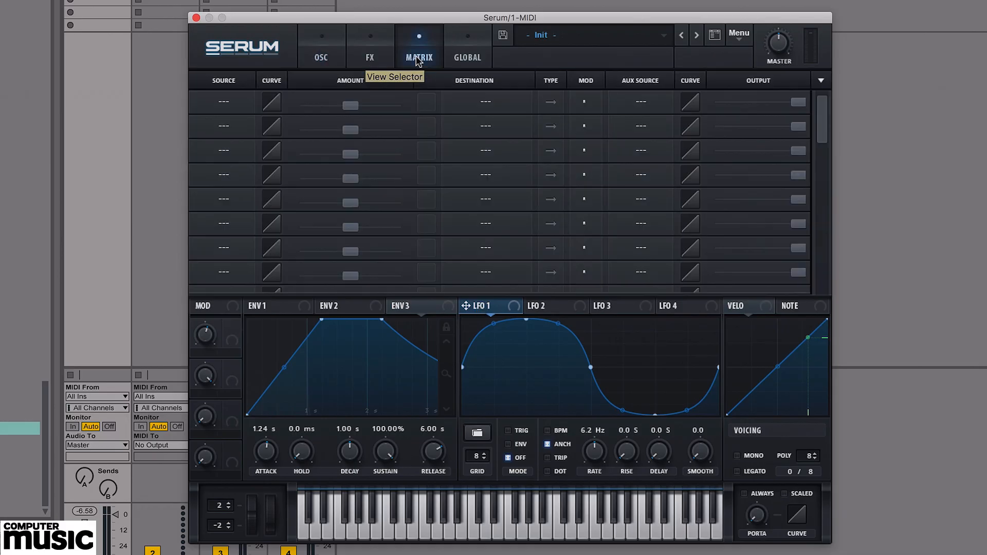
left_click(320, 57)
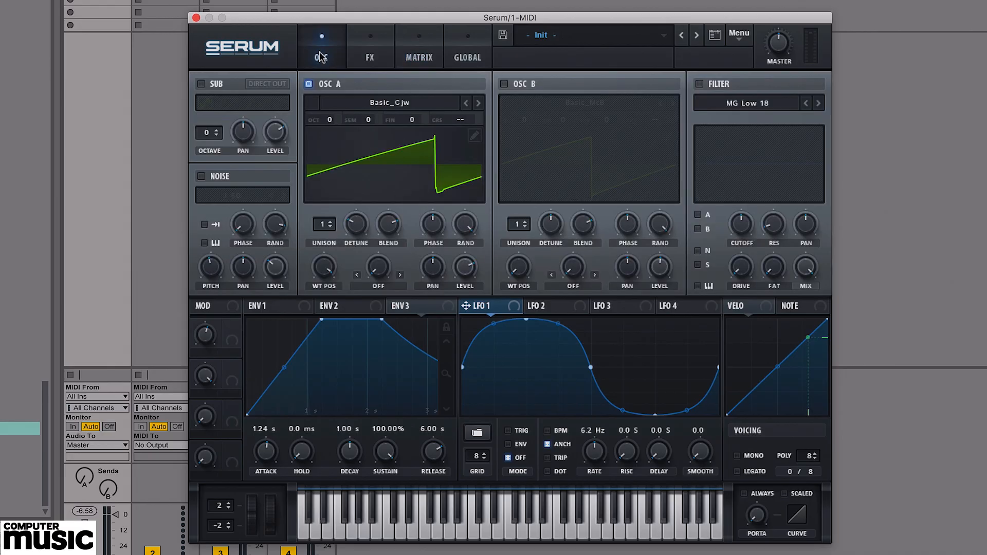
- Browse the Misc preset shapes for LFO 2 and close the list without loading one
left_click(544, 306)
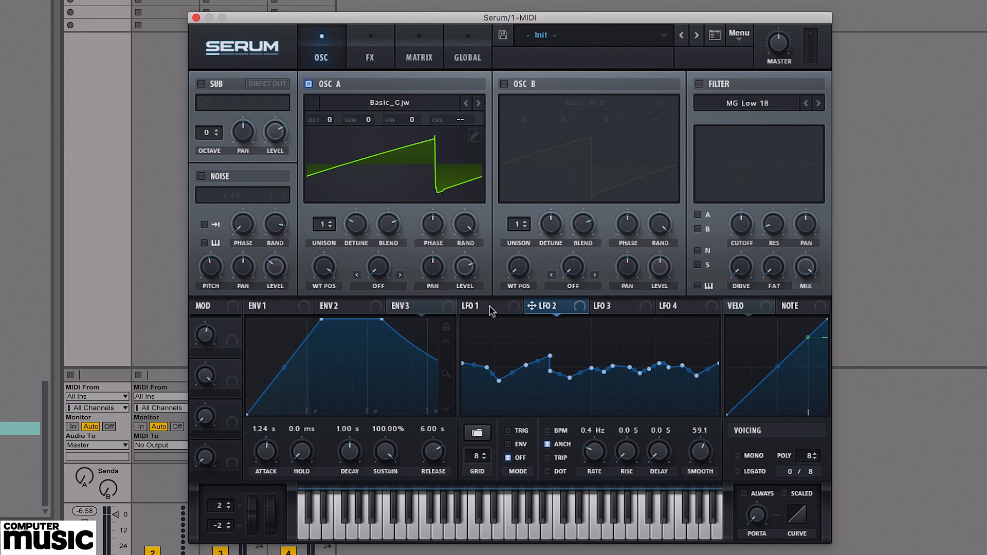
left_click(477, 432)
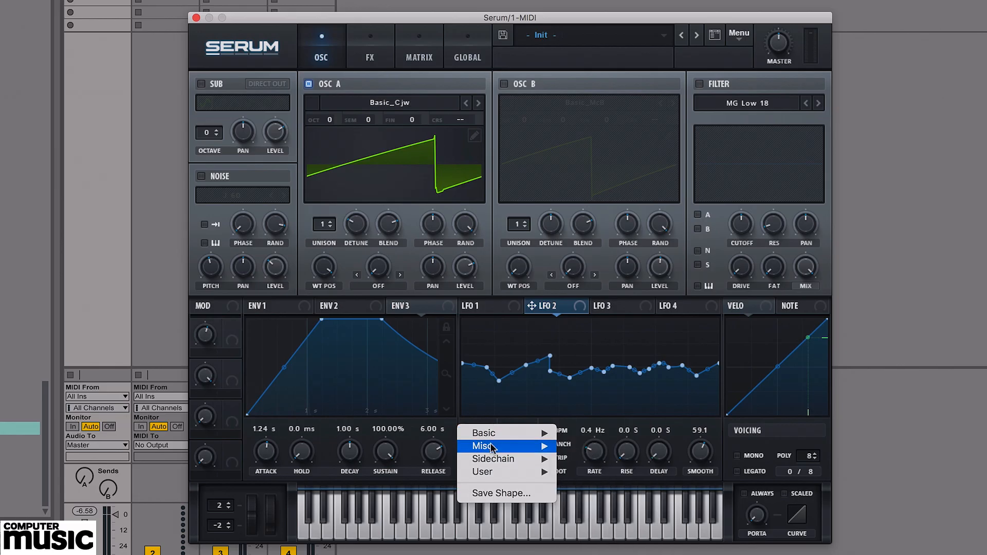
mouse_move(491, 448)
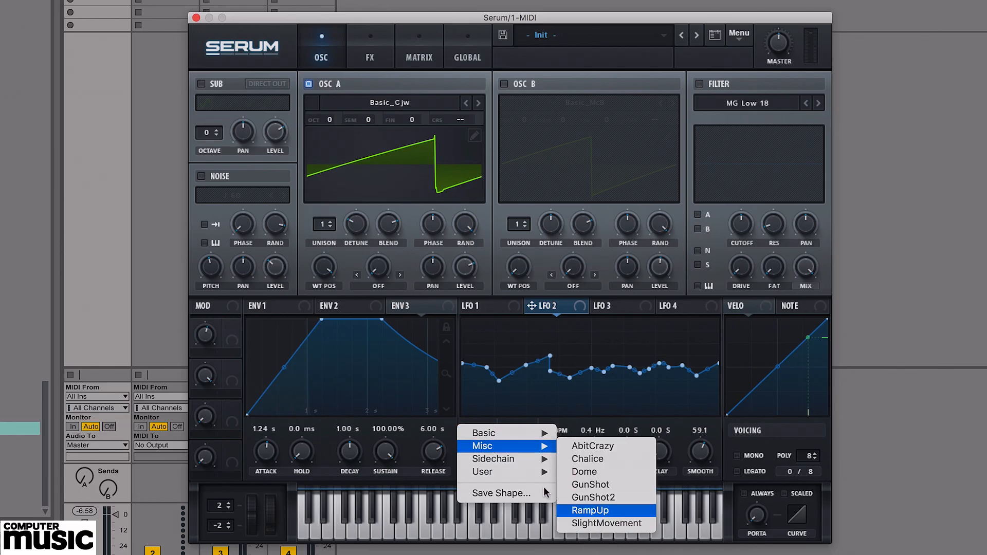
left_click(626, 350)
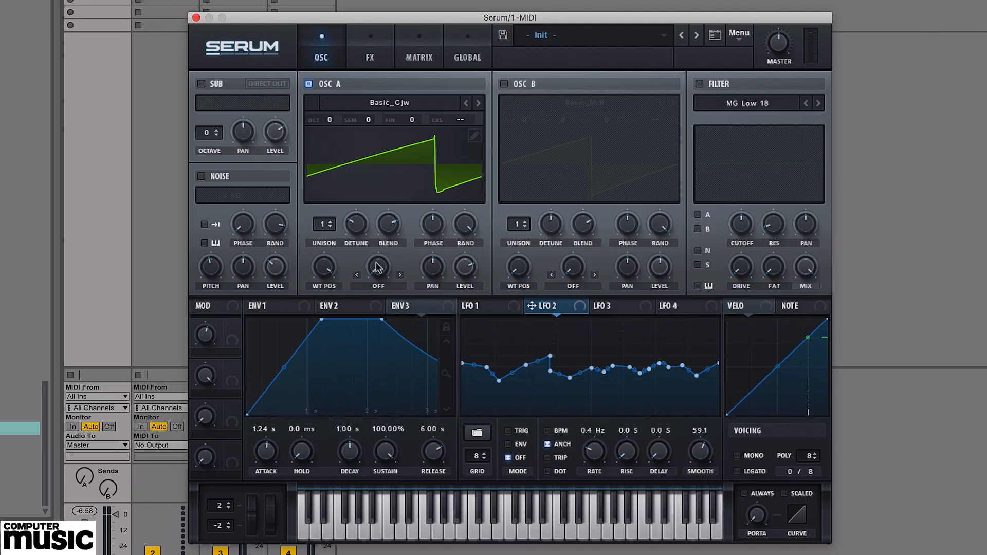
- Route LFO 2 to oscillator A's fine tuning (A Fine) in the first matrix slot with an amount of 100
left_click(417, 58)
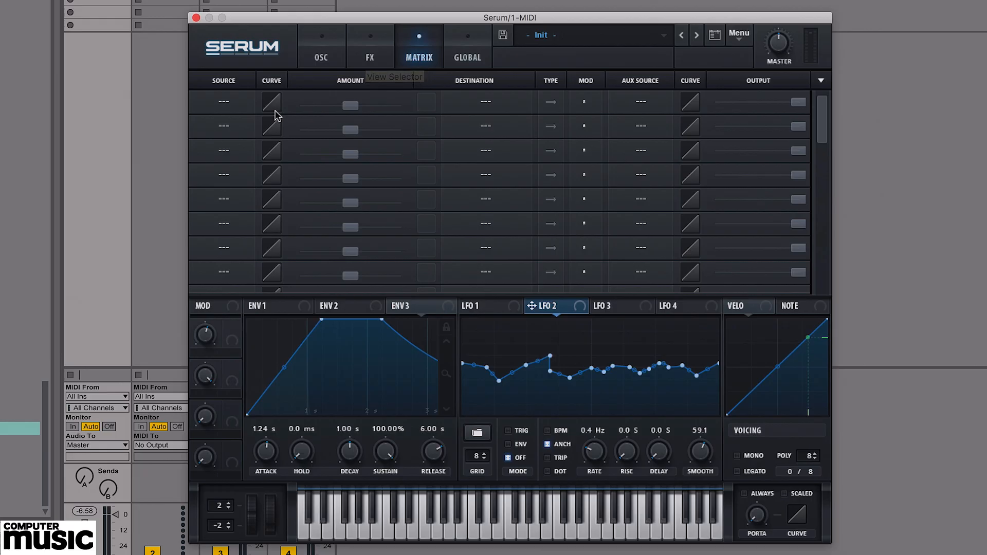
left_click(222, 104)
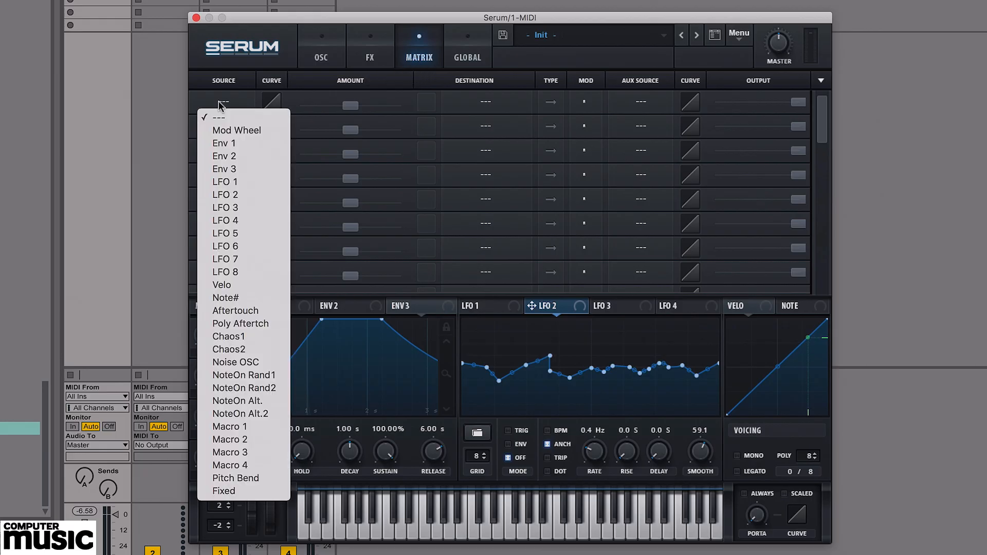
left_click(235, 196)
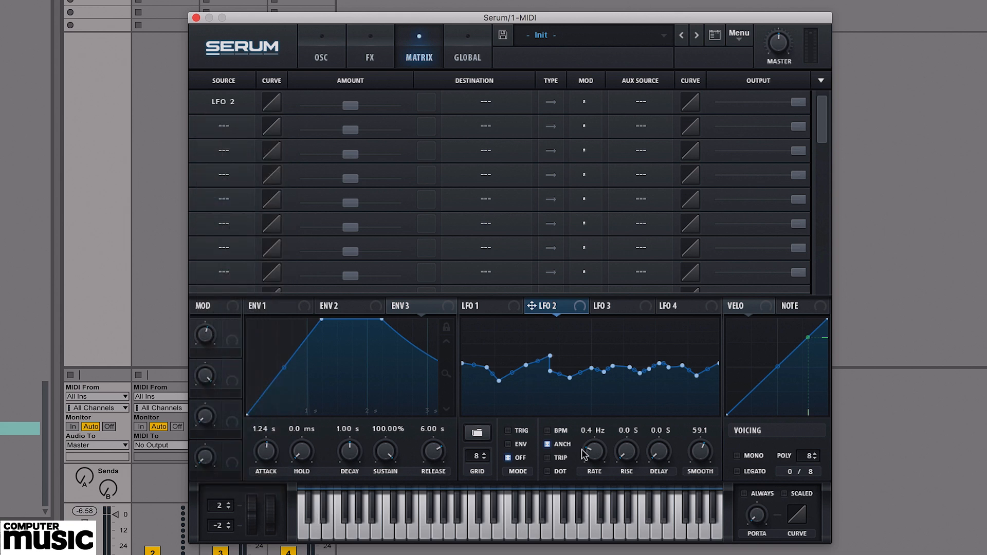
left_click_drag(353, 109, 489, 105)
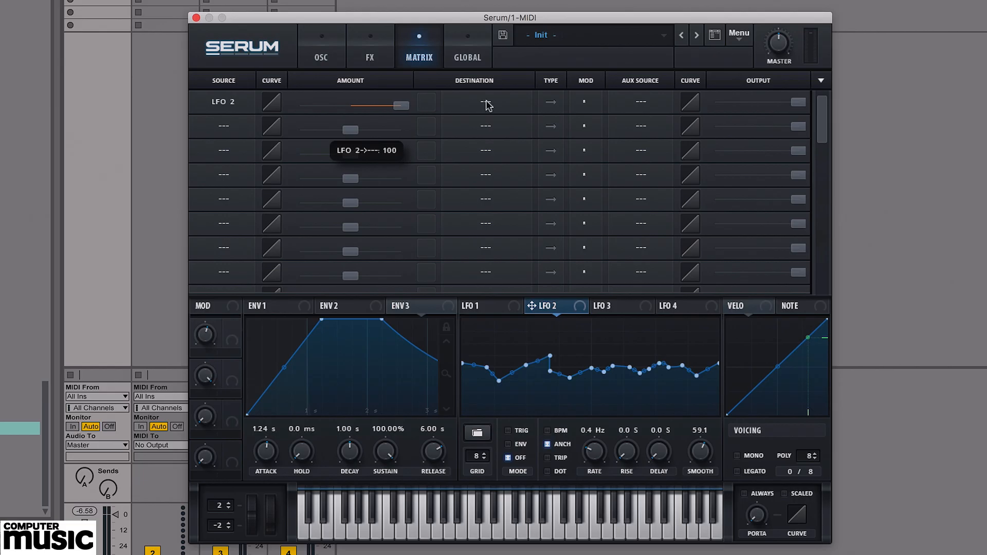
left_click(488, 105)
mouse_move(496, 118)
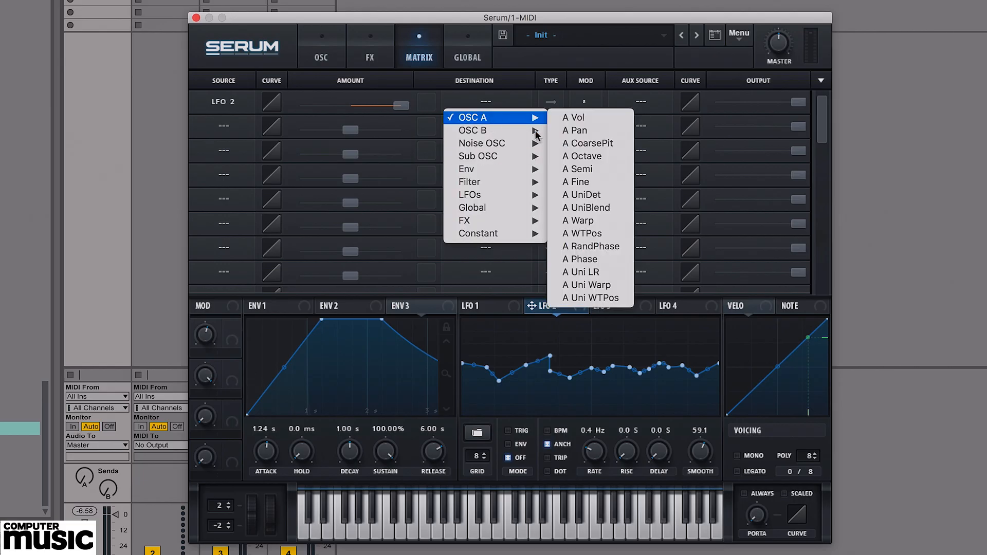
left_click(591, 185)
- Make the LFO 2 to A Fine routing bidirectional and assign Macro 1 as its auxiliary source
left_click(549, 103)
left_click(583, 103)
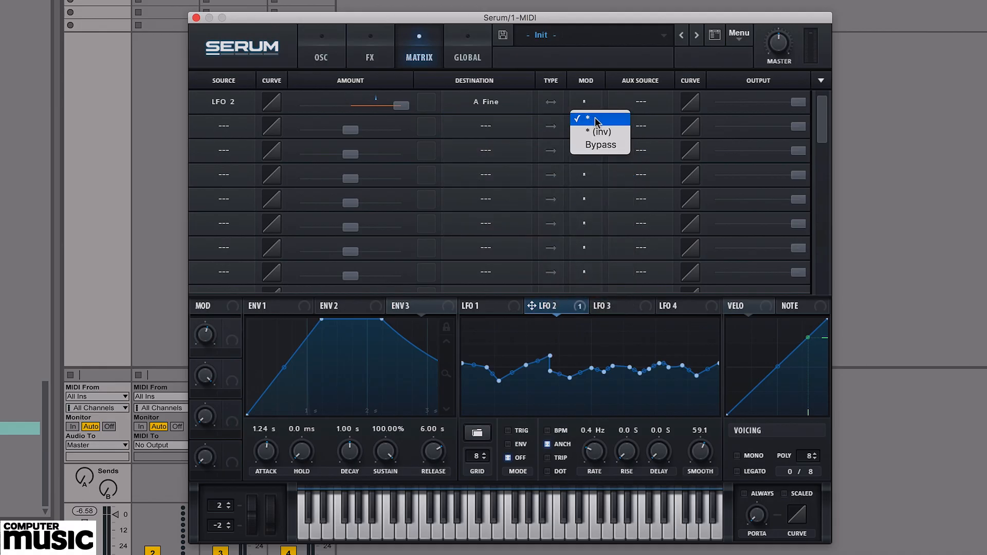
left_click(604, 121)
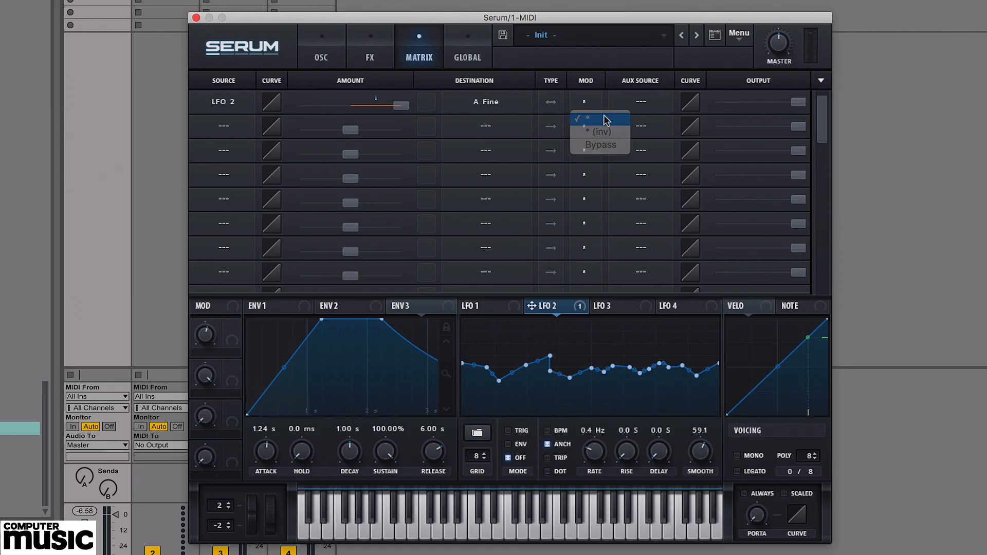
left_click(636, 103)
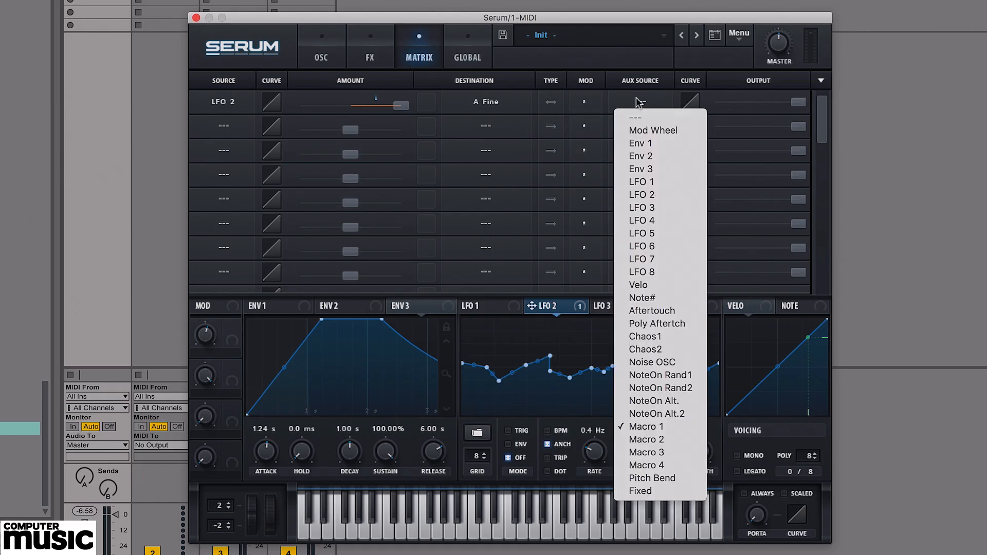
left_click(374, 335)
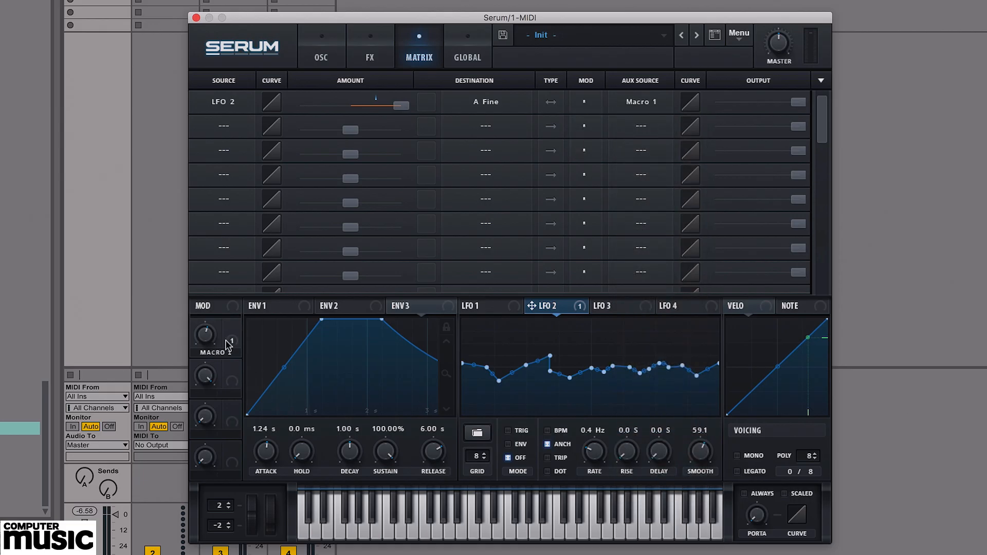
- Audition the drift by sweeping Macro 1 down and back up, and slightly reduce the LFO 2 to A Fine amount
left_click_drag(206, 336, 211, 442)
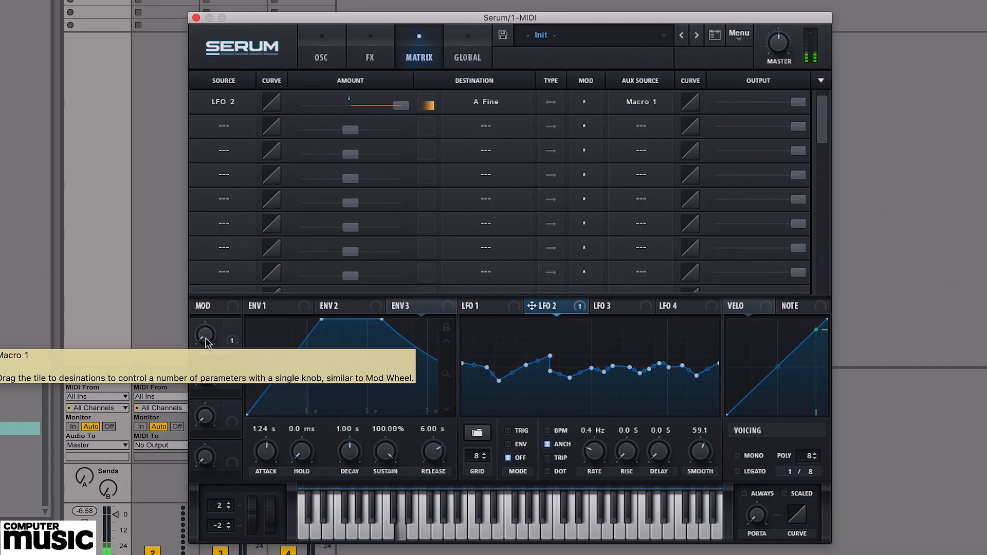
left_click_drag(205, 342, 214, 210)
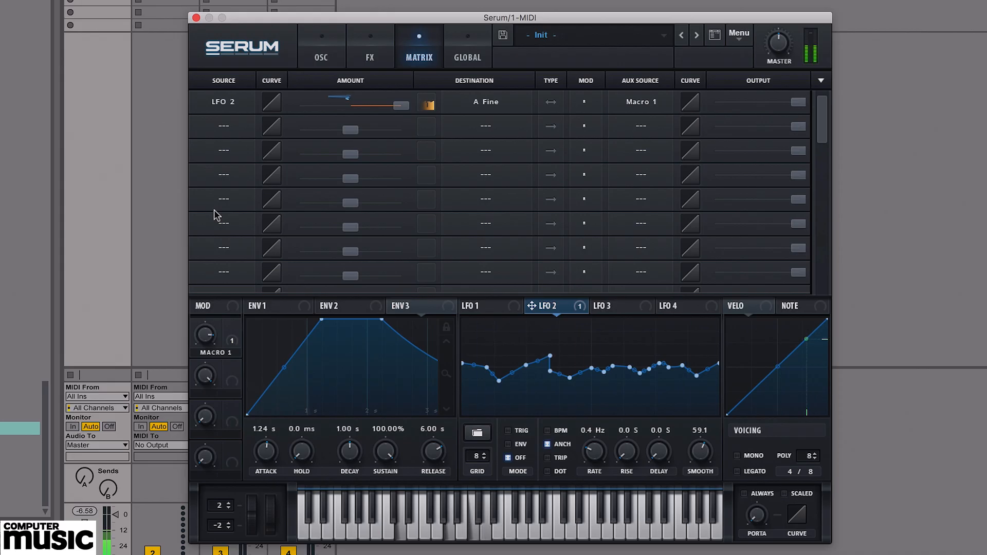
left_click_drag(403, 106, 359, 113)
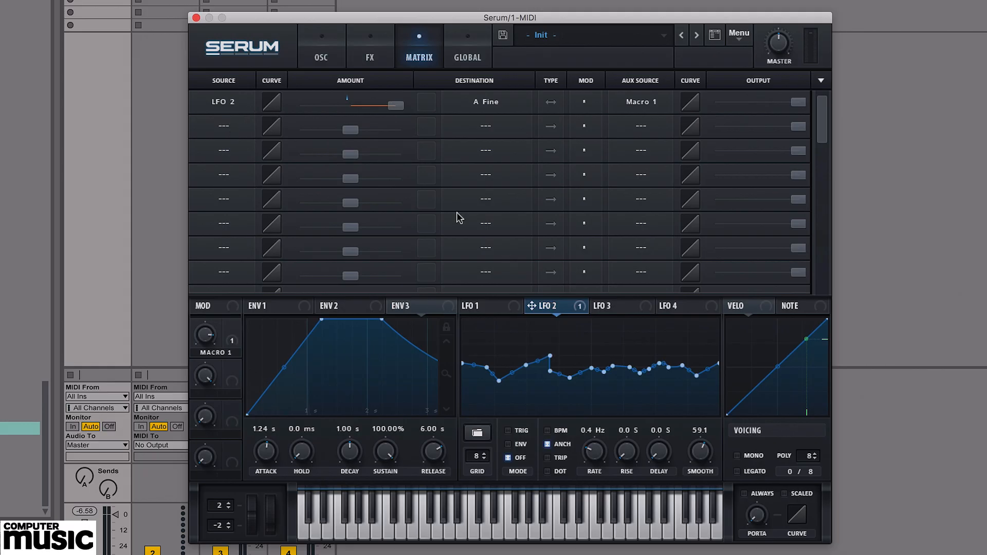
- Return to the oscillator view and enable oscillator B with its Basic_McB wavetable
left_click(611, 310)
left_click(569, 310)
left_click(327, 58)
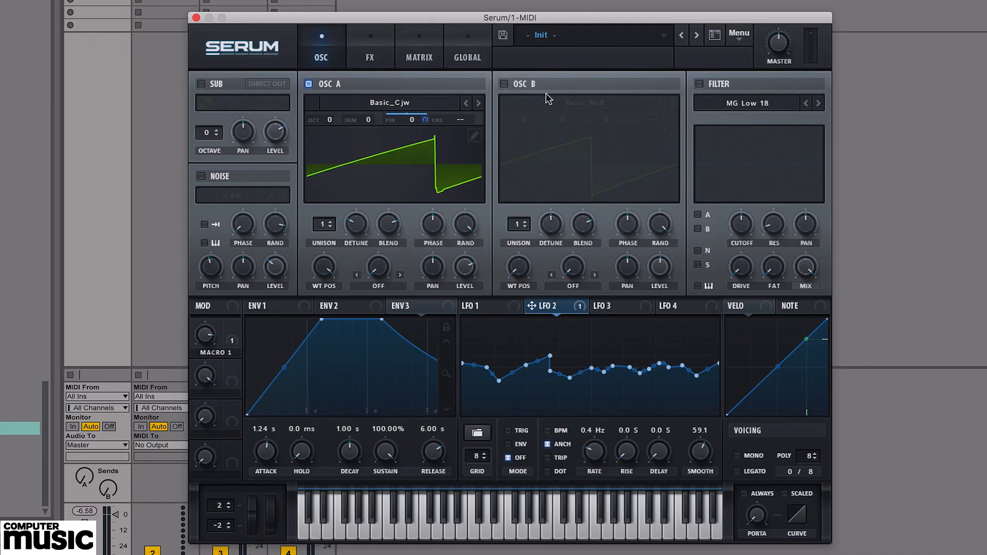
left_click(504, 84)
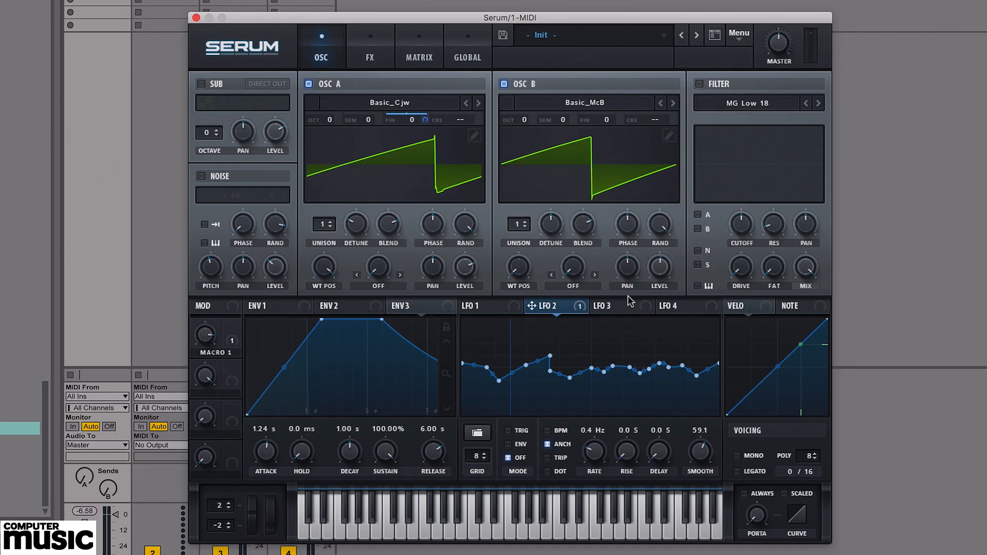
- Reopen the modulation matrix and set LFO 4's rate to 3.7 Hz
left_click(416, 48)
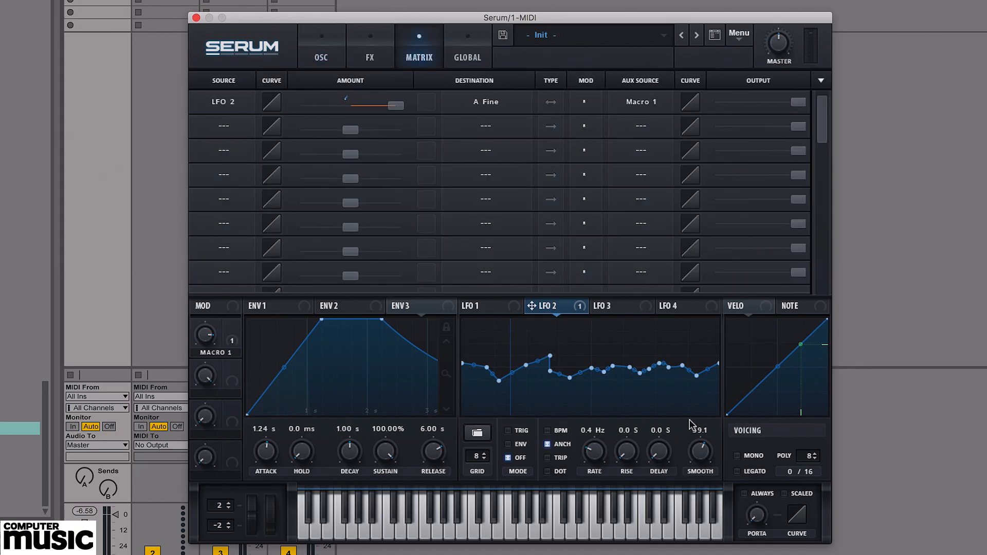
left_click(614, 310)
left_click(686, 309)
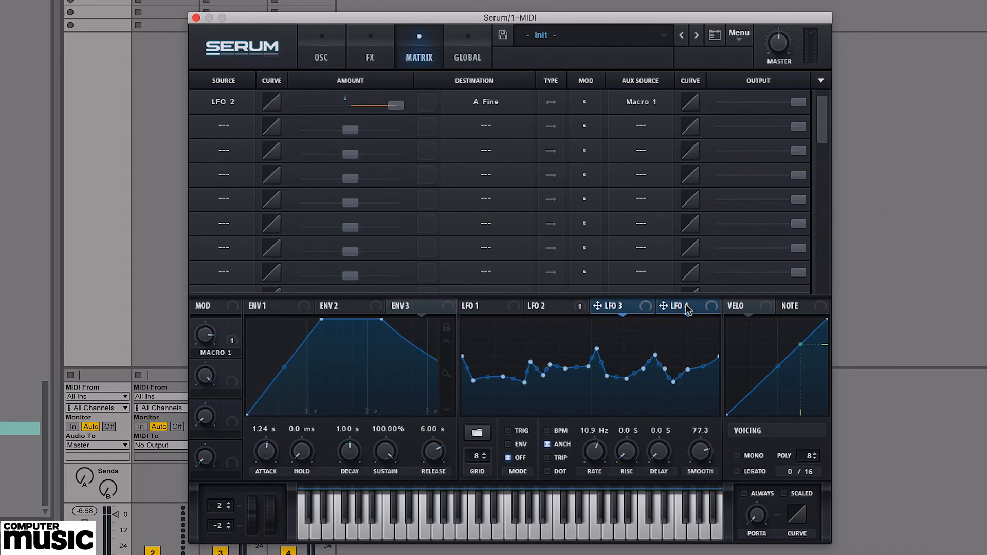
left_click_drag(613, 464, 596, 472)
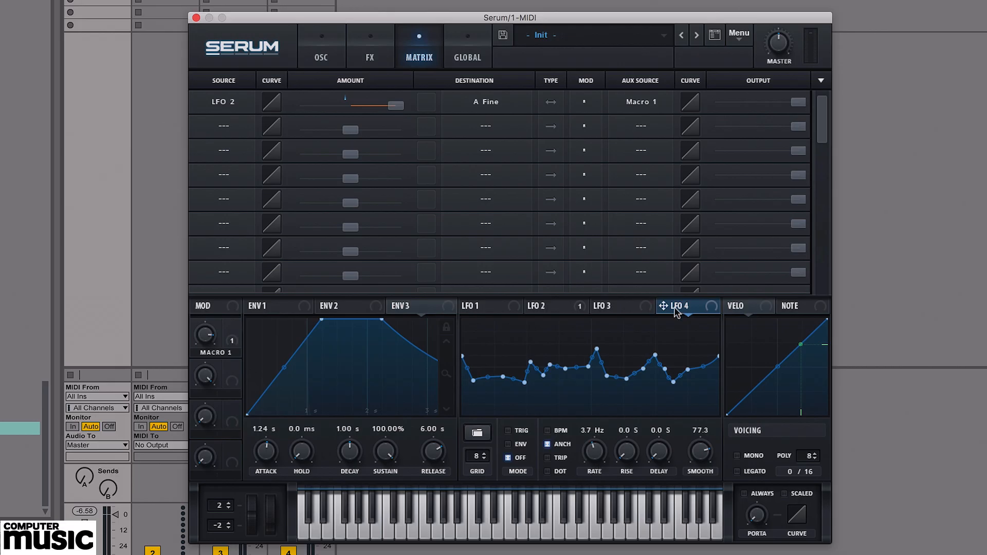
- Route LFO 4 to oscillator B's fine tuning (B Fine) with an amount of 94 and Macro 1 as auxiliary source
left_click(220, 123)
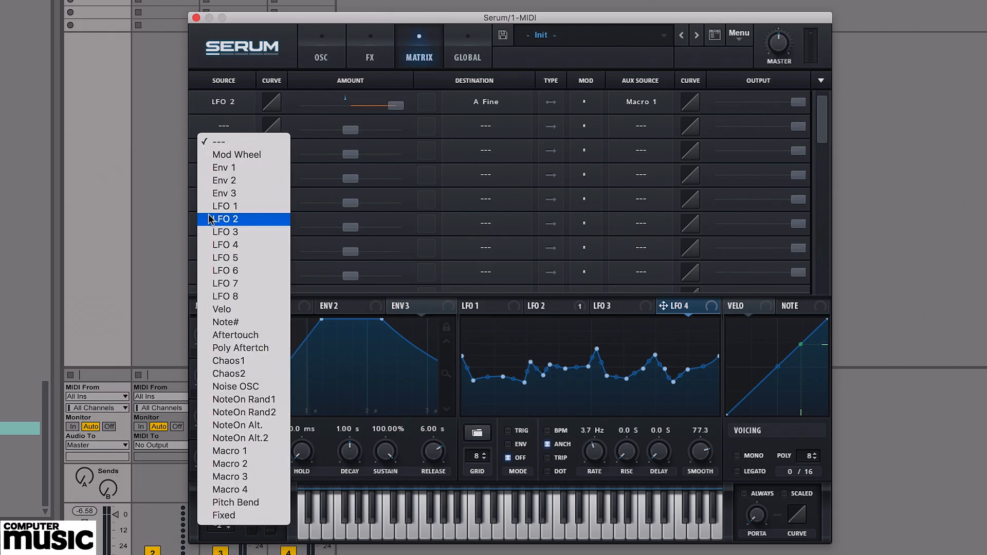
left_click(248, 244)
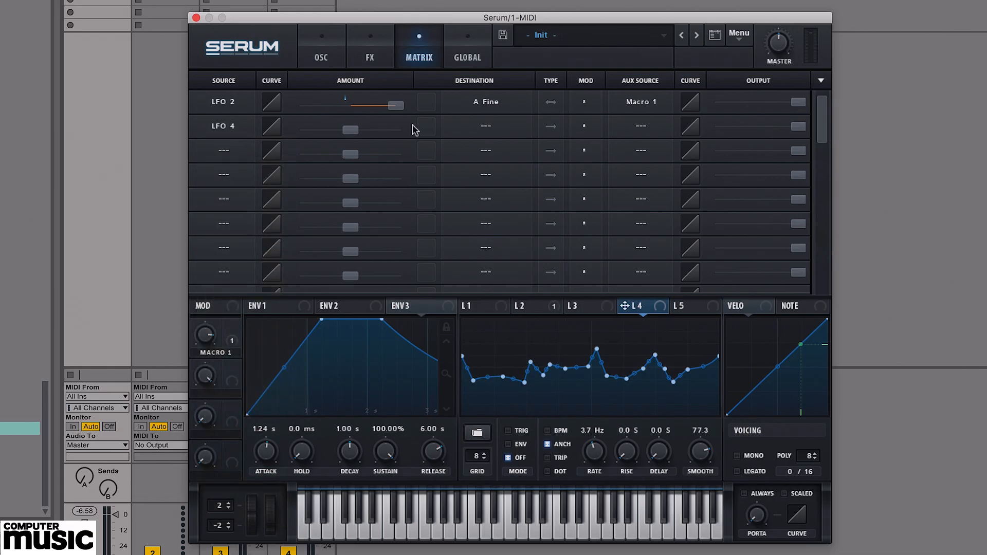
left_click(479, 127)
mouse_move(484, 155)
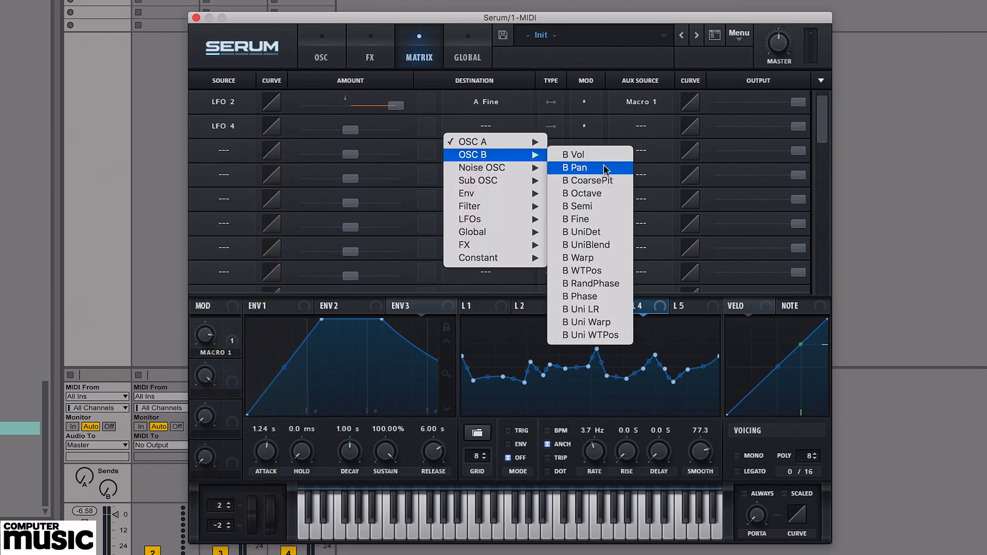
left_click(606, 222)
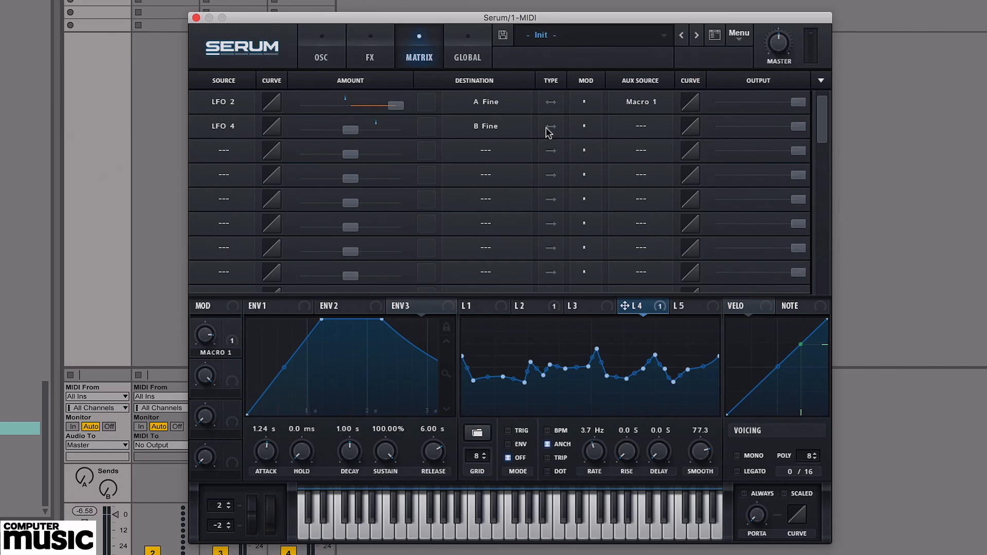
left_click_drag(350, 133, 416, 132)
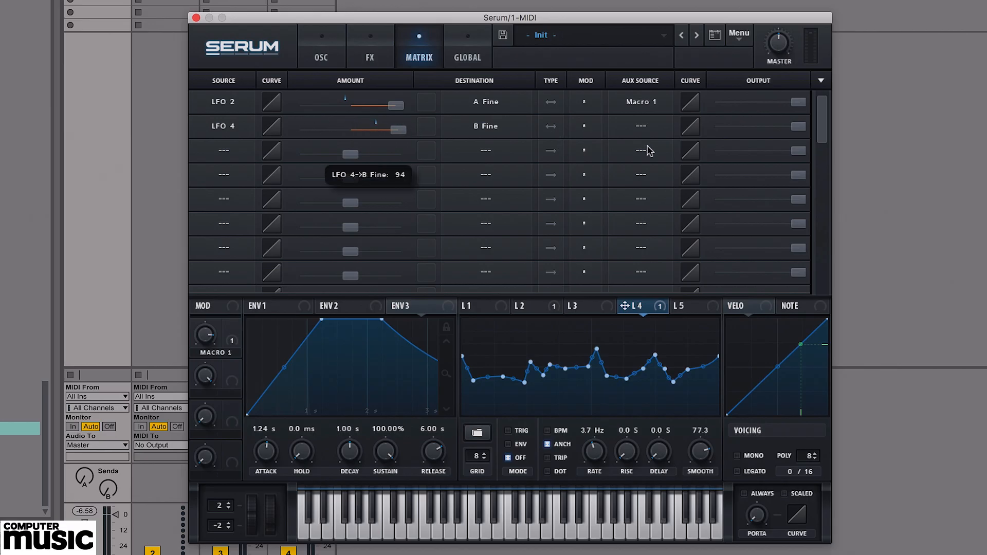
left_click(640, 127)
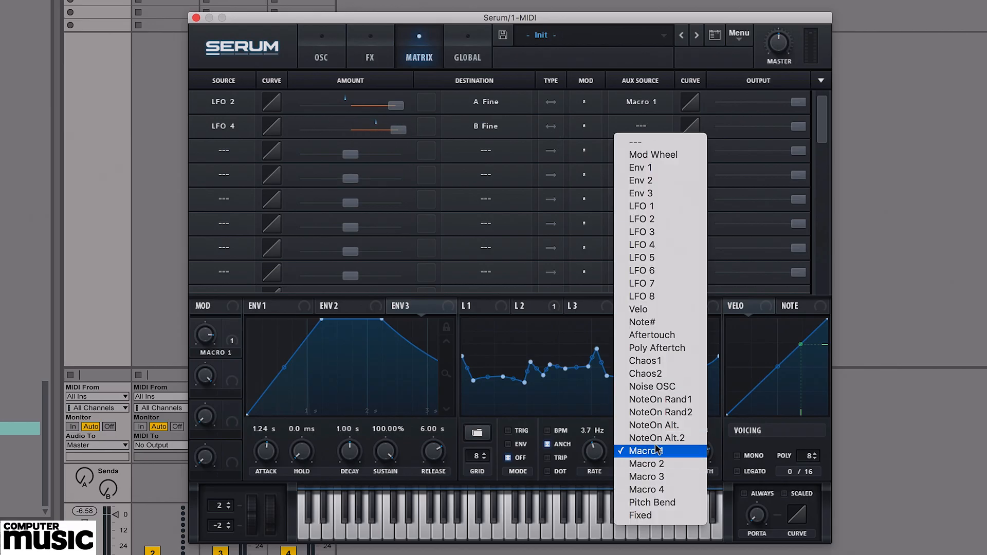
left_click(655, 450)
- While auditioning a Macro 1 sweep, give the LFO 4 to B Fine routing a moderate negative amount and set LFO 4's rate to 12.8 Hz
mouse_move(208, 340)
left_mouse_down()
mouse_move(209, 370)
mouse_move(207, 341)
left_mouse_up()
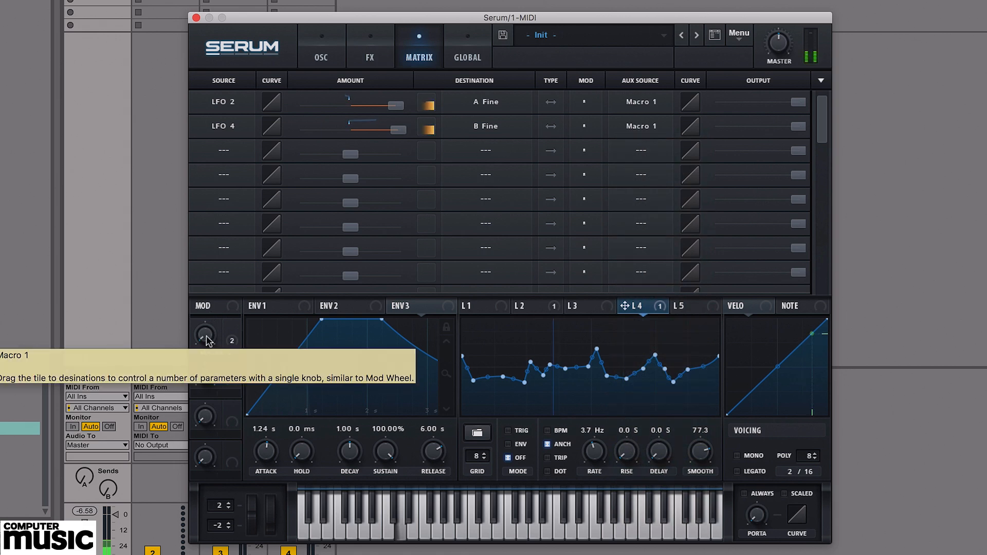
left_click_drag(202, 250, 224, 152)
left_click_drag(393, 129, 394, 109)
mouse_move(593, 449)
left_mouse_down()
mouse_move(595, 424)
mouse_move(594, 458)
left_mouse_up()
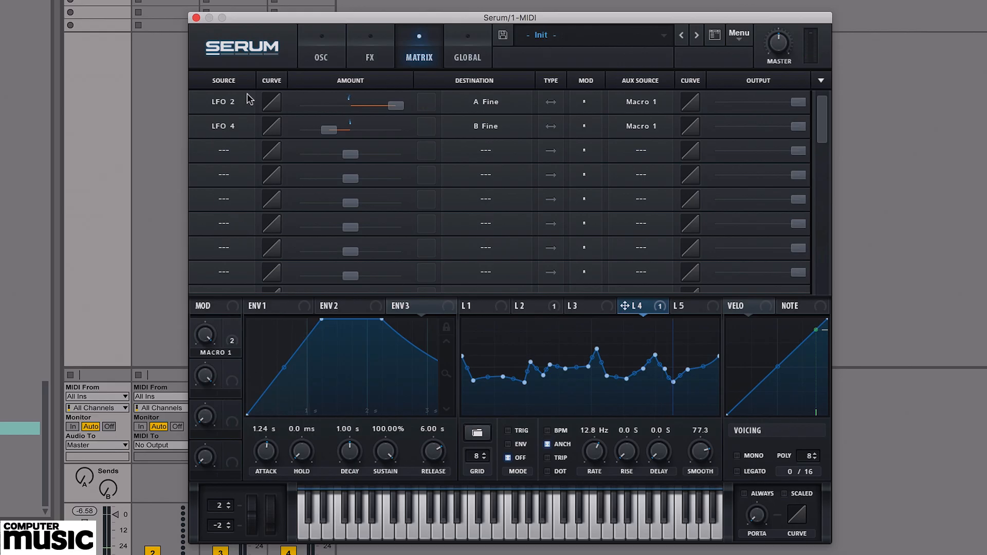
- Make the LFO 4 to B Fine routing amount slightly more negative and set LFO 4's rate to 1.0 Hz
left_click_drag(330, 130, 324, 130)
left_click_drag(614, 452, 591, 498)
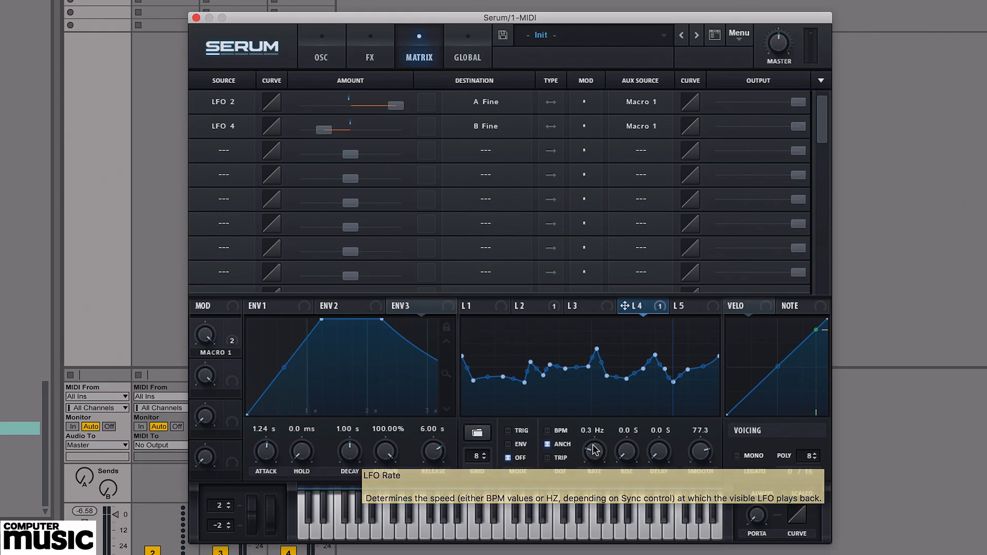
mouse_move(596, 452)
left_mouse_down()
mouse_move(595, 477)
mouse_move(600, 436)
left_mouse_up()
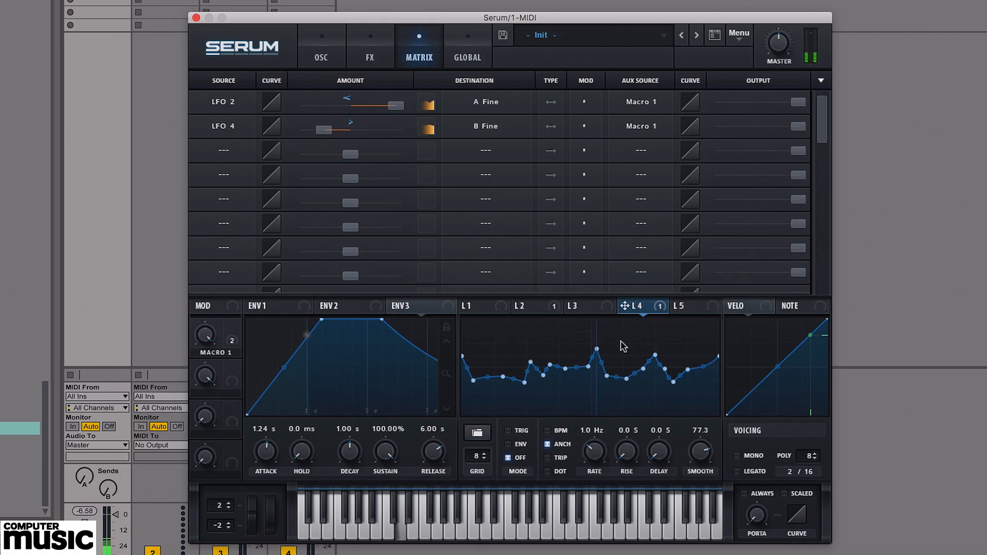
- In the oscillator view, give oscillators A and B two unison voices each with low detune, A at 0.02
left_click(324, 52)
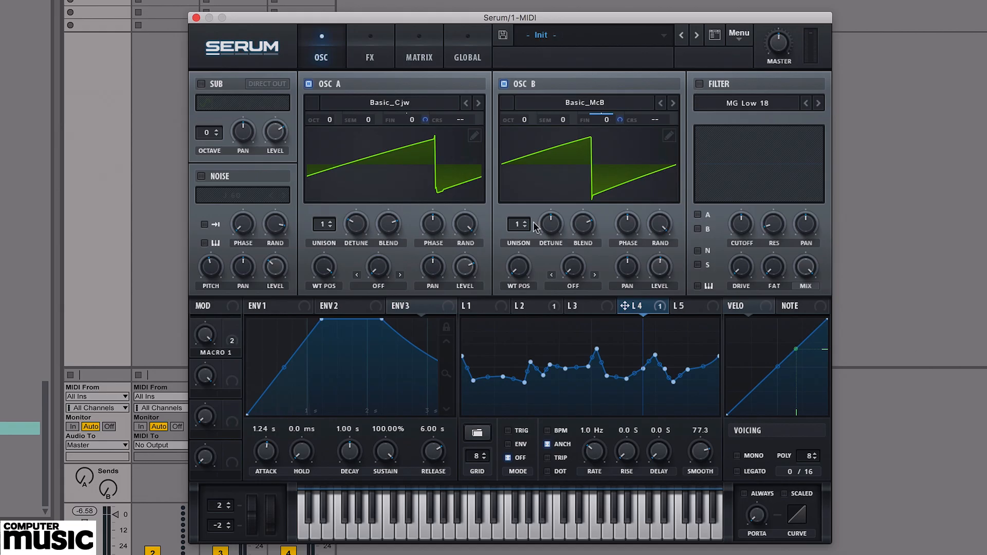
left_click(330, 221)
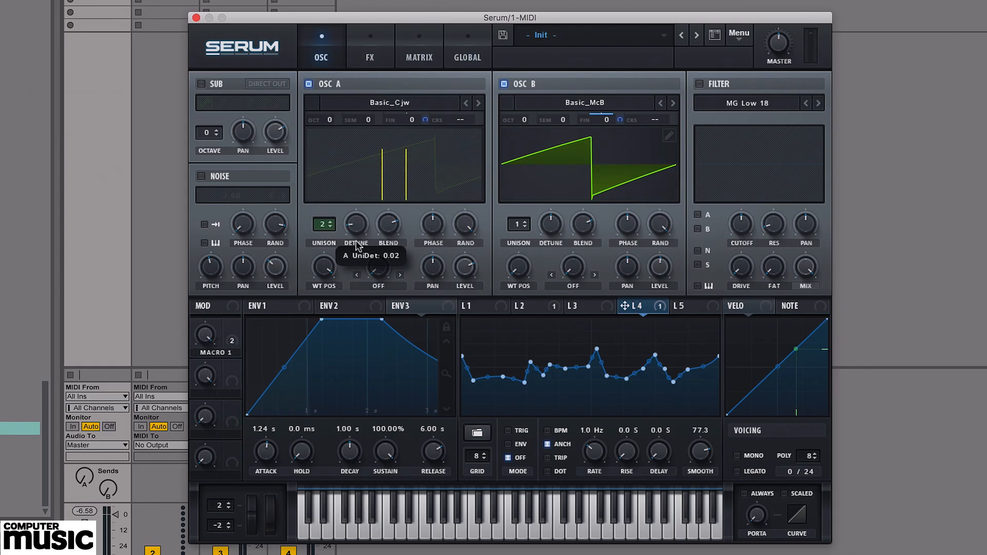
left_click(525, 223)
left_click_drag(552, 227, 546, 269)
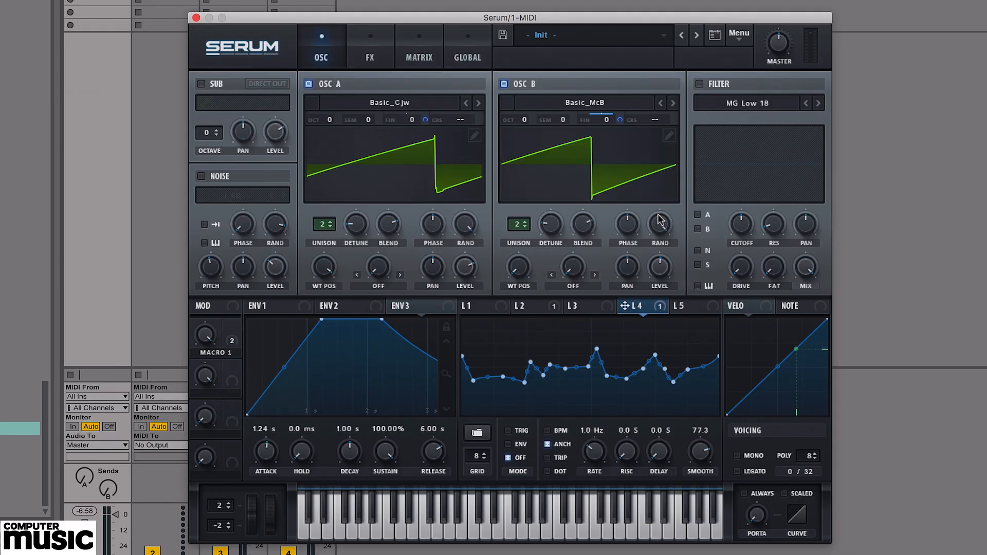
mouse_move(660, 221)
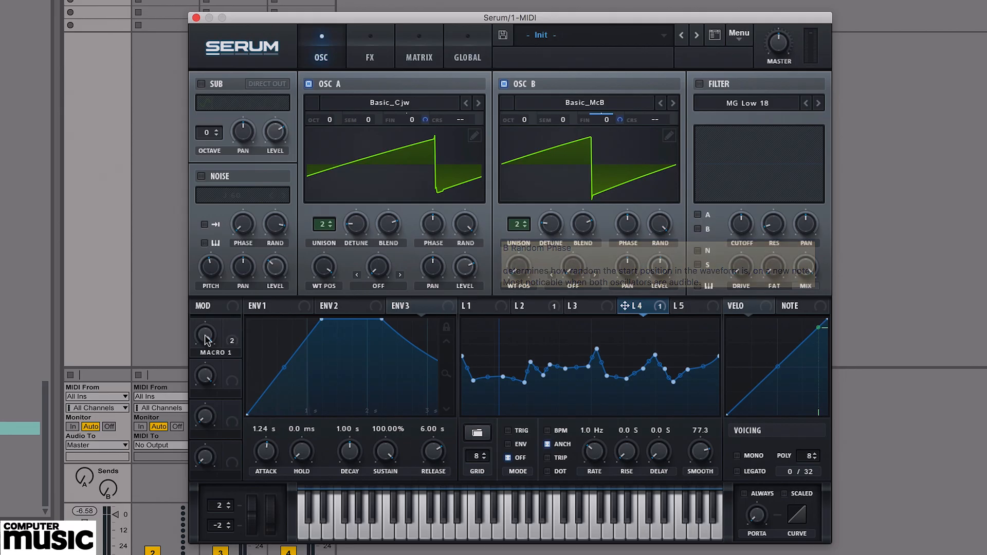
- Shift the wavetable positions of both oscillators slightly, setting oscillator A's to 238
mouse_move(208, 339)
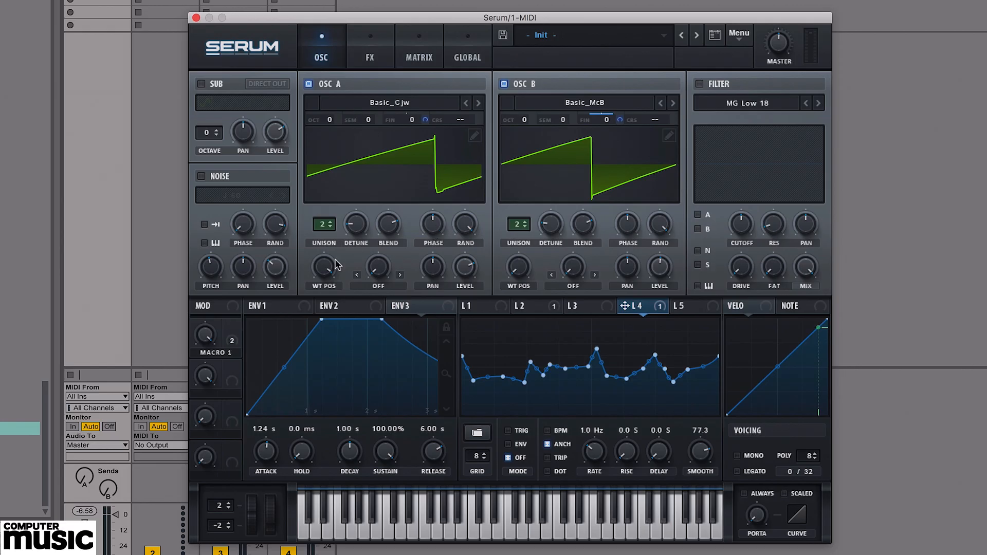
mouse_move(327, 270)
left_click_drag(519, 272, 520, 268)
left_click_drag(322, 272, 319, 276)
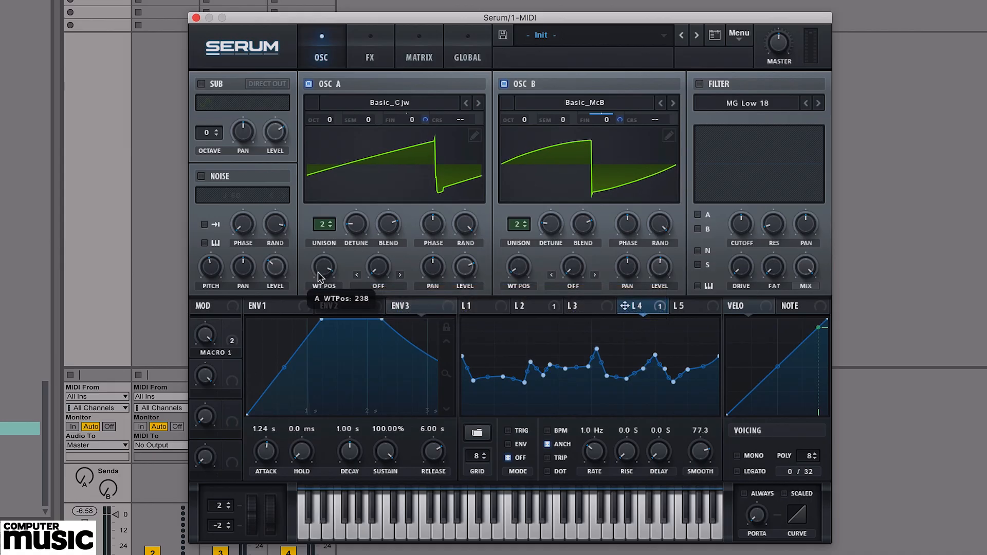
- In the modulation matrix, route LFO 3 to A WTPos with an amount of about 40 and Macro 1 as auxiliary source
left_click(416, 52)
left_click(240, 149)
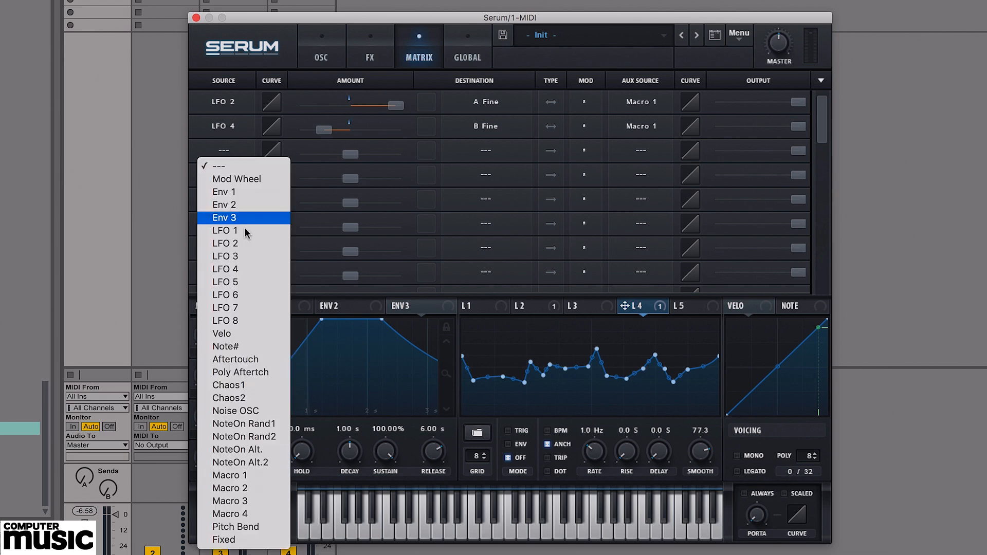
left_click(239, 256)
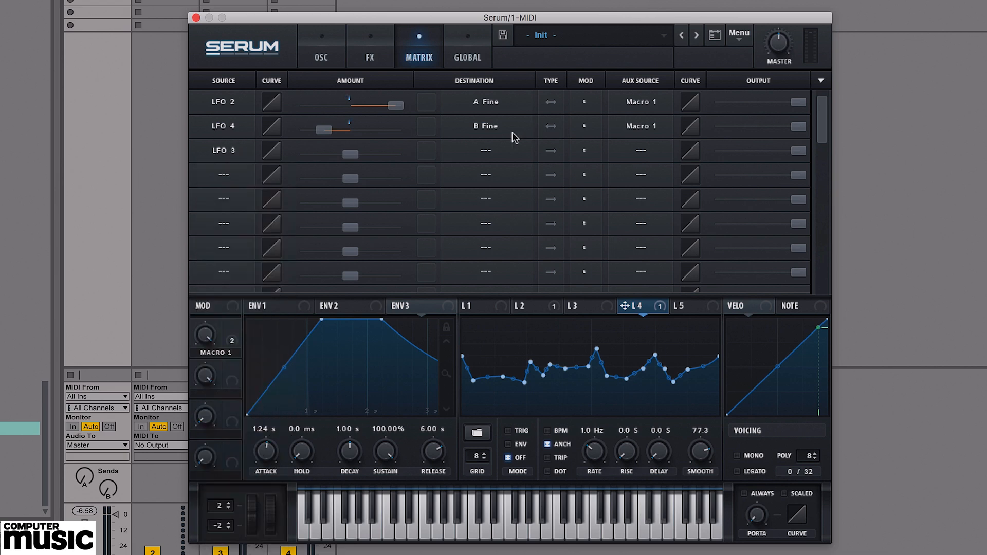
left_click(477, 154)
mouse_move(486, 165)
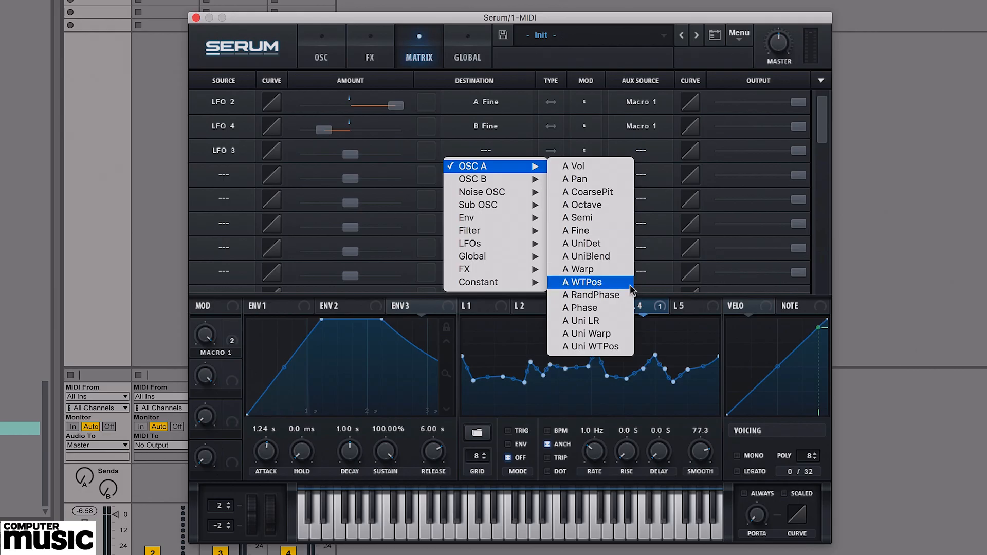
left_click(614, 282)
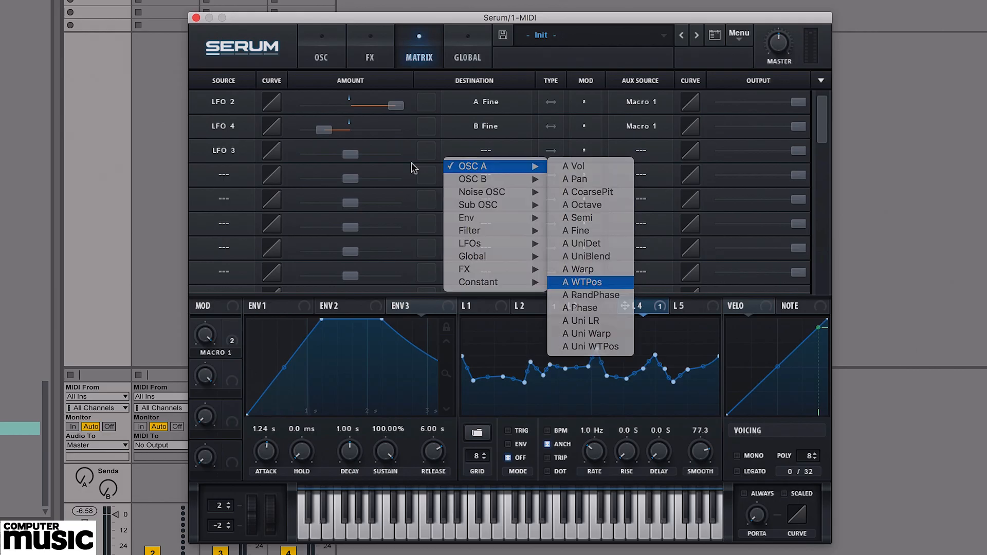
left_click_drag(348, 155, 381, 158)
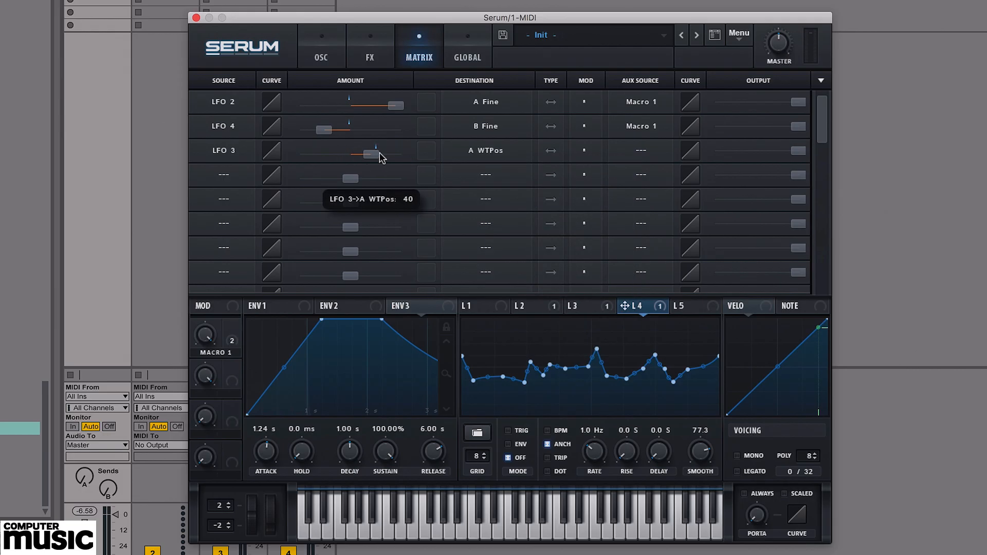
left_click(628, 157)
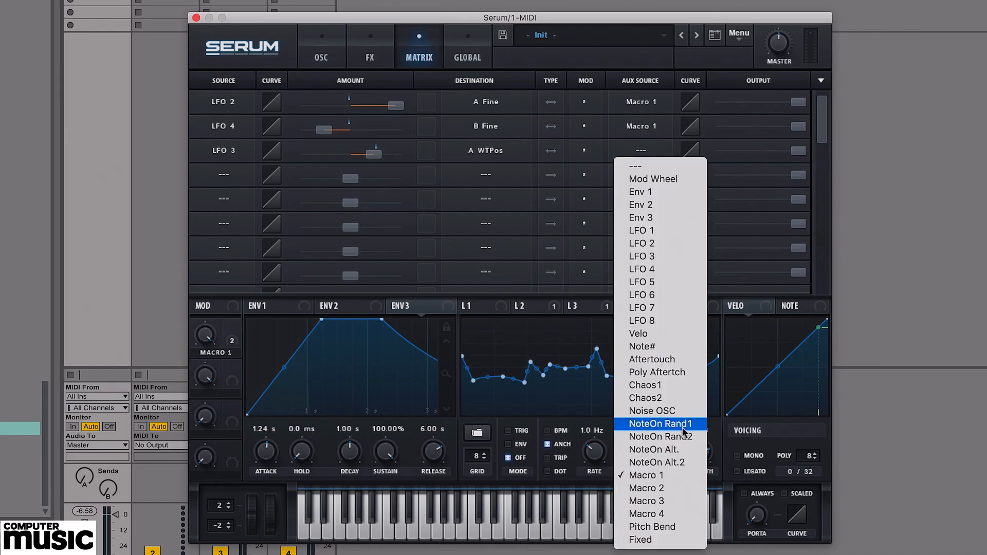
left_click(649, 474)
- Load a nearly flat multi-point preset shape into LFO 5 and raise its points to mid-height
left_click(222, 175)
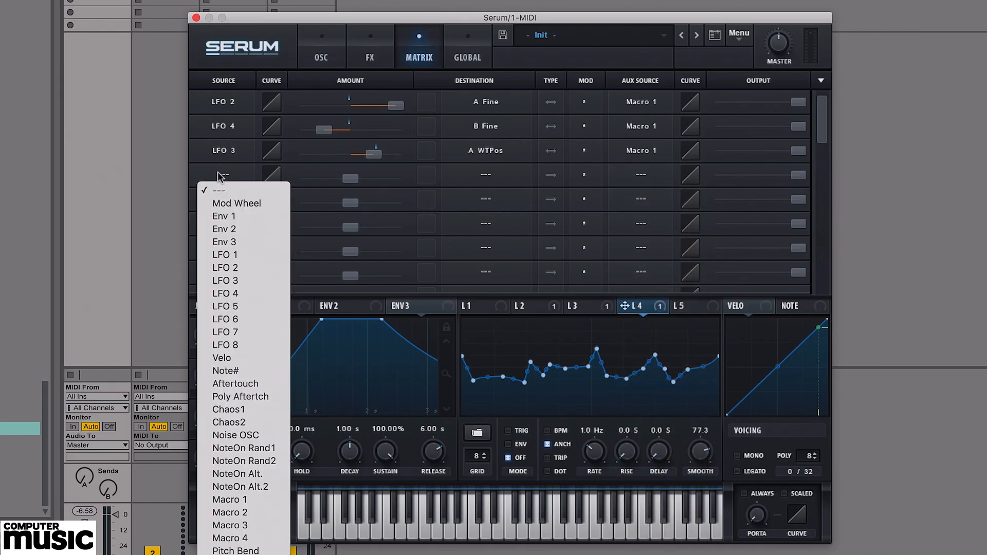
left_click(685, 315)
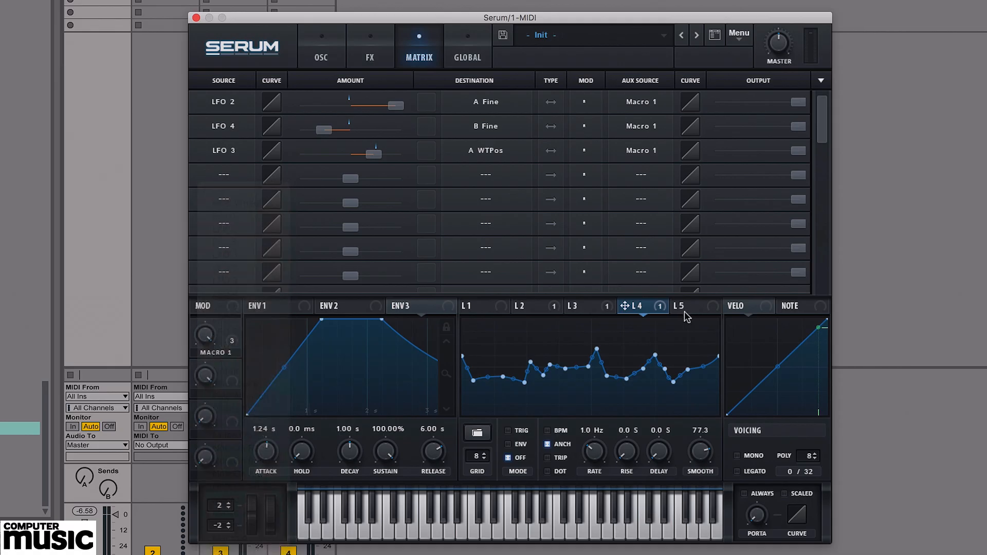
left_click(691, 307)
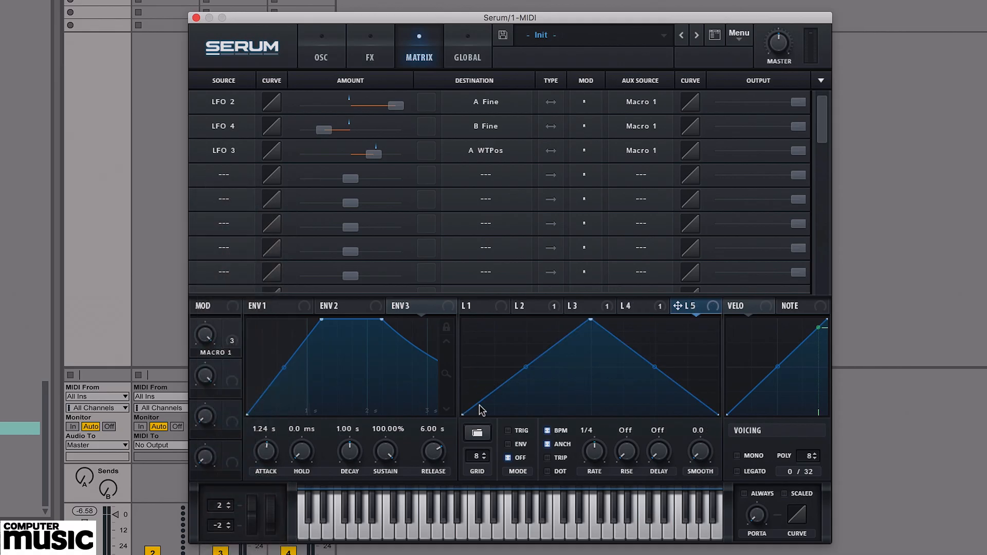
left_click(477, 434)
mouse_move(511, 446)
left_click(597, 523)
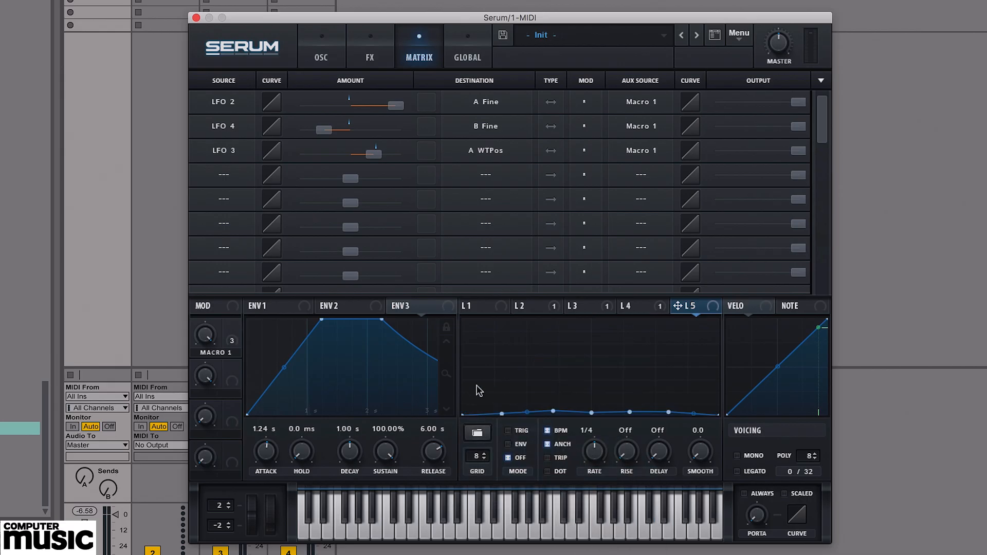
left_click_drag(468, 396, 720, 416)
left_click_drag(564, 415, 472, 378)
- Add and offset points along LFO 5 to form an irregular curve, running it free of tempo sync at 1.0 Hz
double_click(478, 366)
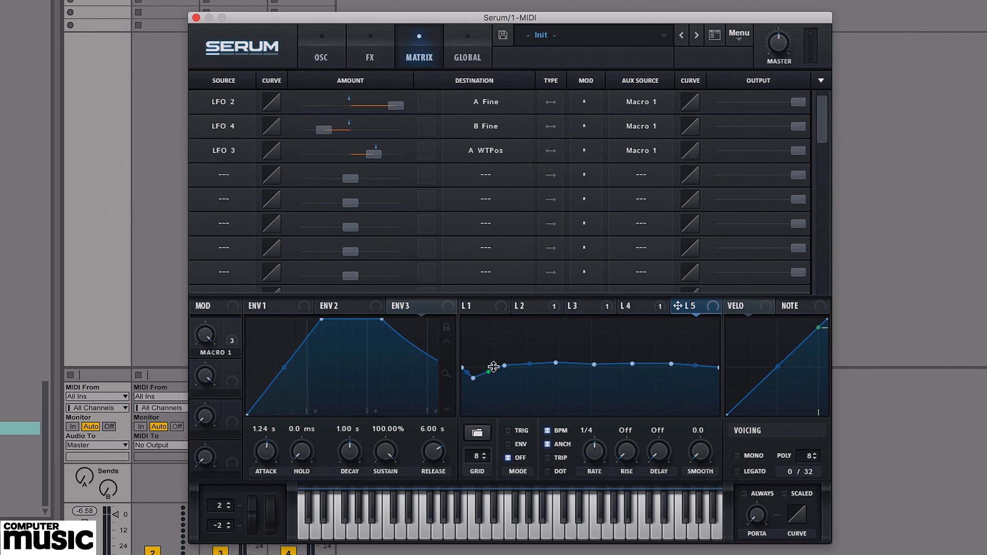
left_click_drag(494, 368, 485, 355)
double_click(517, 364)
left_click_drag(516, 370, 516, 381)
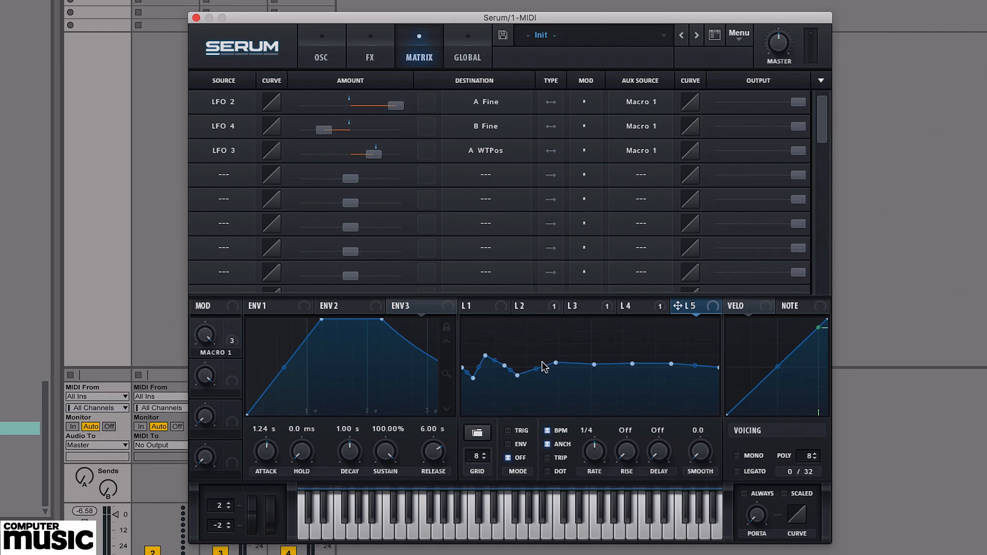
double_click(537, 357)
left_click_drag(574, 365, 649, 380)
double_click(599, 369)
double_click(621, 370)
double_click(683, 366)
double_click(683, 365)
double_click(708, 370)
left_click_drag(708, 370, 707, 355)
left_click(548, 431)
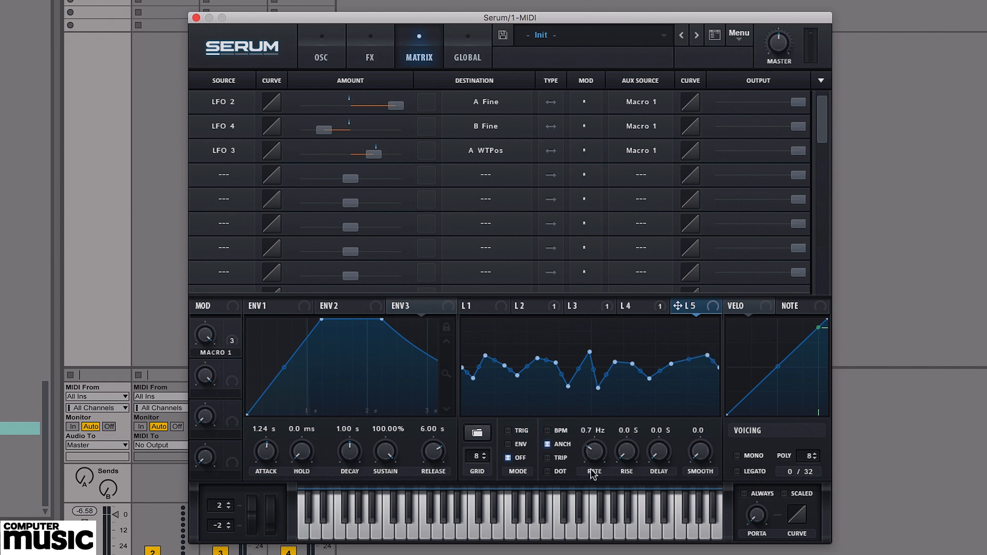
left_click_drag(592, 466, 600, 460)
- Route LFO 5 to B WTPos at about -27 with Macro 1 as auxiliary source, and slightly lower LFO 3's A WTPos amount
left_click(225, 176)
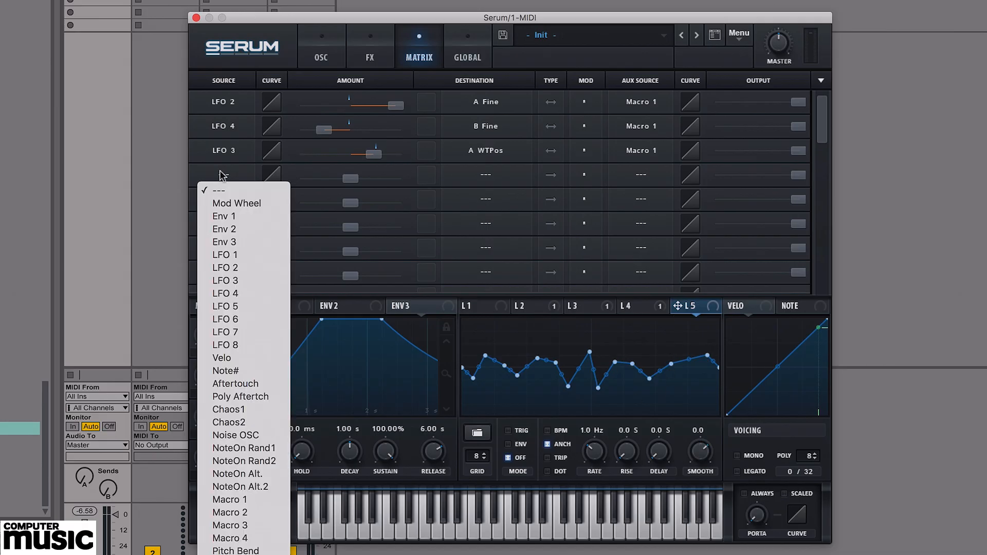
left_click(224, 307)
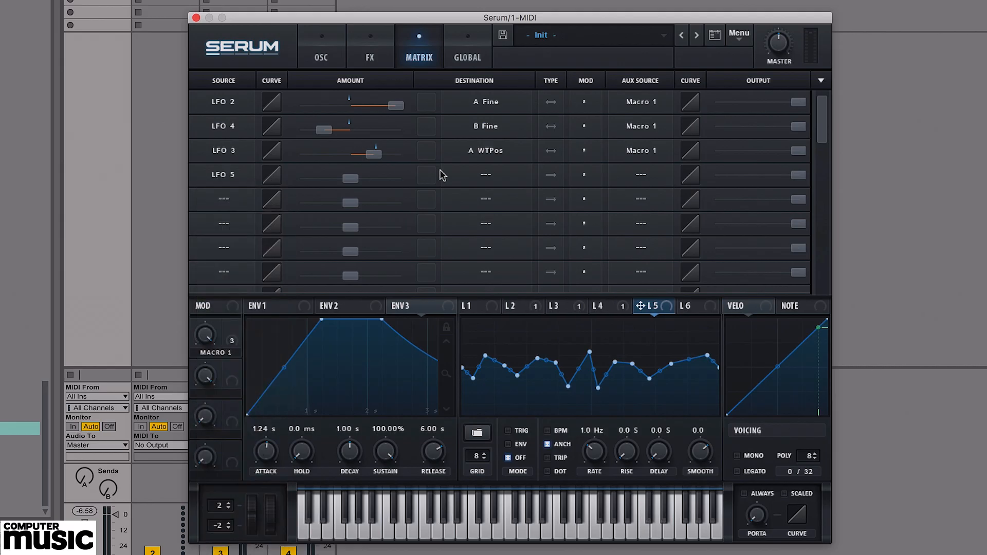
left_click(487, 176)
mouse_move(483, 205)
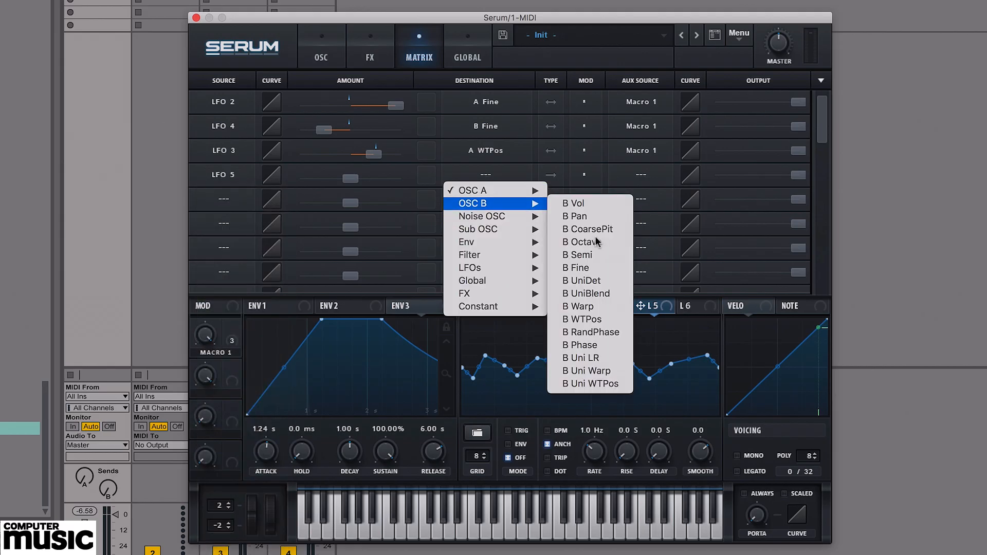
left_click(597, 319)
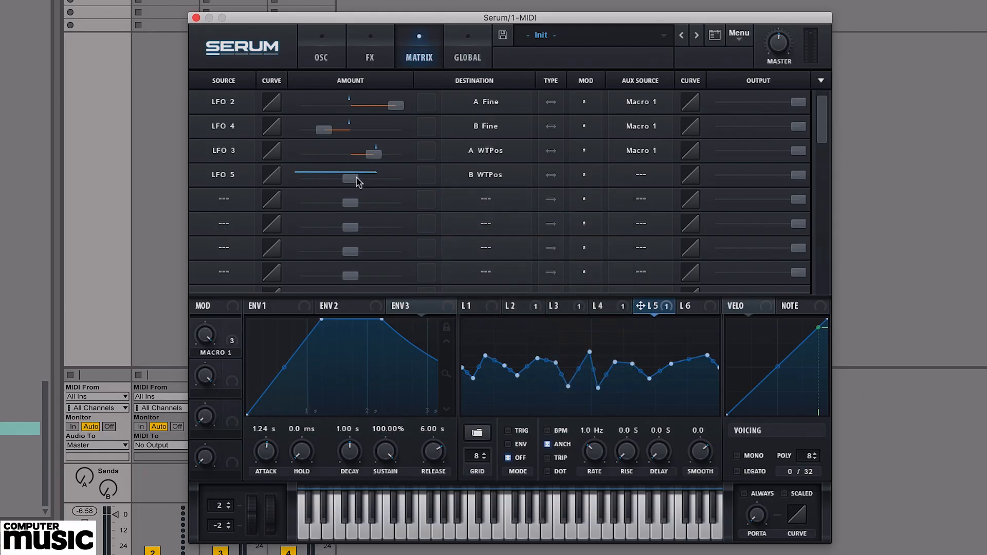
left_click_drag(343, 181, 330, 183)
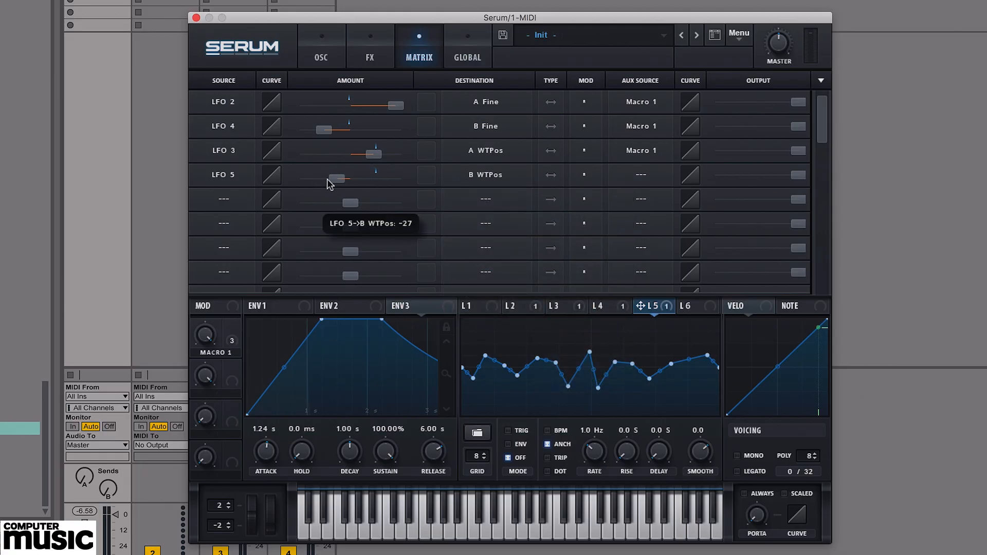
left_click_drag(375, 154, 370, 155)
left_click(618, 169)
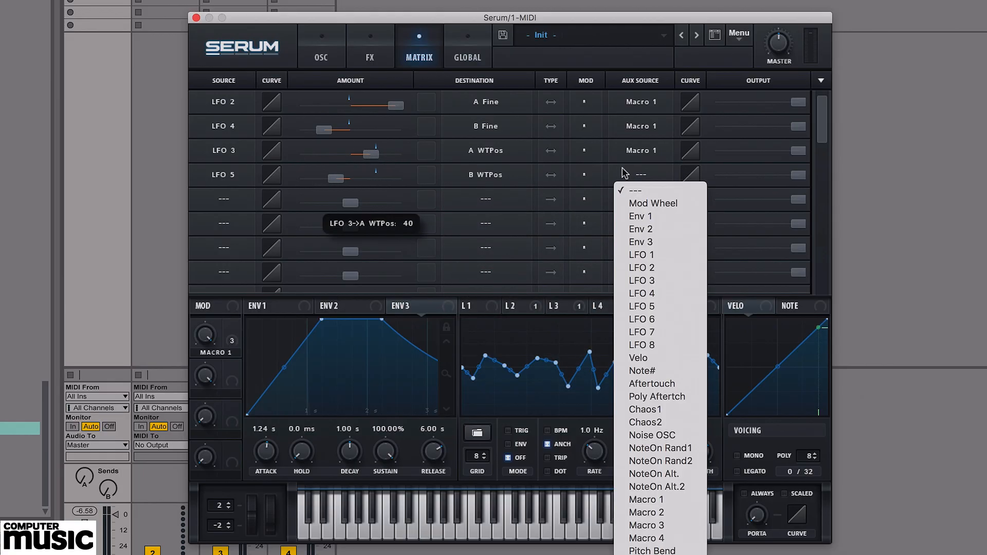
left_click(665, 498)
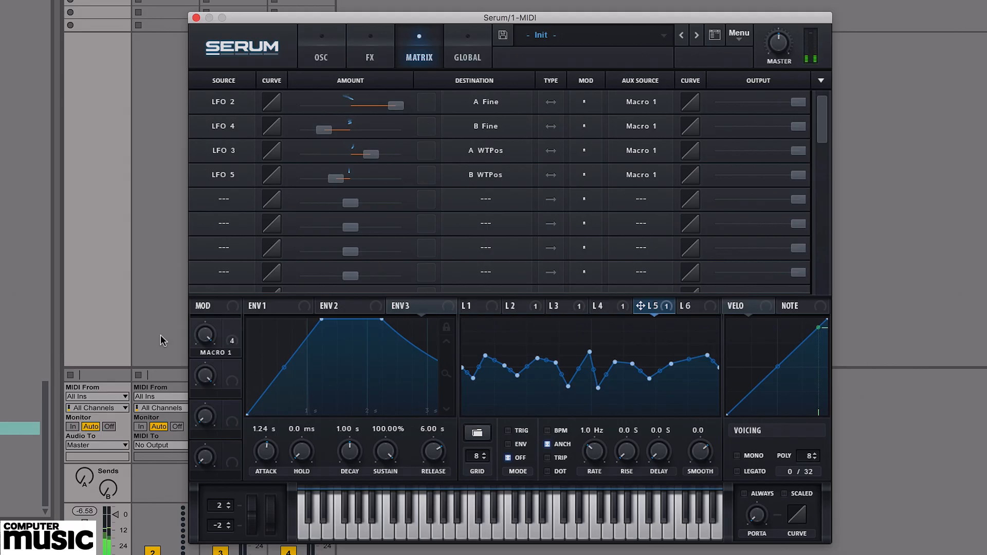
- Reduce both wavetable position routing amounts to small values, then audition a Macro 1 sweep and leave the macro partway up
left_click_drag(370, 155, 348, 178)
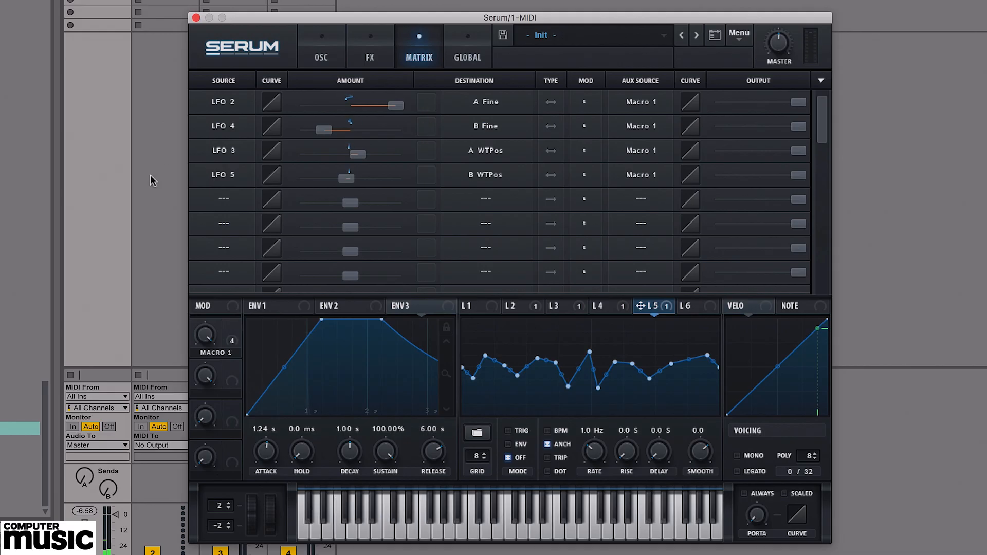
left_click_drag(205, 337, 205, 381)
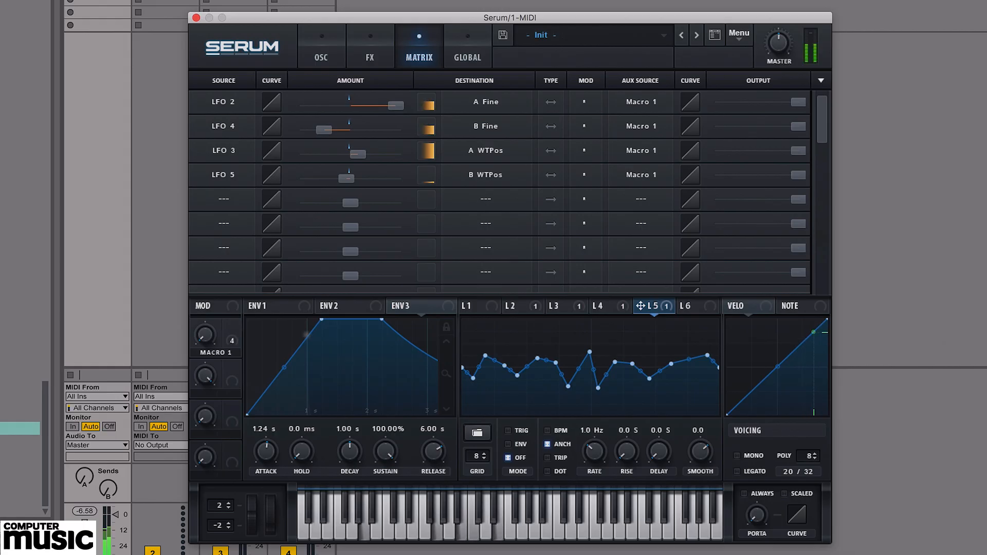
left_click_drag(203, 331, 225, 227)
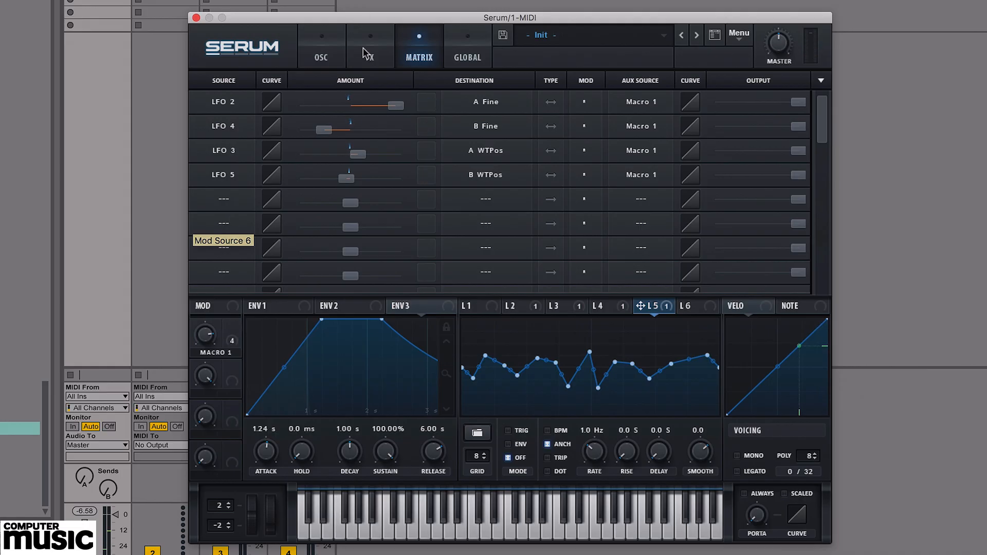
- Enable the noise oscillator with the J 60 sample and adjust its level to a modest amount beneath the oscillators
left_click(321, 54)
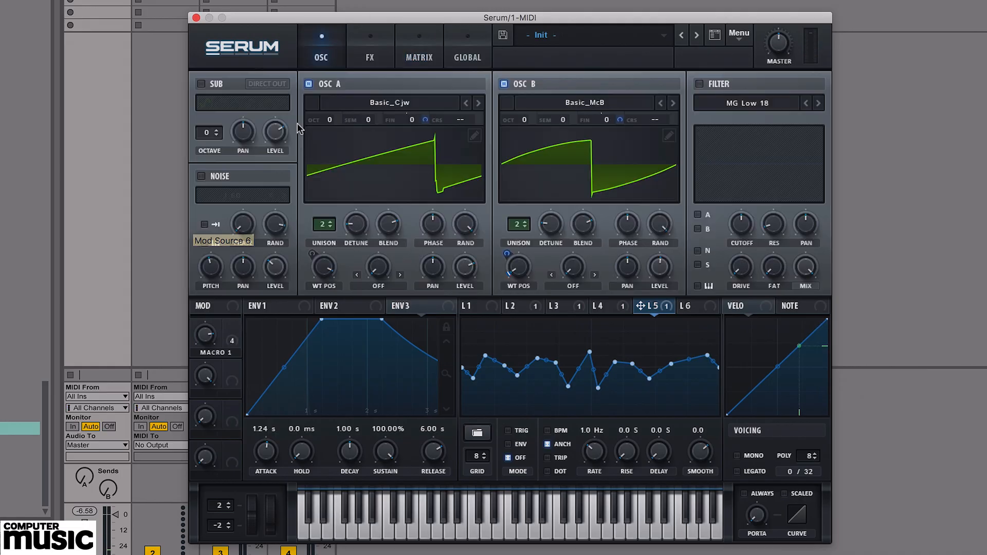
left_click(201, 177)
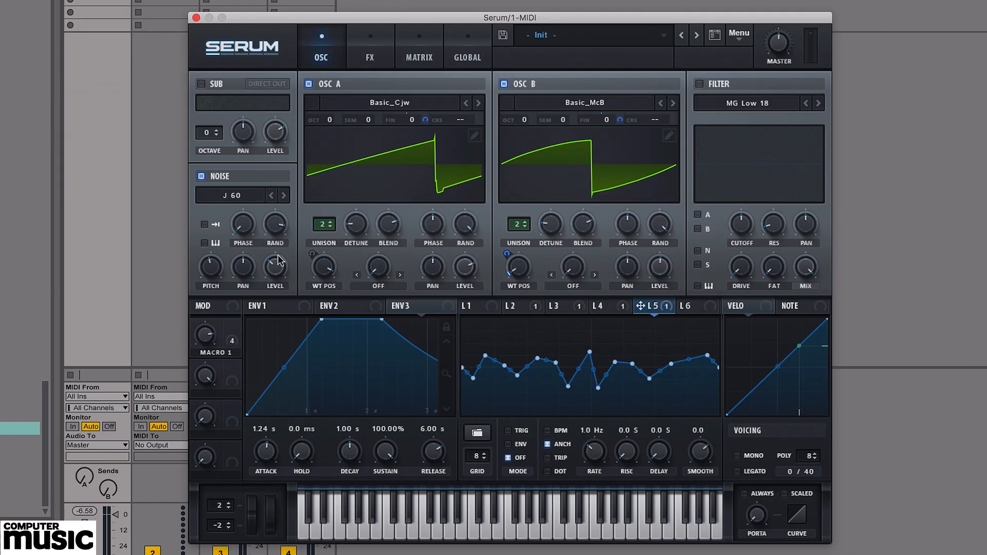
left_click_drag(274, 269, 284, 256)
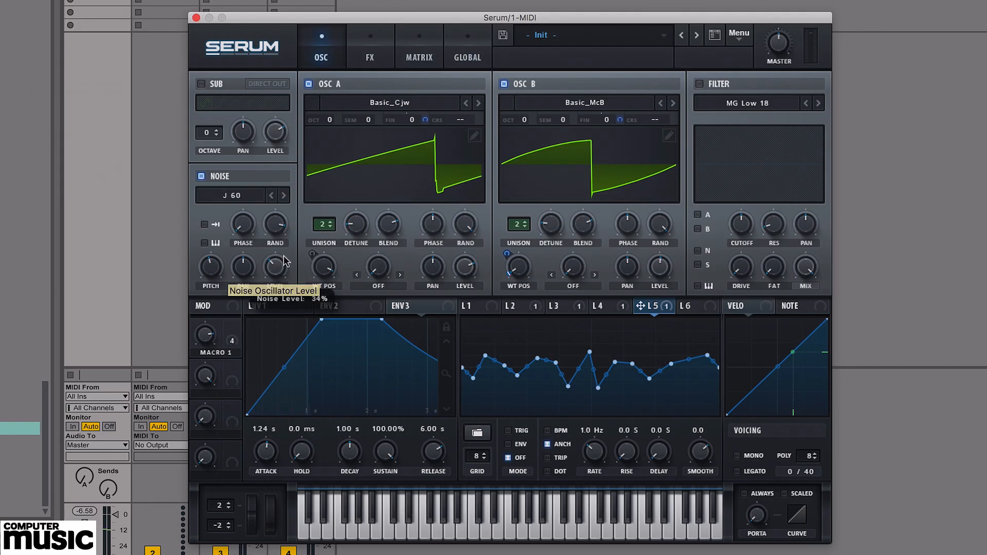
left_click(234, 197)
left_click(260, 180)
mouse_move(214, 271)
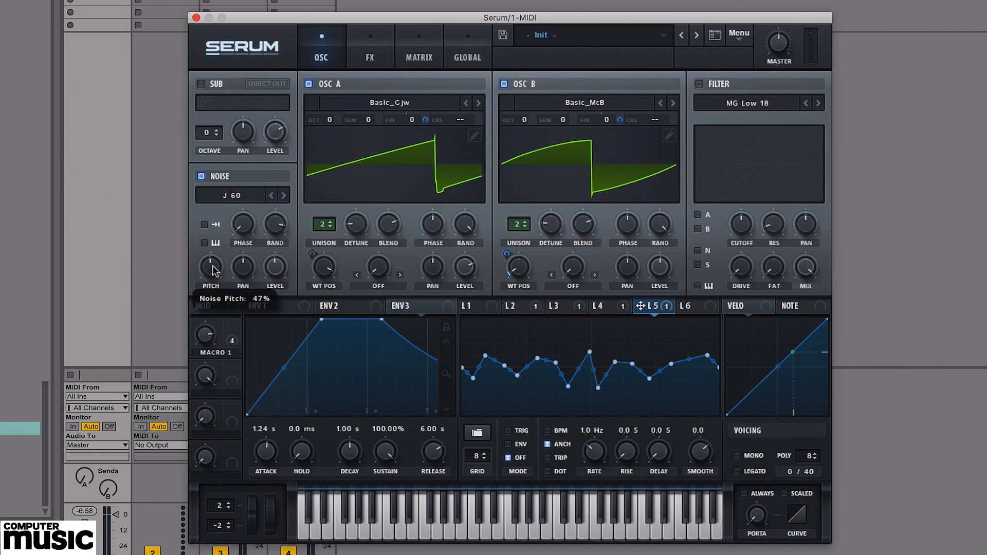
mouse_move(277, 266)
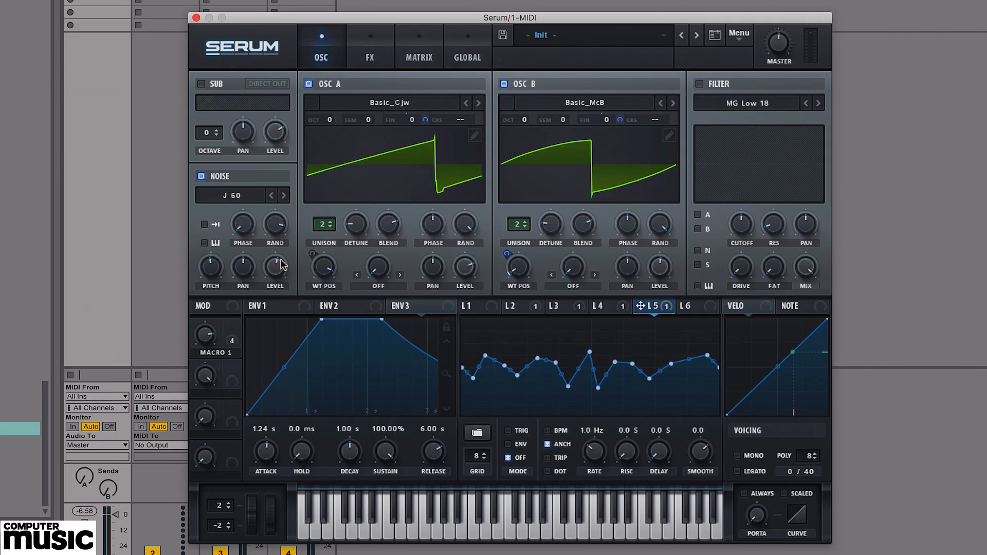
left_click_drag(281, 265, 275, 298)
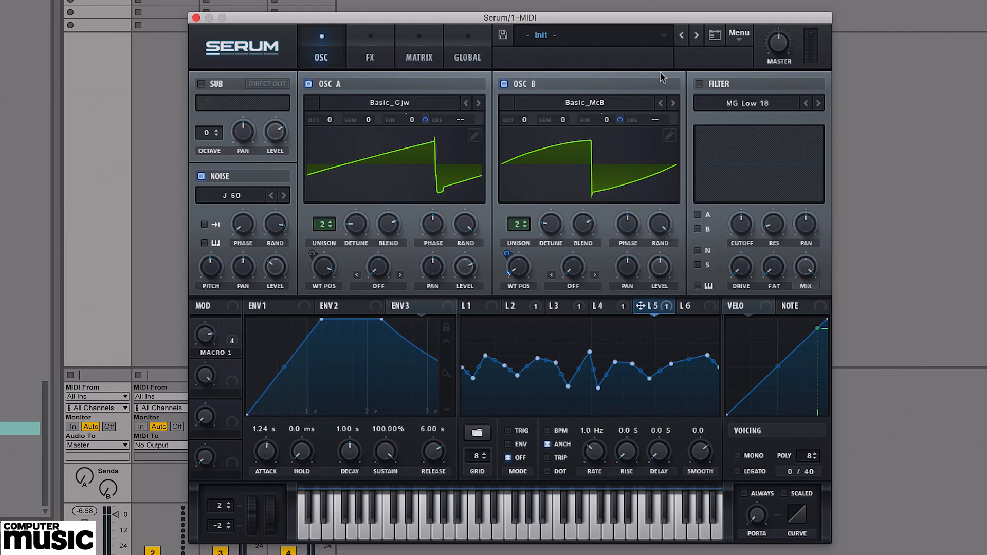
- Enable the MG Low 18 filter and route oscillator A, oscillator B and the noise through it
left_click(699, 83)
left_click_drag(753, 230, 754, 257)
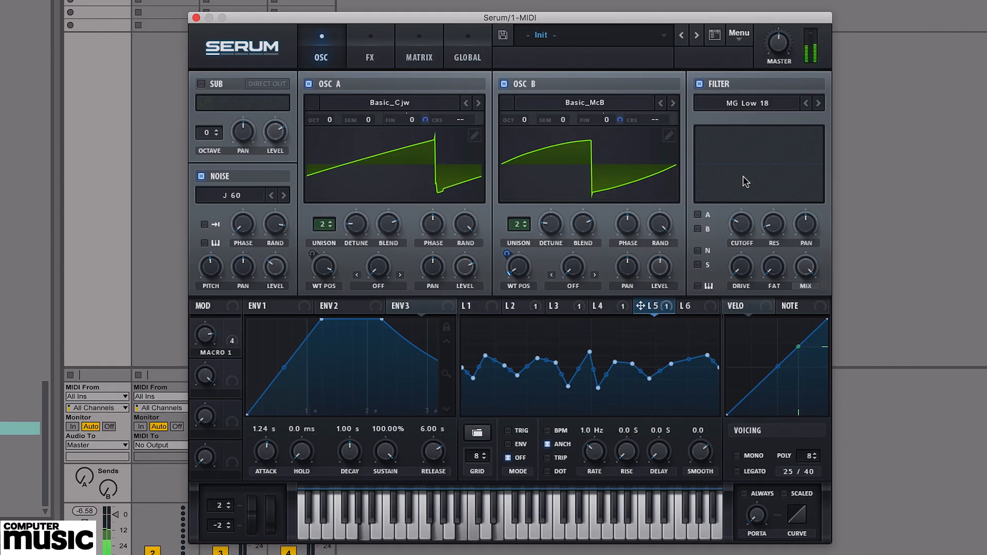
left_click(697, 214)
left_click(698, 229)
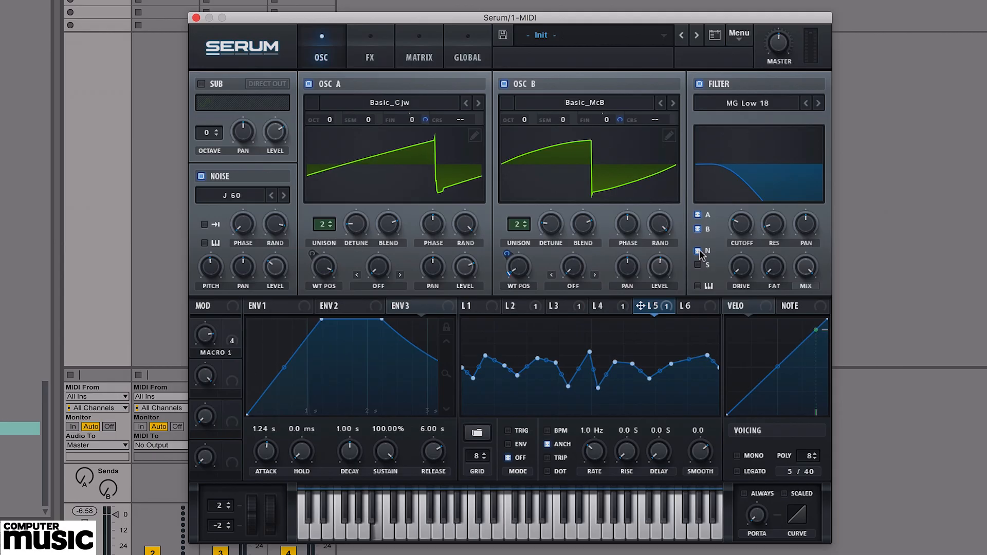
- Adjust the filter cutoff and assign Env 3 to modulate it by a moderate positive amount
left_click_drag(744, 226, 750, 207)
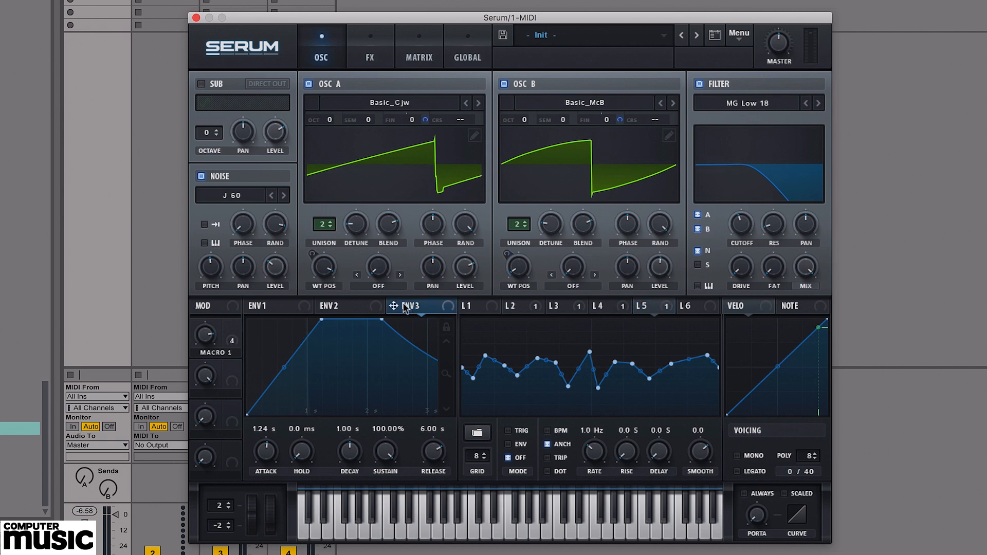
left_click_drag(432, 293, 735, 230)
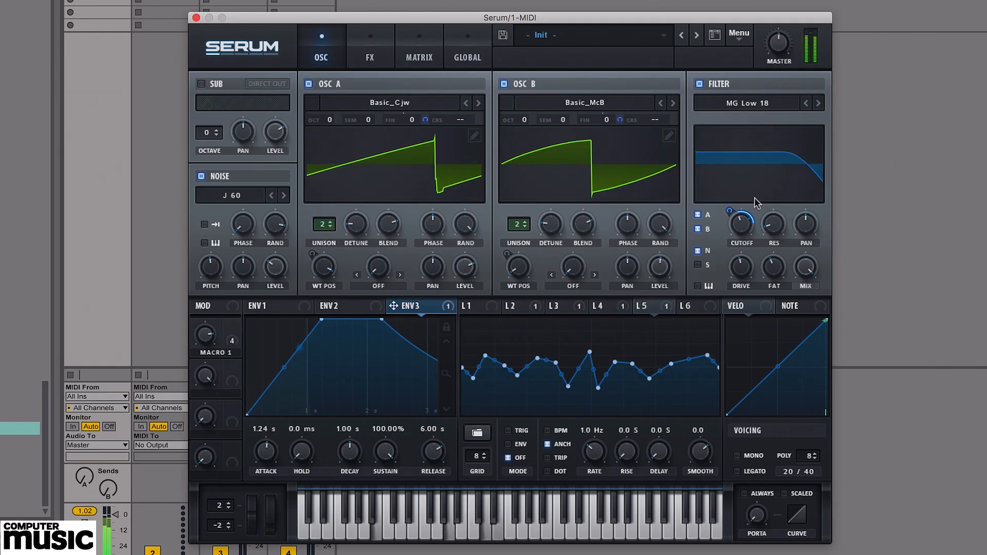
mouse_move(773, 277)
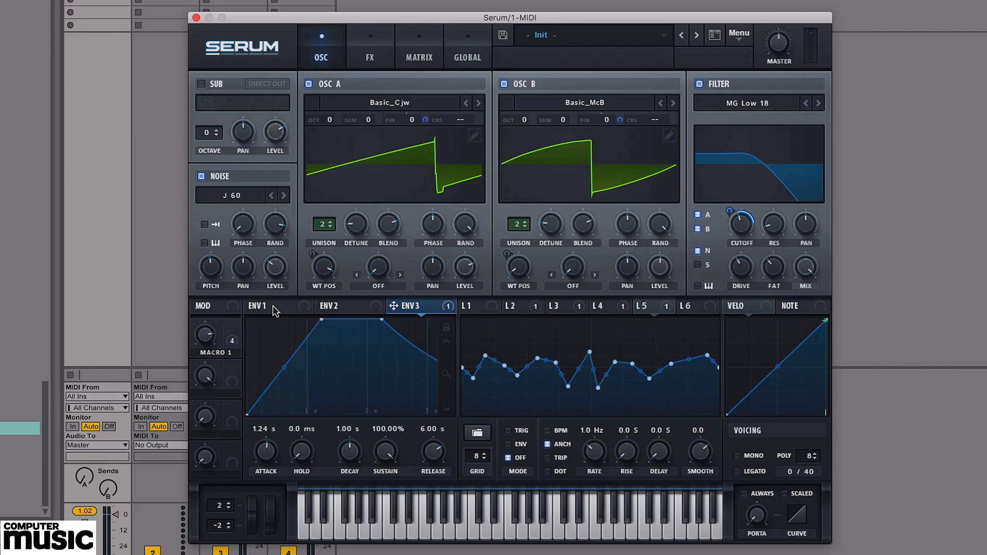
- Shape Env 1 with a 729 ms attack, 4.02 s decay, -3.7 dB sustain and 1.60 s release
left_click(247, 310)
left_click_drag(430, 458, 437, 396)
left_click_drag(265, 453, 271, 381)
left_click_drag(388, 460, 354, 437)
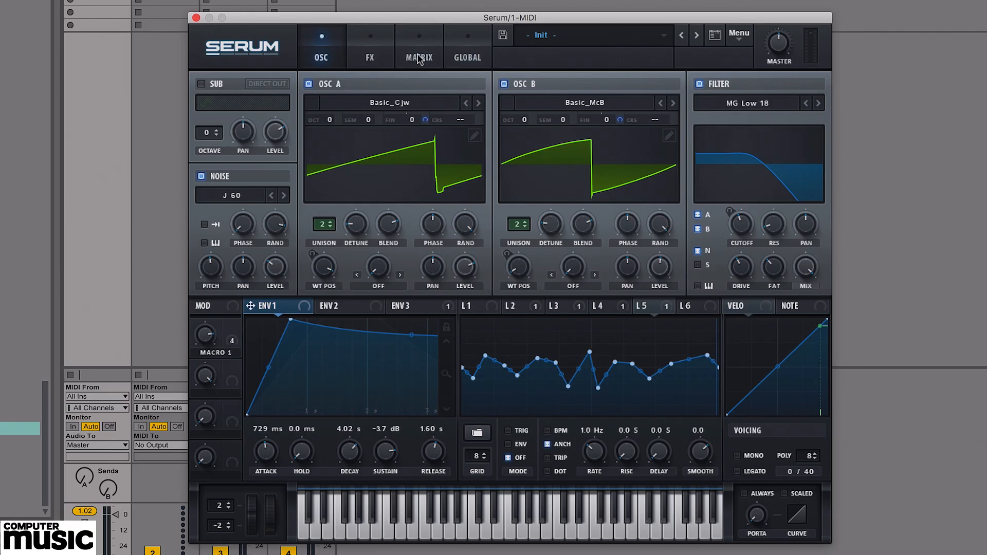
- Set the sine-shaped LFO 1 to a 4.2 Hz rate, 1.6 s rise and 0.8 s delay for vibrato
left_click(466, 307)
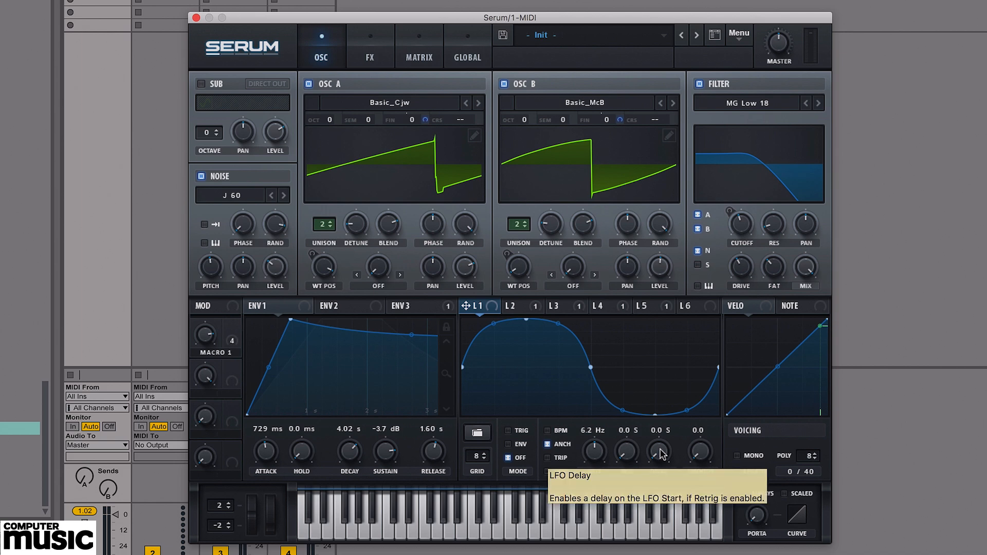
left_click_drag(661, 453, 666, 417)
left_click_drag(632, 458, 636, 408)
left_click_drag(604, 444, 641, 413)
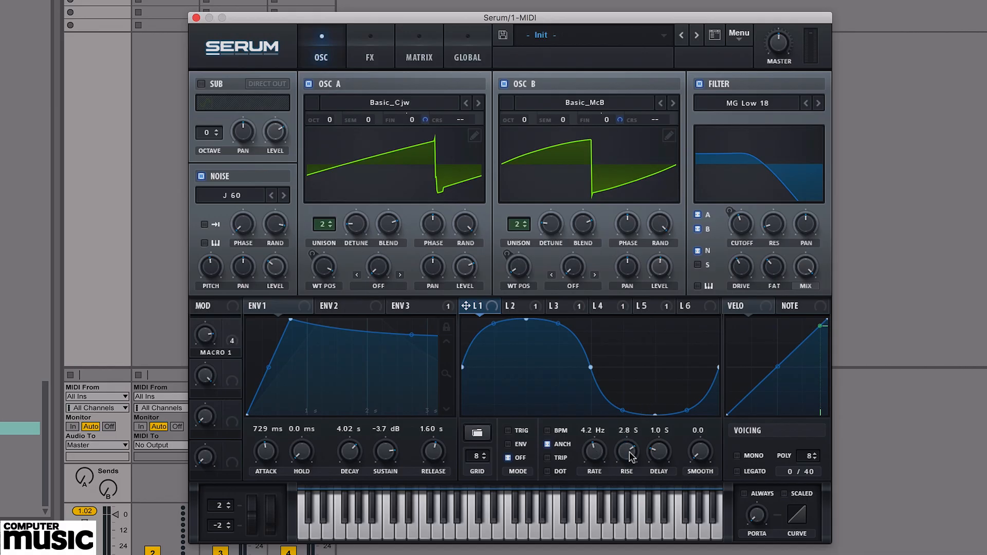
left_click_drag(629, 449, 624, 472)
- Route LFO 1 to A Fine in the modulation matrix with an amount of about 50
left_click(420, 58)
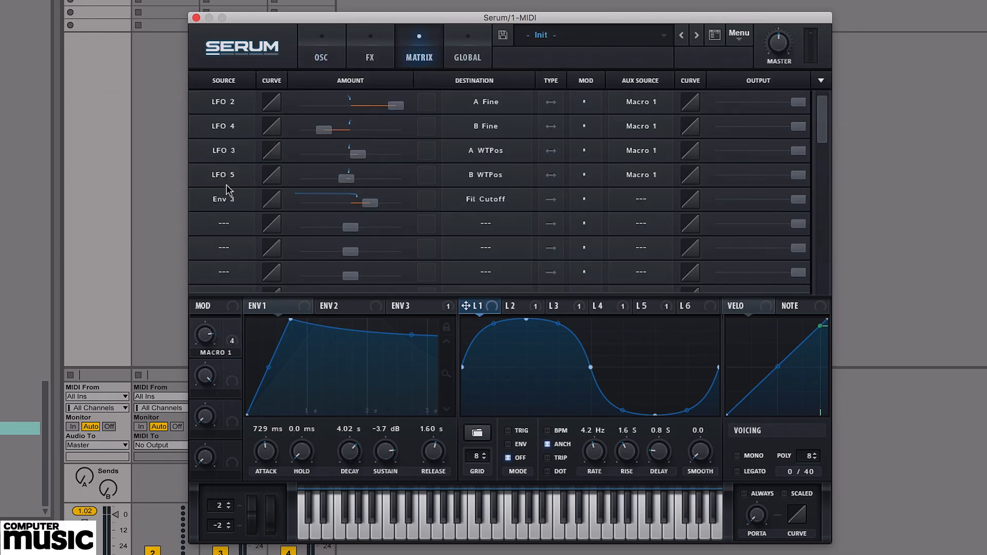
left_click(227, 226)
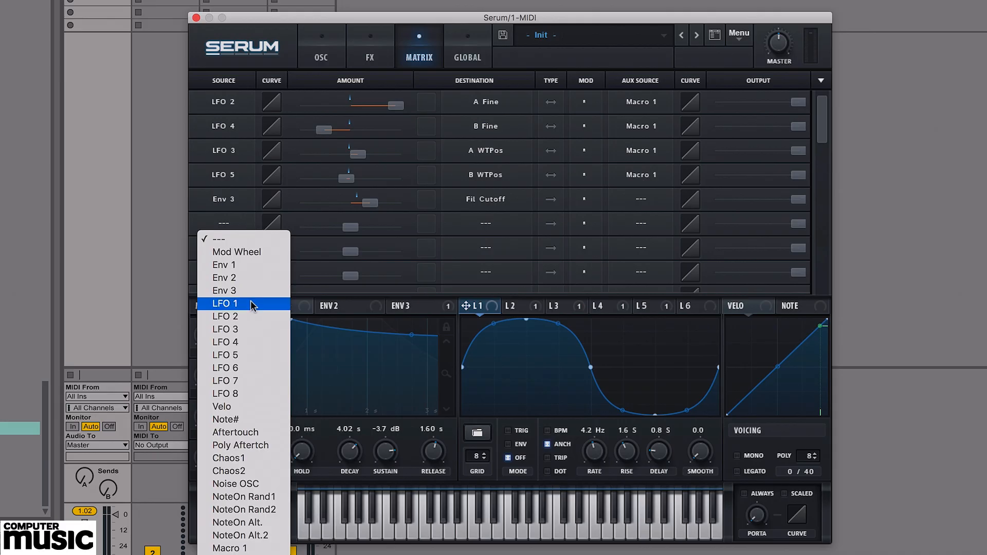
left_click(245, 303)
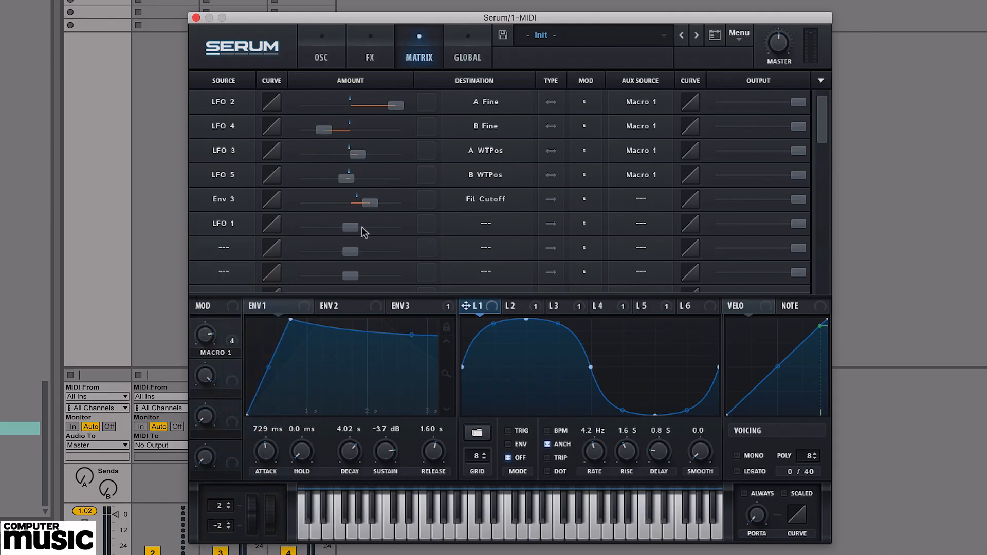
left_click(498, 226)
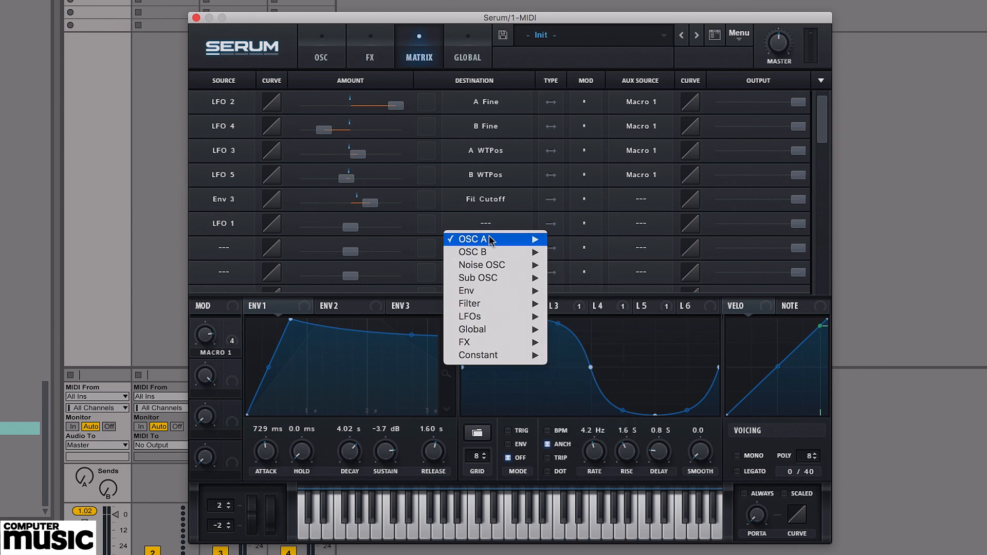
mouse_move(494, 241)
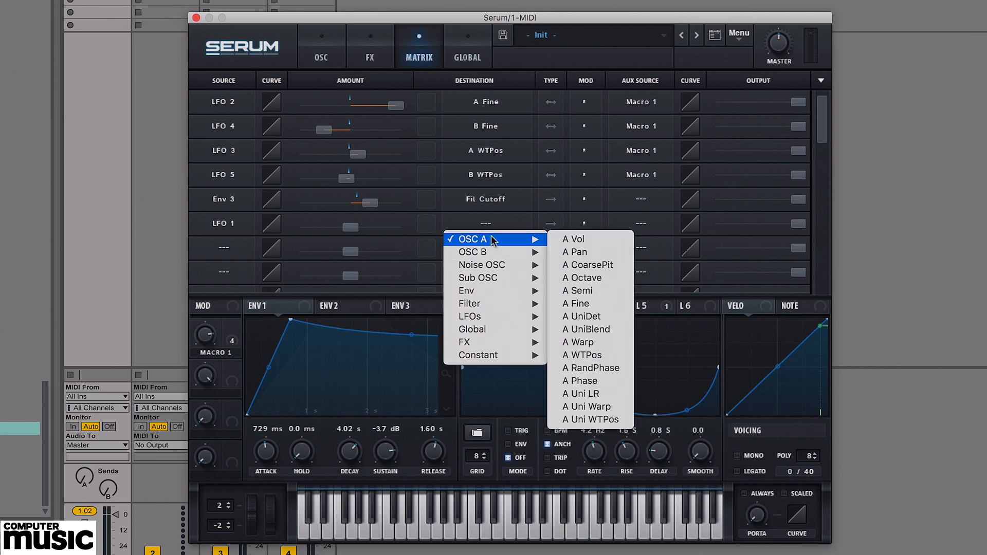
left_click(578, 304)
left_click_drag(351, 227, 379, 227)
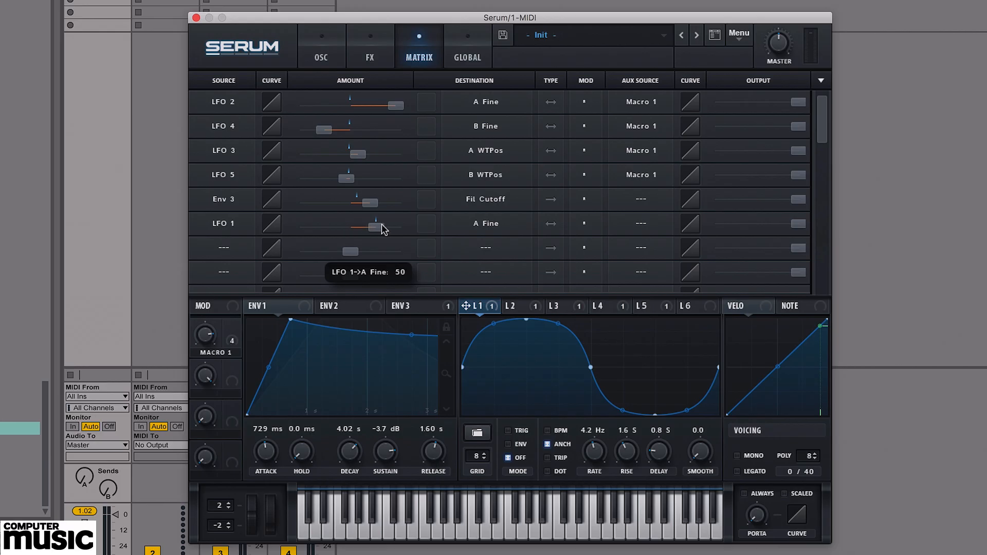
- Route LFO 1 to B Fine at about 47, and refine LFO 1 to 4.4 Hz rate, 1.3 s rise and 0.8 s delay
left_click(485, 251)
mouse_move(494, 276)
left_click(576, 341)
left_click(228, 247)
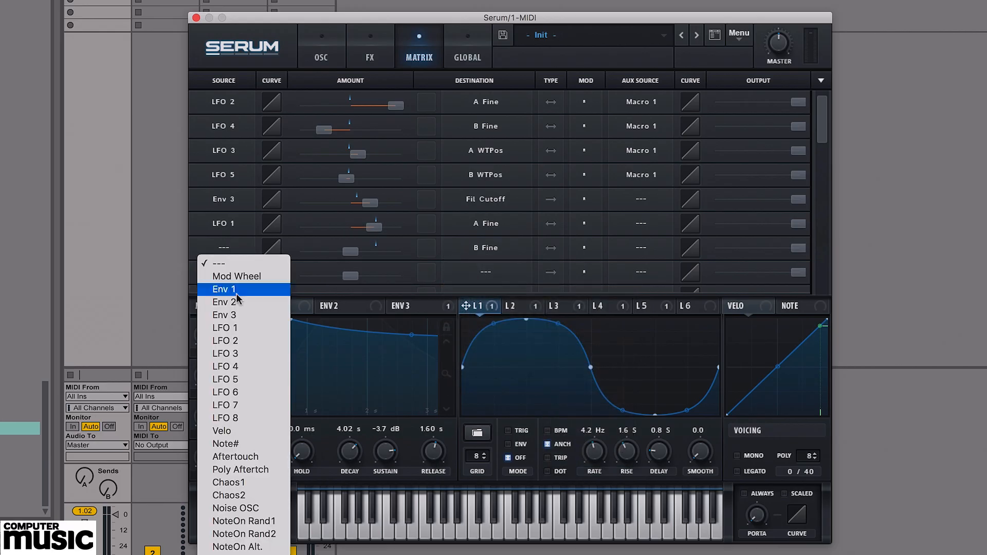
left_click(241, 332)
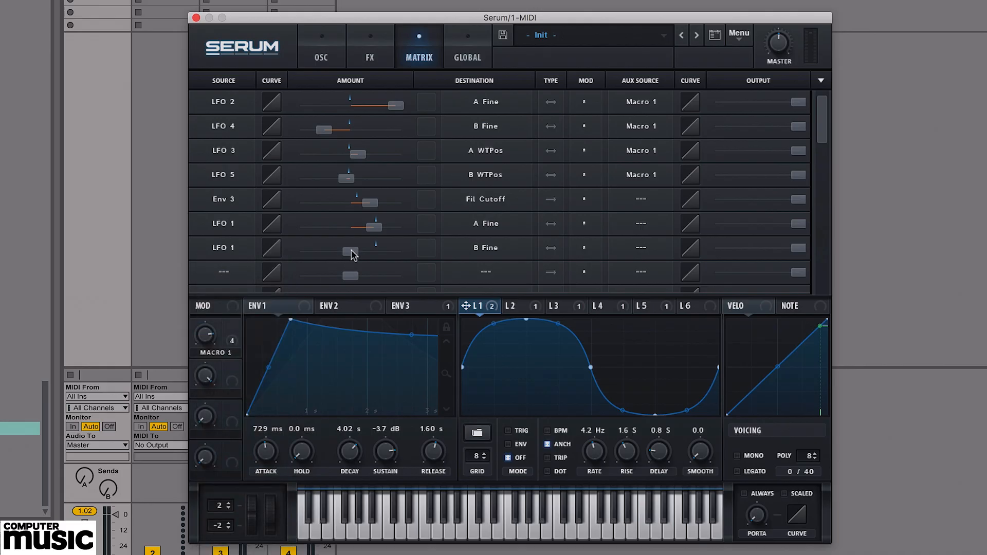
left_click_drag(353, 255, 382, 252)
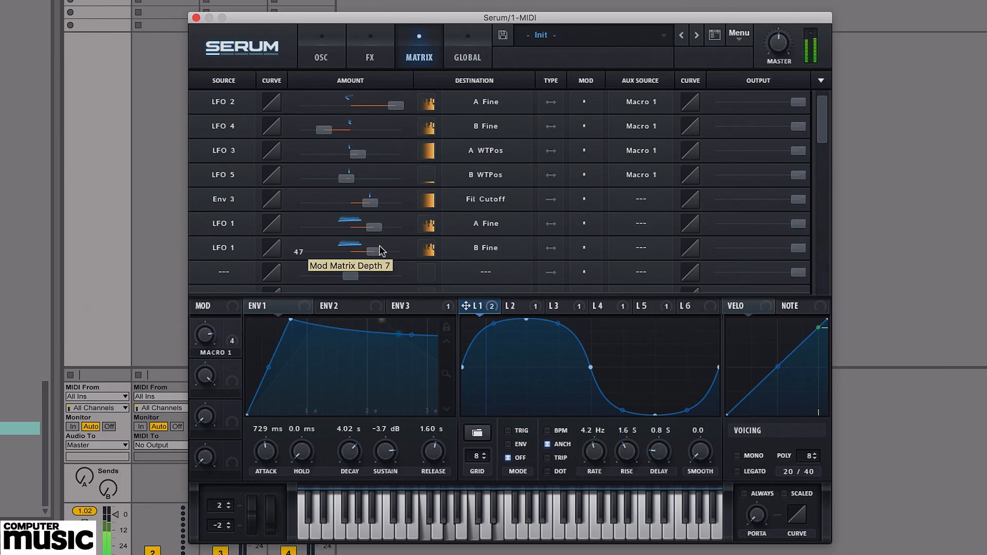
left_click_drag(621, 451, 661, 454)
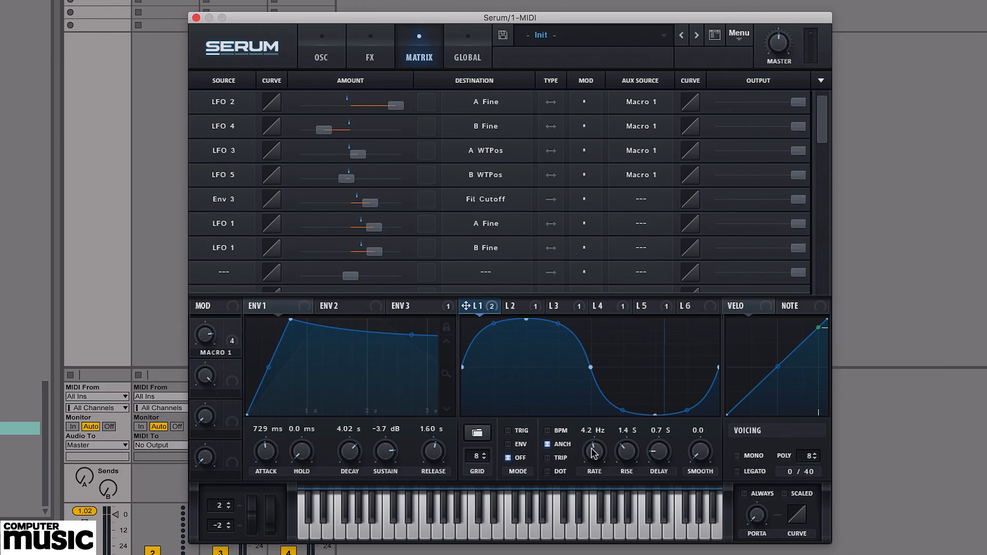
left_click_drag(594, 457, 598, 452)
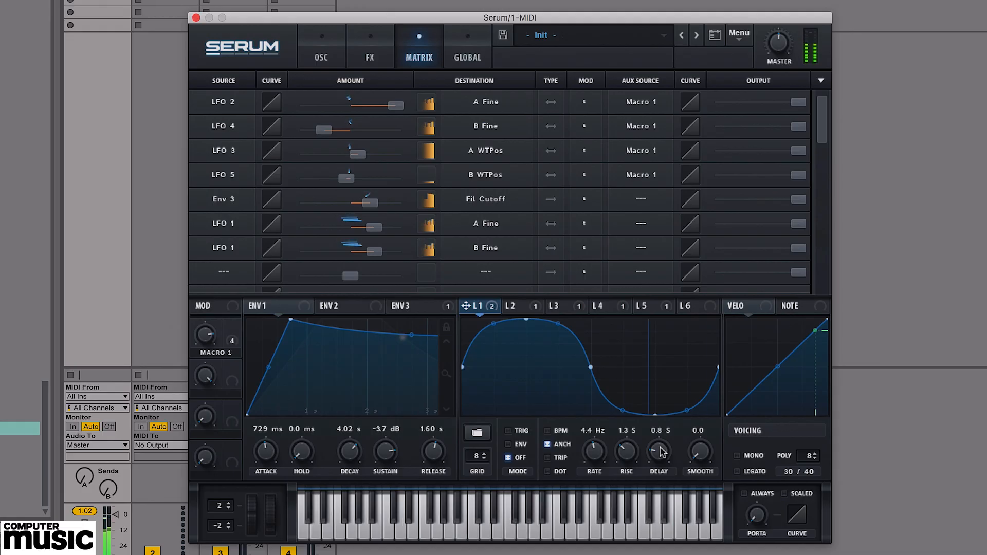
- Add a Hall reverb and raise its size, decay, high cut and wet mix
left_click(382, 64)
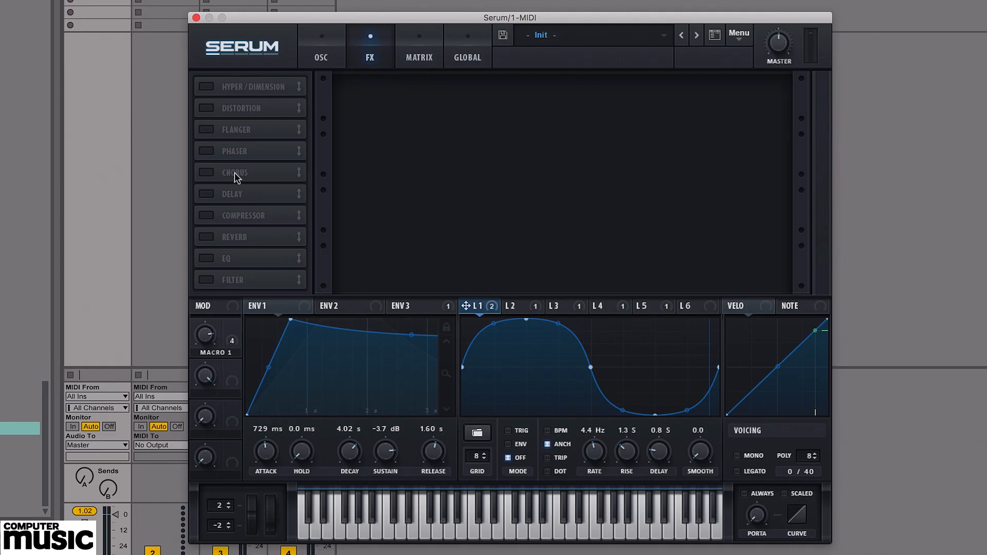
left_click(206, 237)
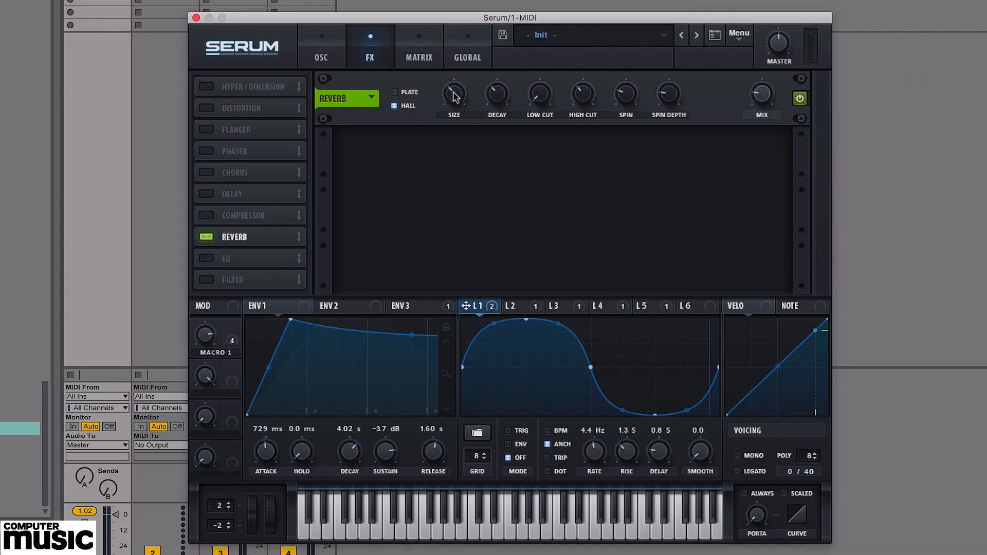
left_click_drag(454, 96, 461, 72)
left_click_drag(506, 97, 508, 70)
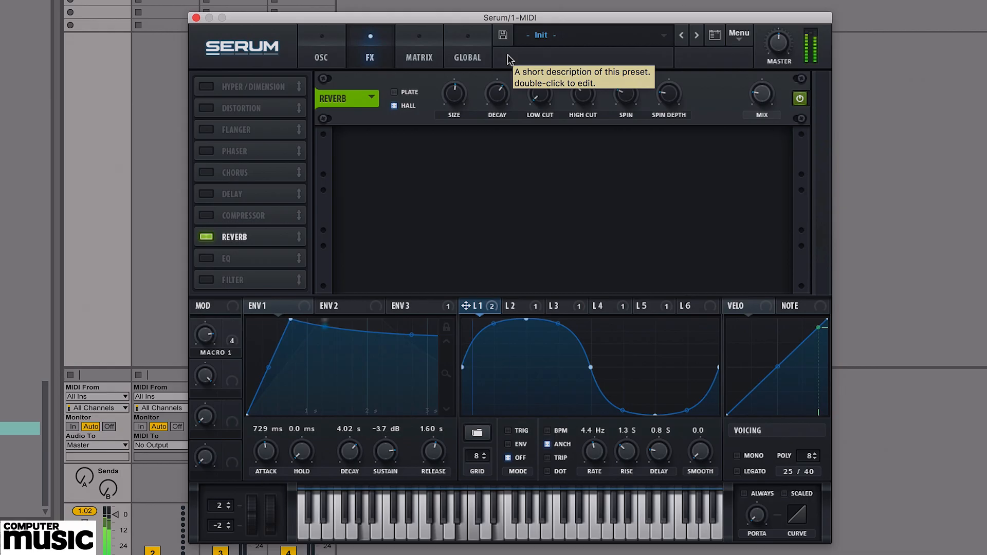
mouse_move(770, 78)
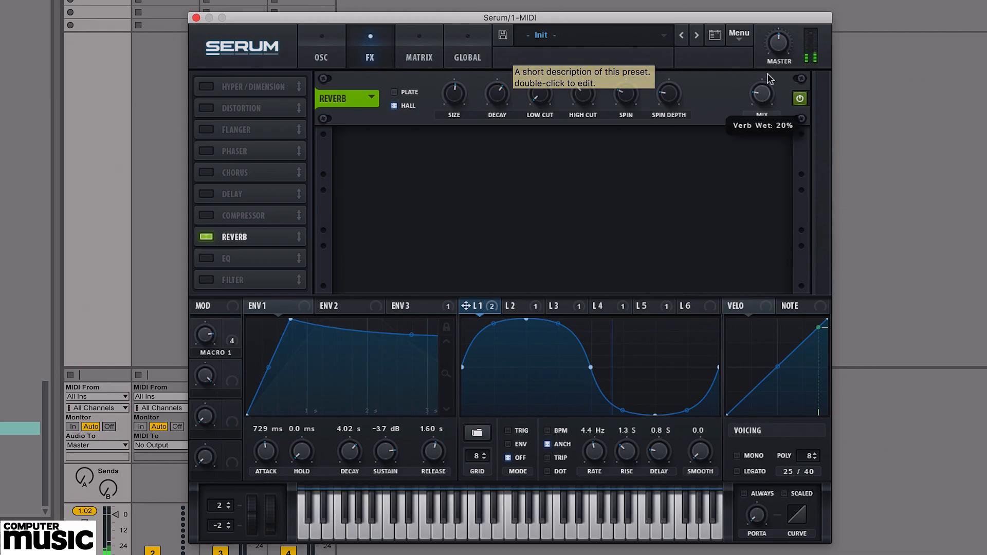
left_click_drag(584, 94, 583, 65)
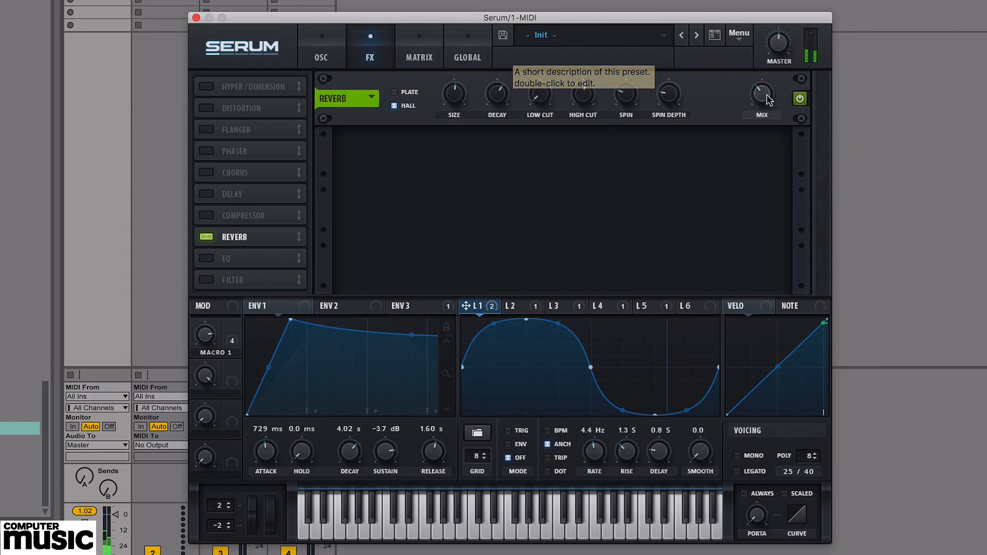
mouse_move(772, 91)
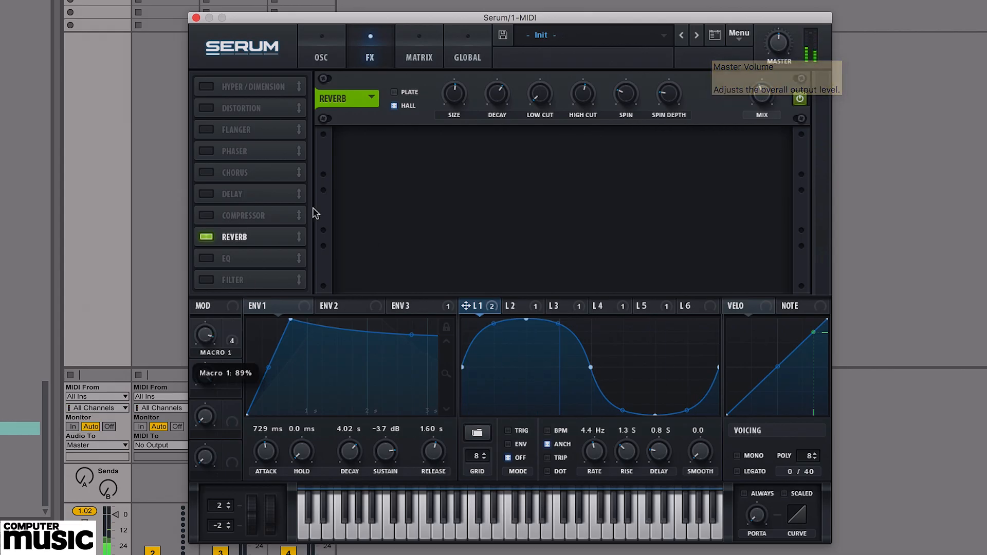
mouse_move(462, 99)
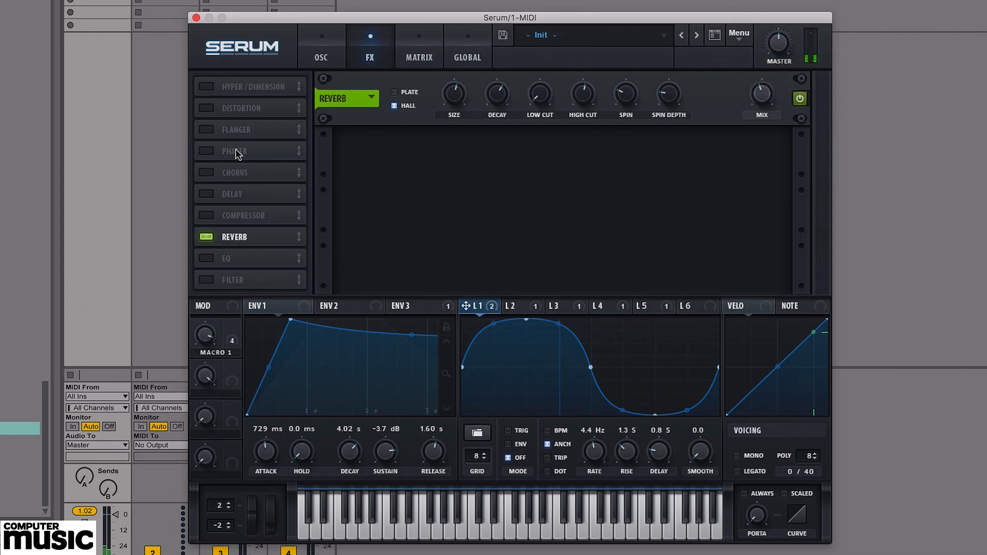
- Move the chorus ahead of the flanger in the effects chain, enable it and lower its mix, then return to the oscillators
left_click_drag(234, 175, 213, 140)
left_click(257, 132)
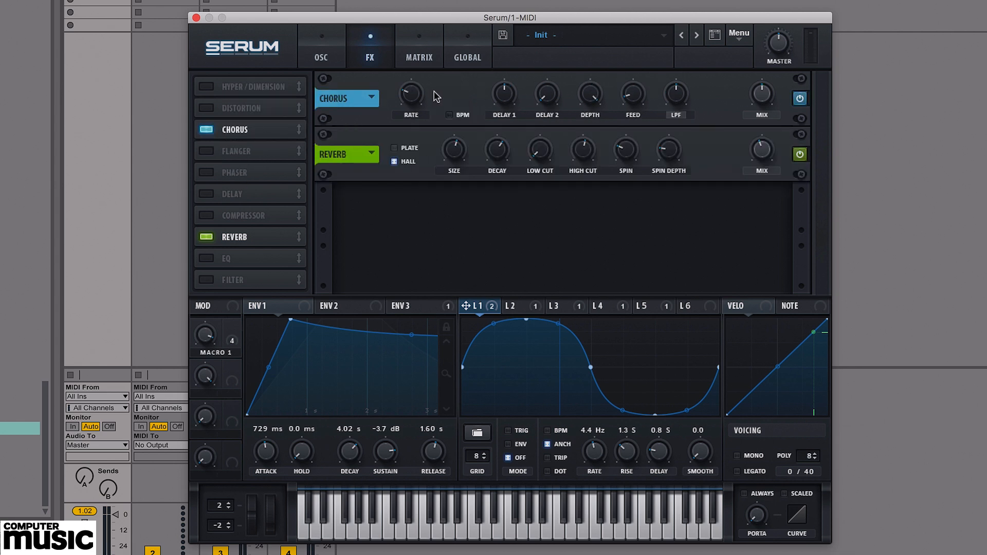
left_click_drag(771, 95, 756, 138)
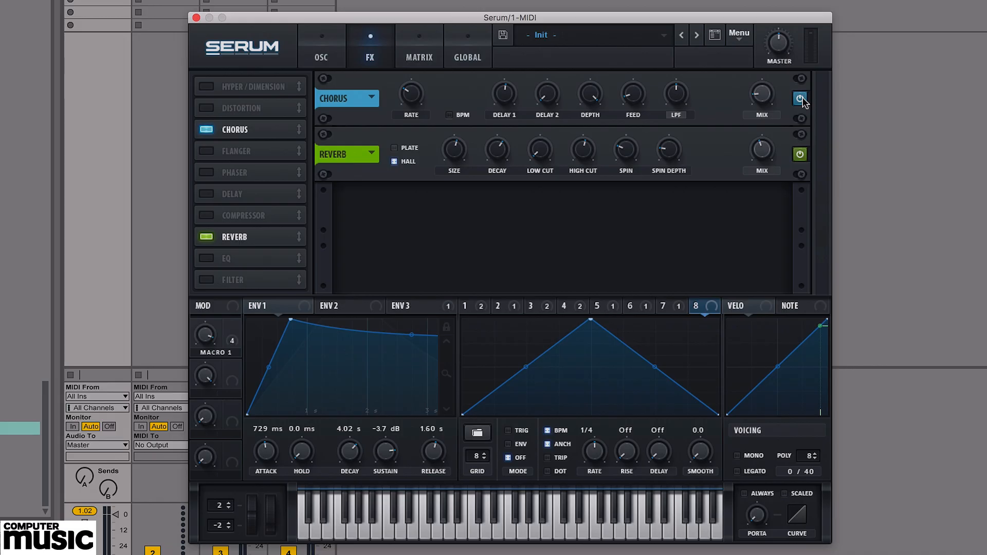
left_click(322, 51)
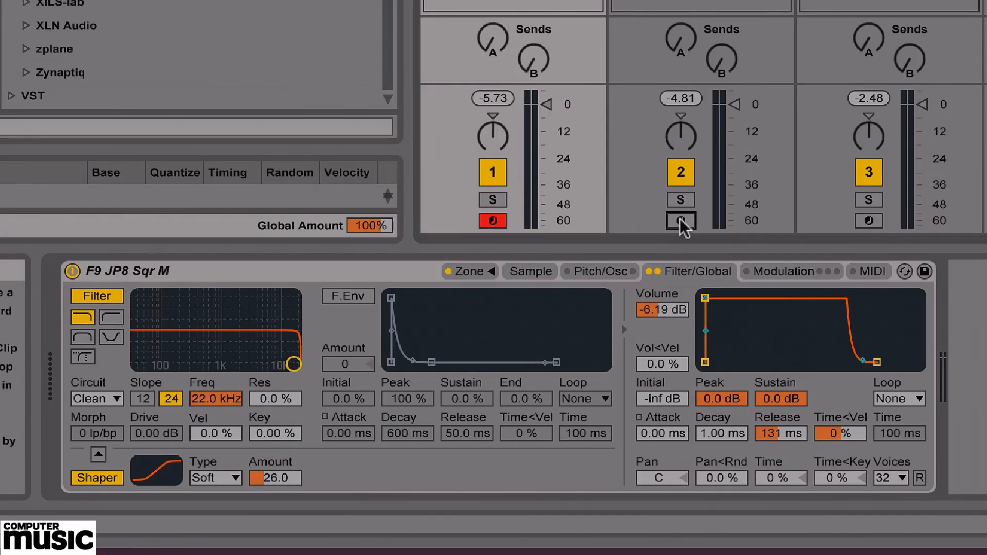
- Switch to Ableton Live and arm track 2, followed by track 3, to audition their instruments
left_click(680, 220)
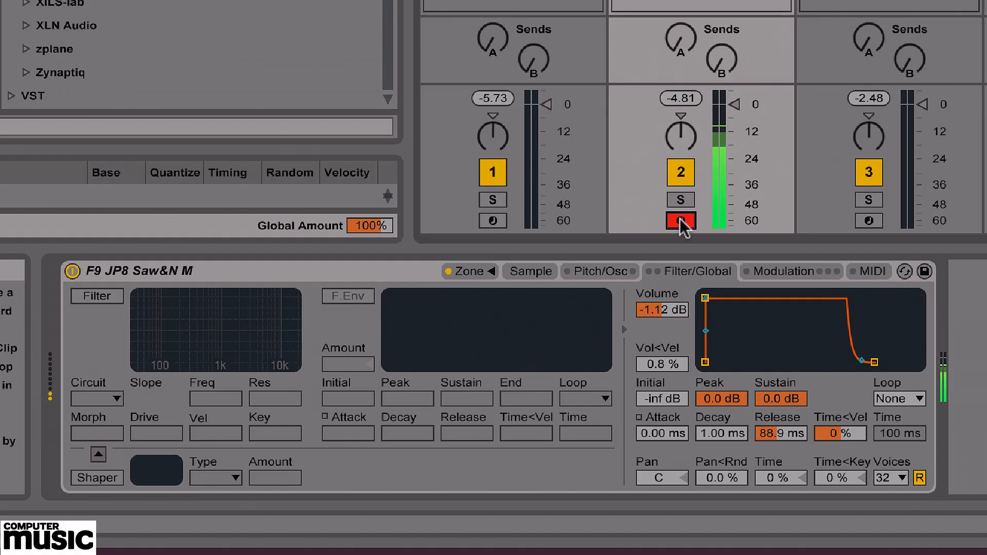
left_click(871, 220)
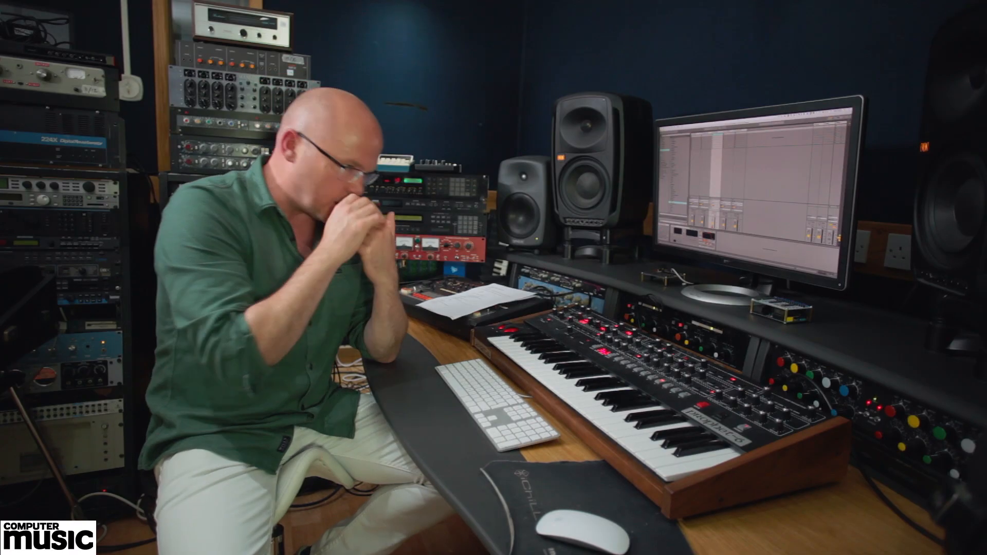